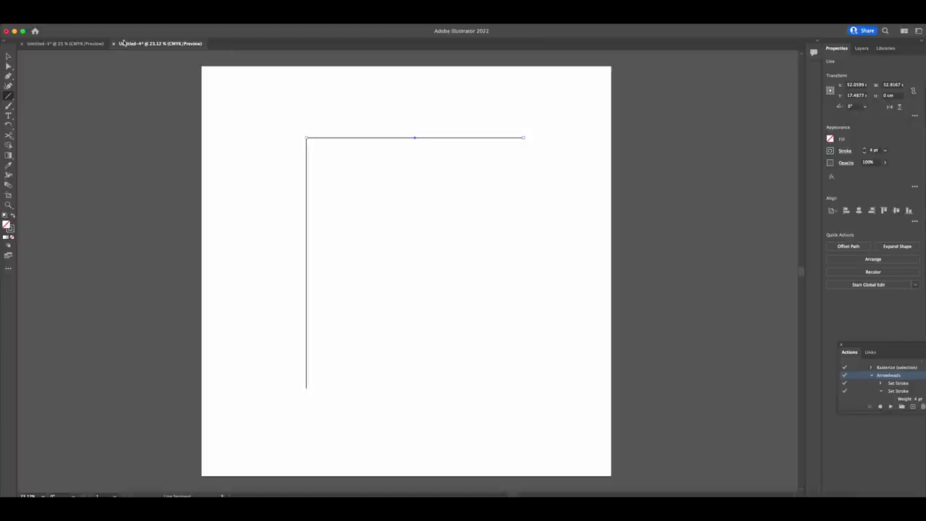
# Add a text box containing 0 above the corner where the two lines meet
pyautogui.click(8, 56)
pyautogui.click(81, 113)
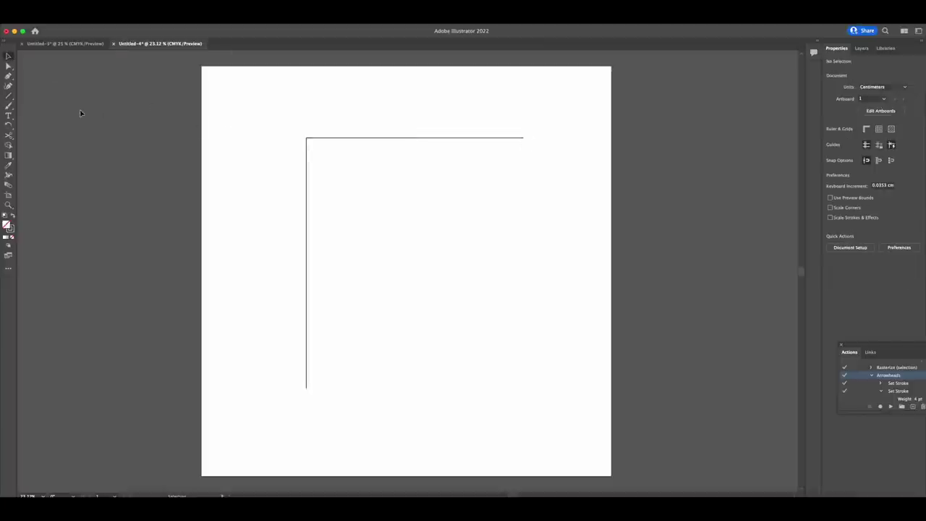
pyautogui.click(9, 116)
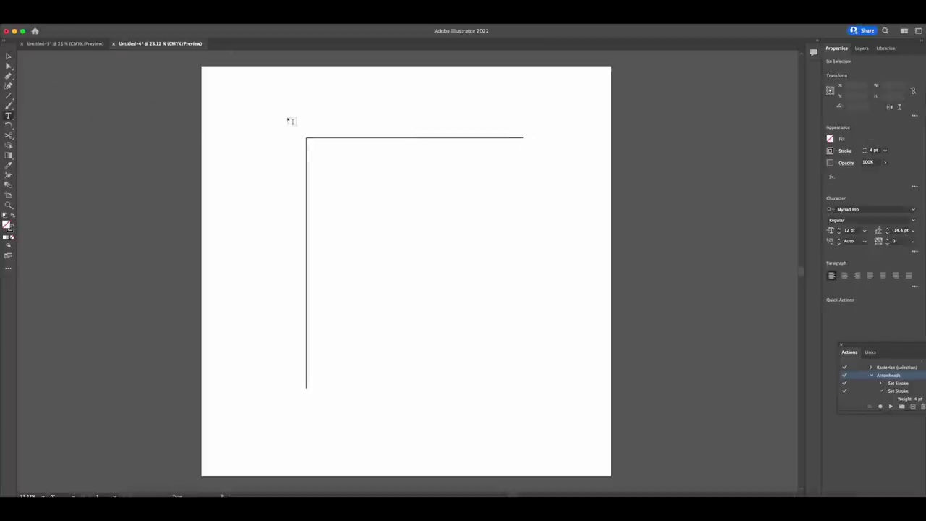
pyautogui.moveTo(295, 118); pyautogui.dragTo(344, 138)
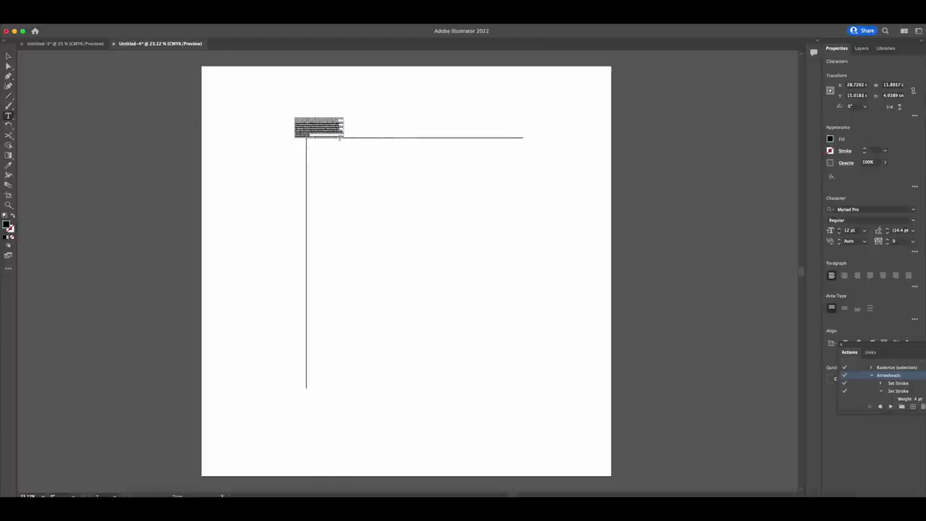
pyautogui.press('BackSpace')
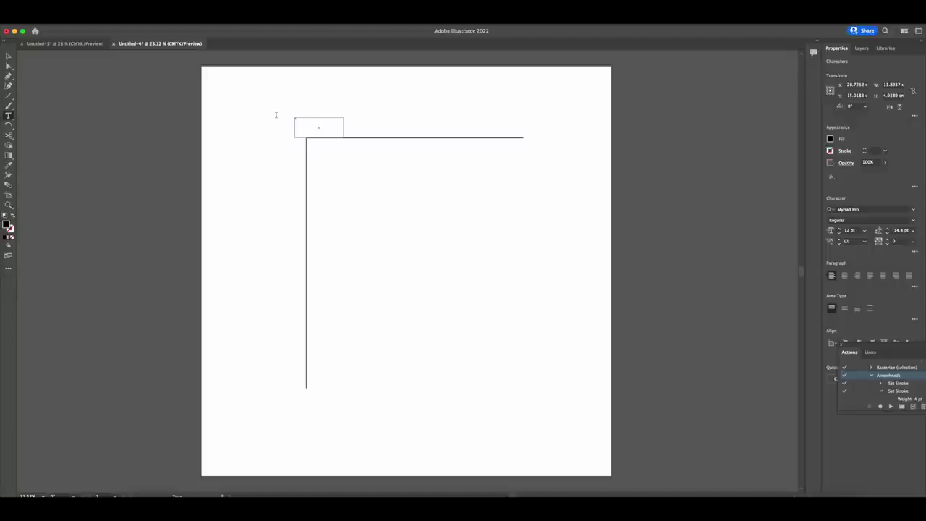
# Set the 0 label's font size to 85 pt
pyautogui.click(840, 228)
pyautogui.click(840, 228)
pyautogui.click(839, 228)
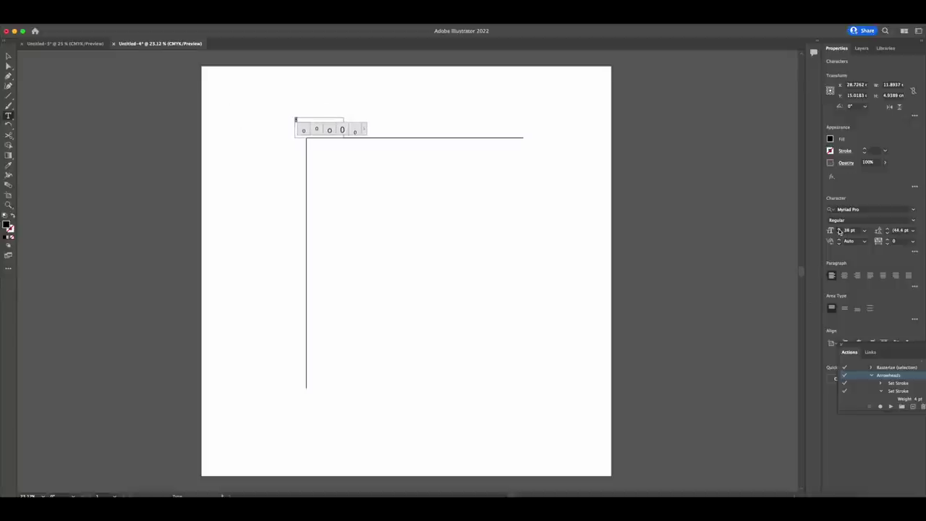
pyautogui.click(839, 228)
pyautogui.click(839, 229)
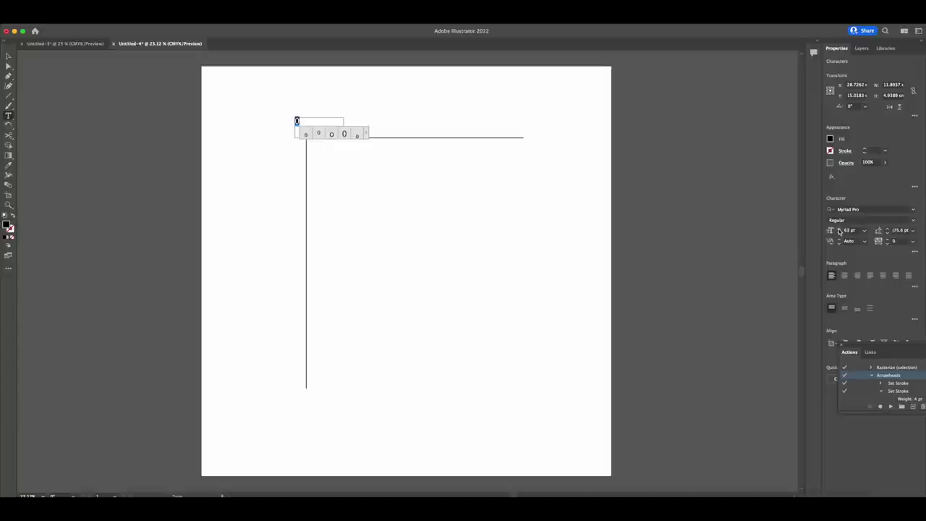
pyautogui.click(839, 228)
pyautogui.click(839, 229)
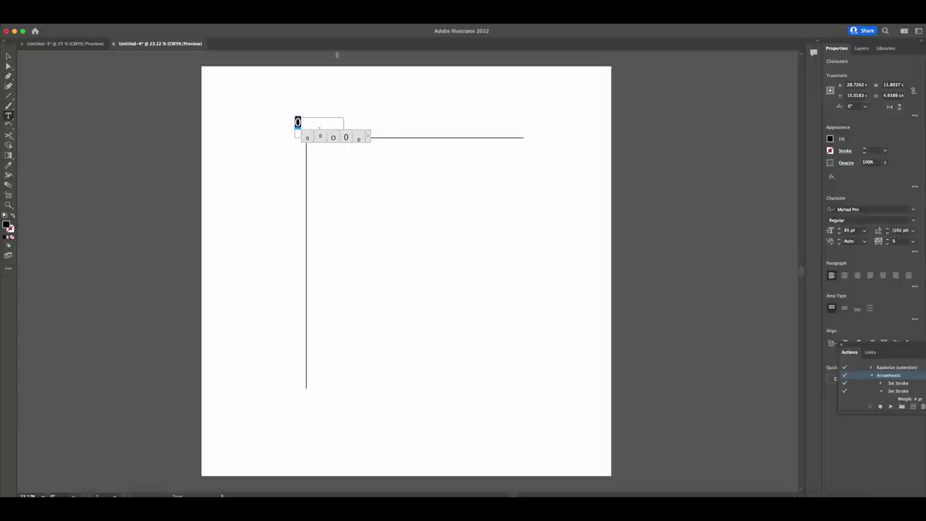
# Move the 0 label directly above the corner where the horizontal and vertical lines meet, and deselect it
pyautogui.click(9, 57)
pyautogui.click(251, 138)
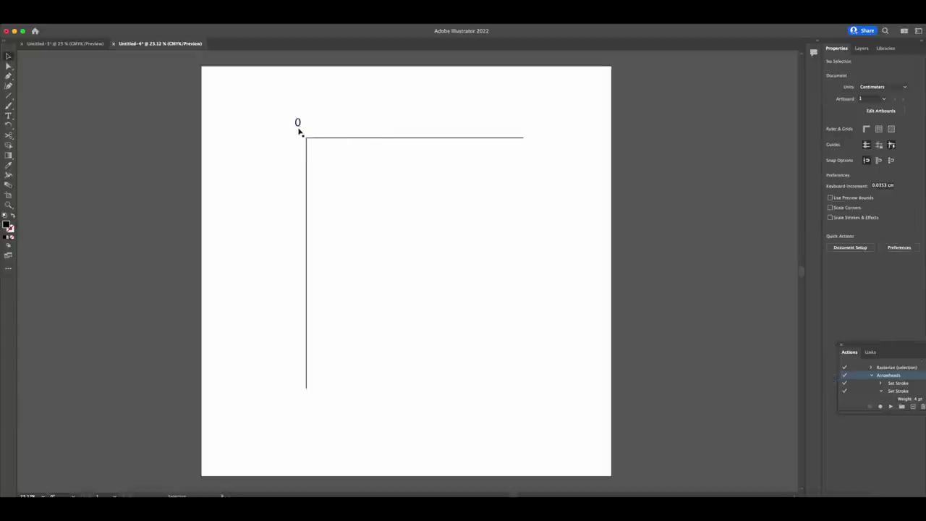
pyautogui.moveTo(300, 128); pyautogui.dragTo(306, 134)
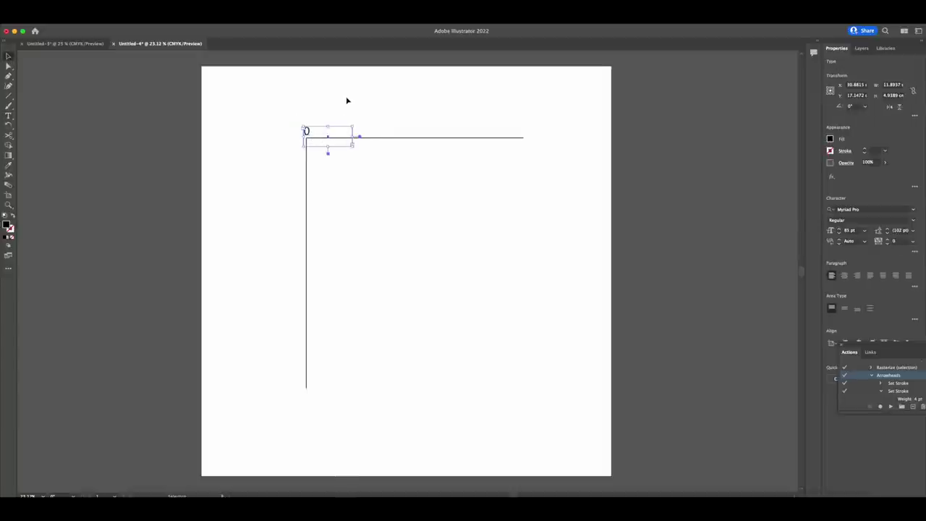
pyautogui.click(345, 99)
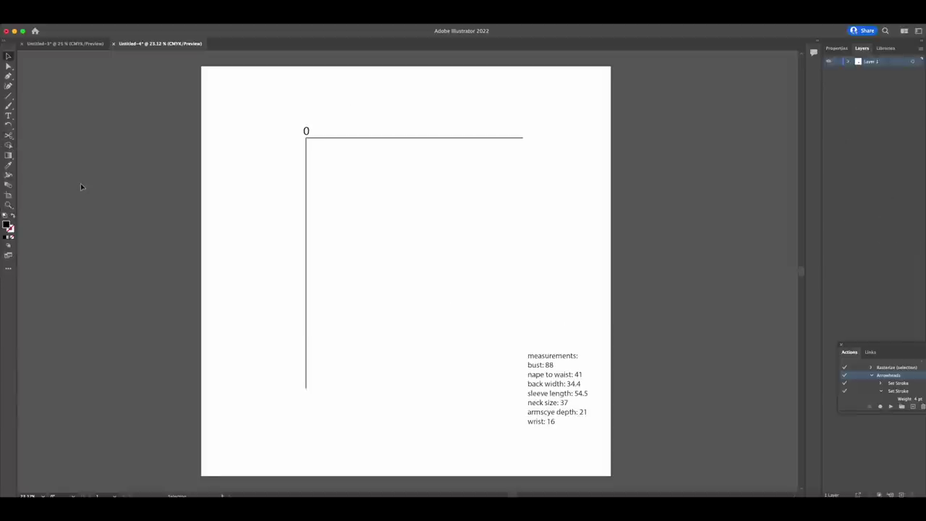
# Create a line segment 42 cm long at a 90° angle
pyautogui.click(8, 97)
pyautogui.click(343, 197)
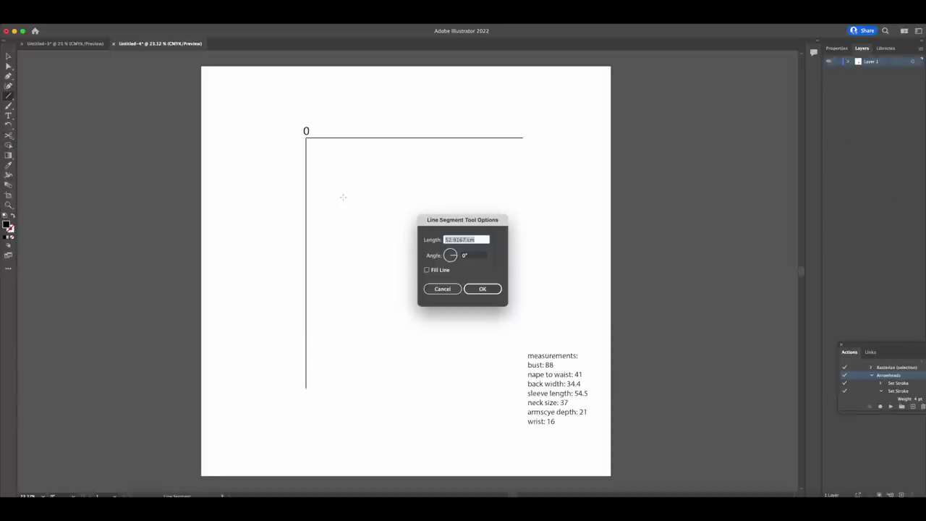
pyautogui.write('42')
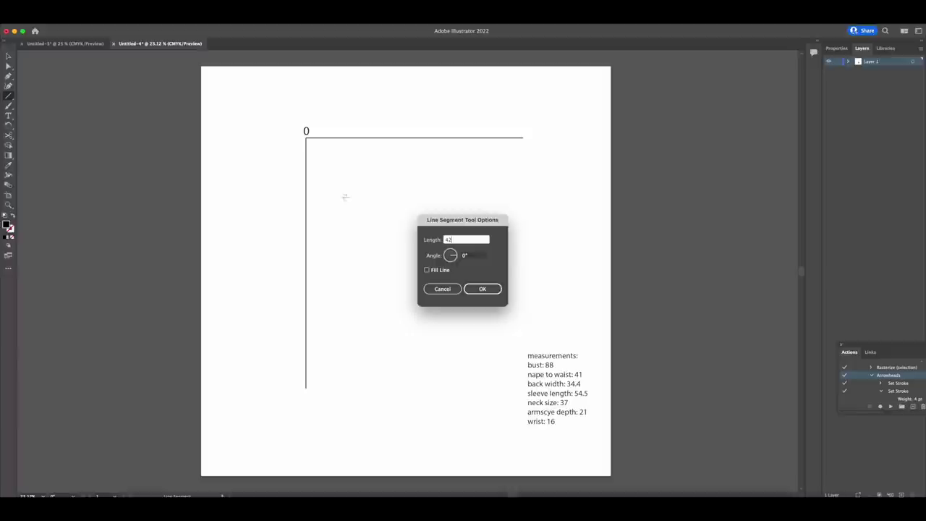
pyautogui.click(474, 256)
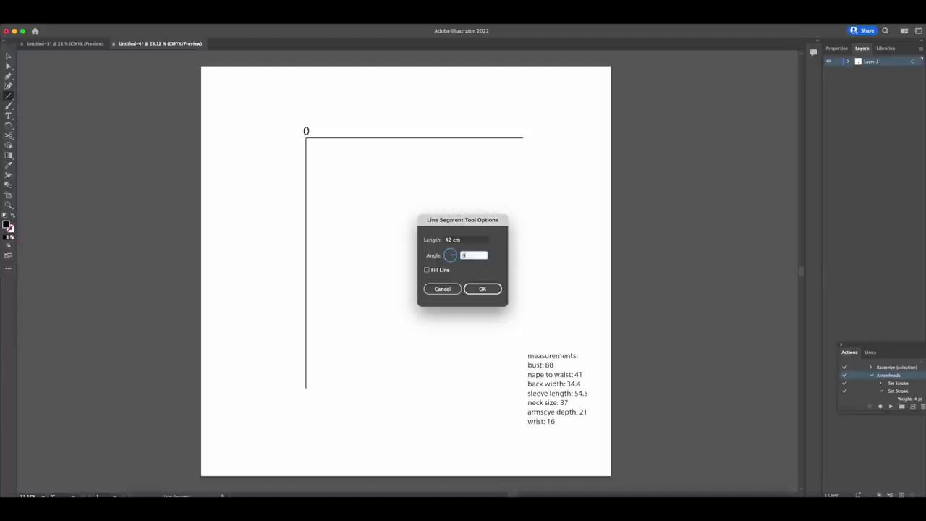
pyautogui.press('Return')
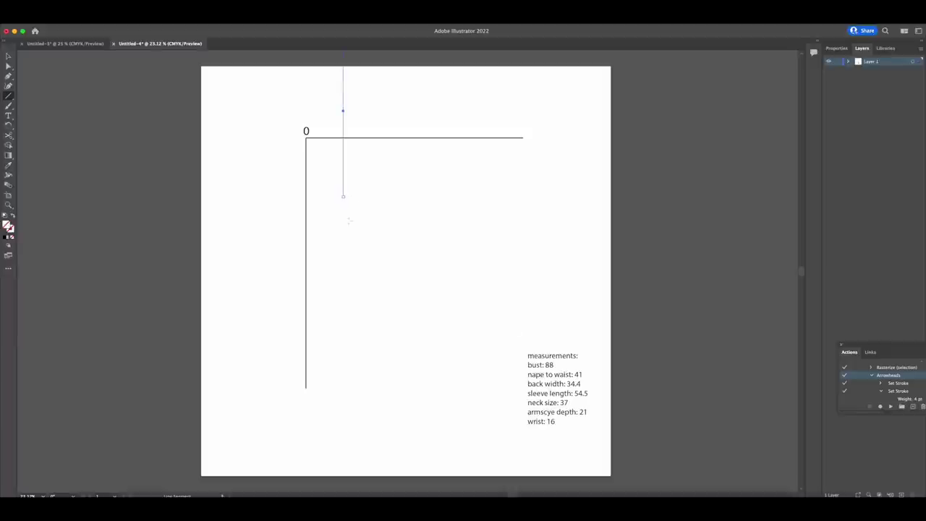
# Give the 42 cm line a 4 pt stroke and place it over the vertical line, starting from point 0
pyautogui.click(7, 56)
pyautogui.click(838, 48)
pyautogui.click(863, 149)
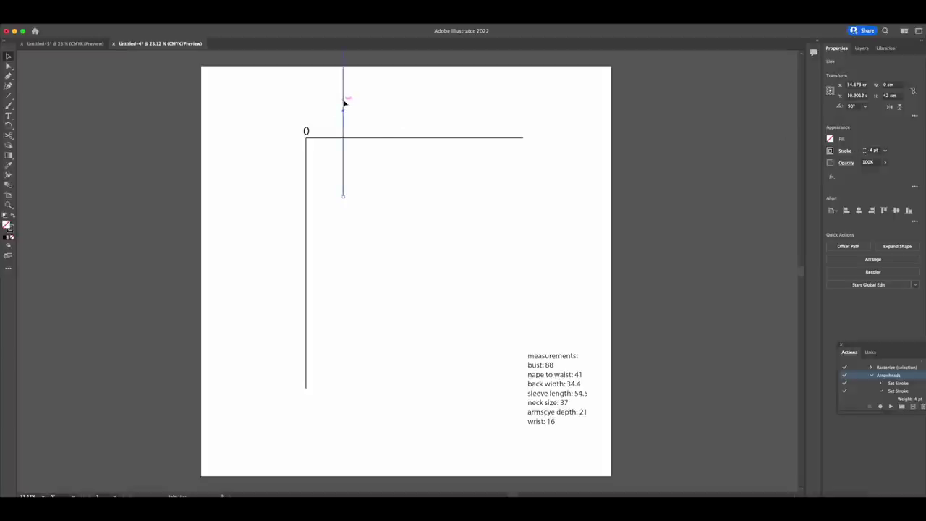
pyautogui.moveTo(344, 107); pyautogui.dragTo(307, 217)
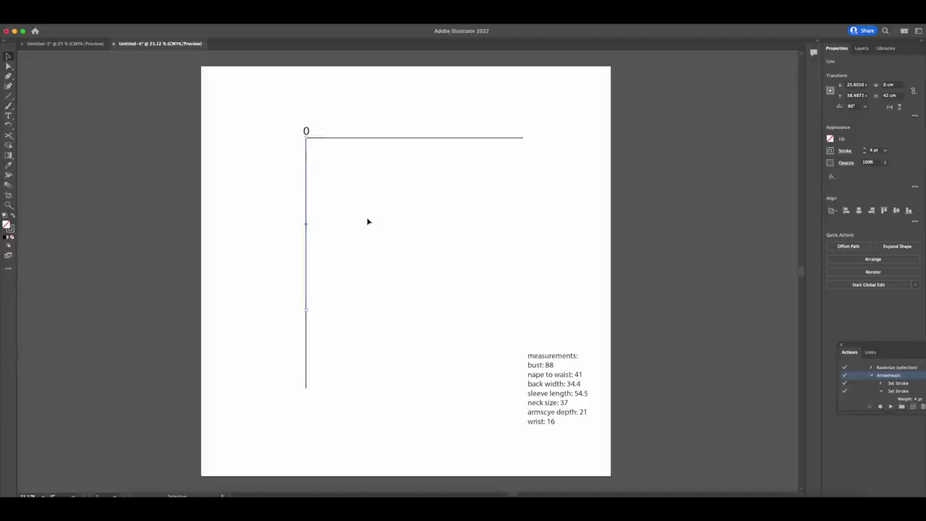
# Set both arrowheads of the 42 cm line to Arrow 27 and deselect it
pyautogui.click(843, 150)
pyautogui.click(802, 239)
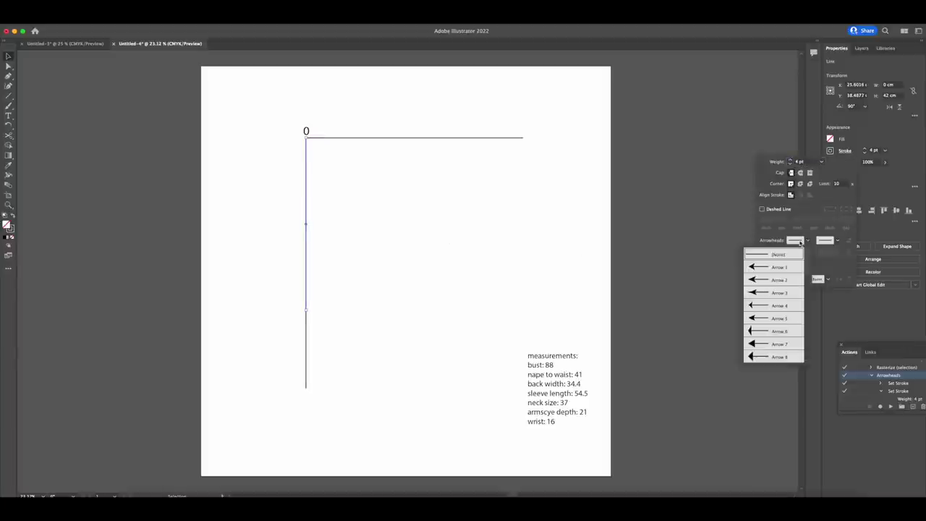
pyautogui.scroll(-2, 779, 308)
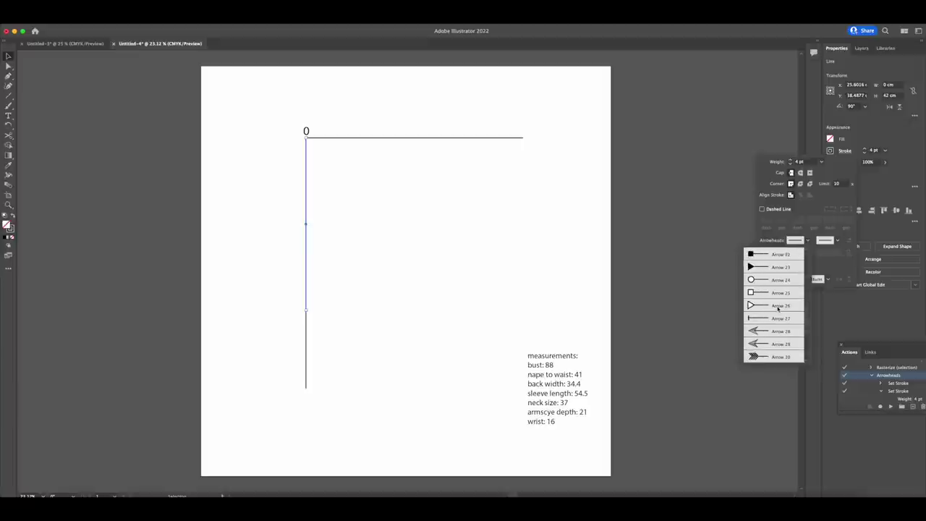
pyautogui.click(777, 317)
pyautogui.click(829, 241)
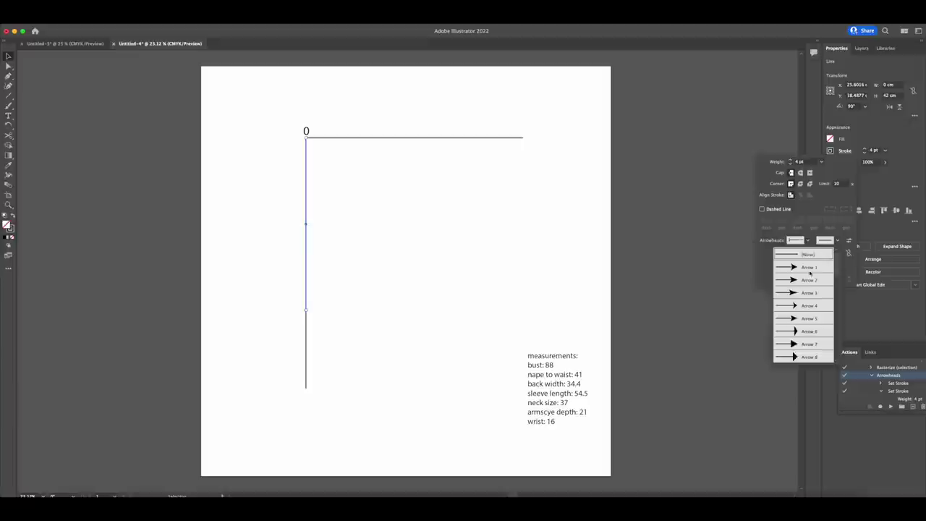
pyautogui.scroll(-13, 794, 329)
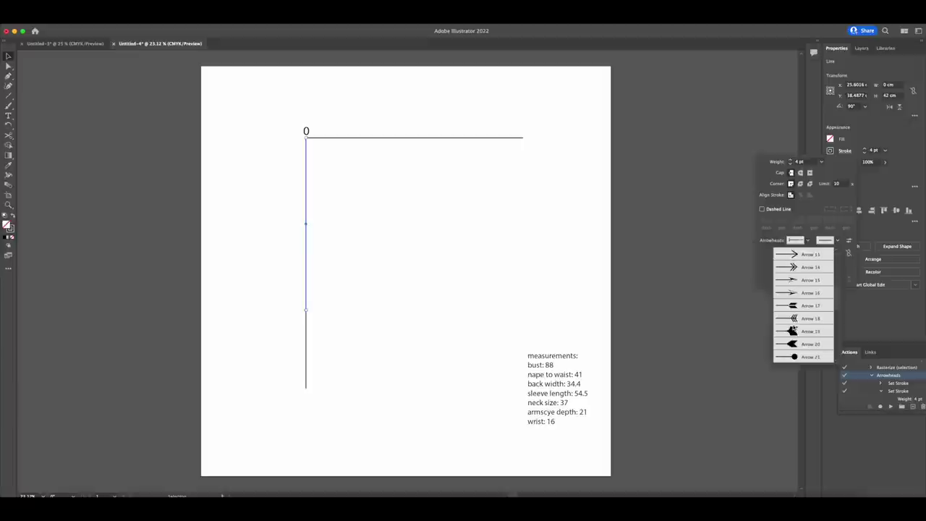
pyautogui.scroll(-6, 795, 329)
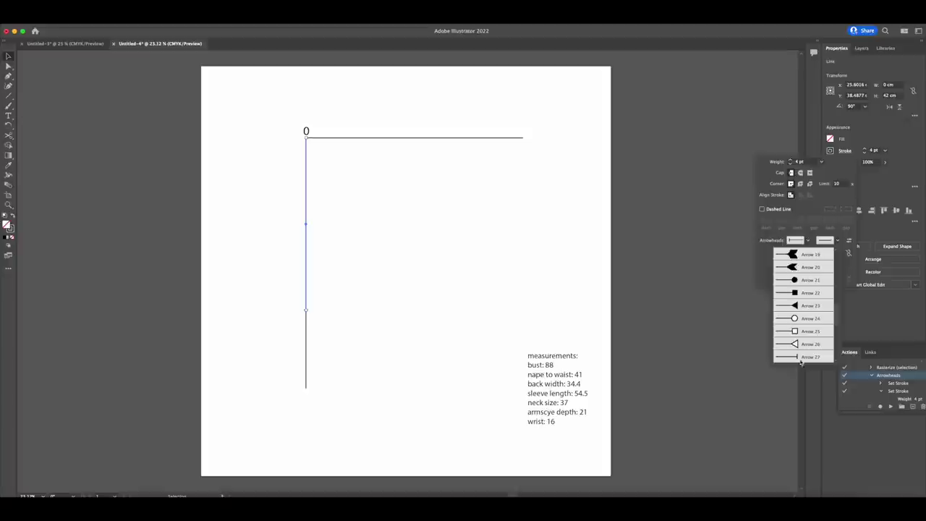
pyautogui.scroll(-3, 803, 358)
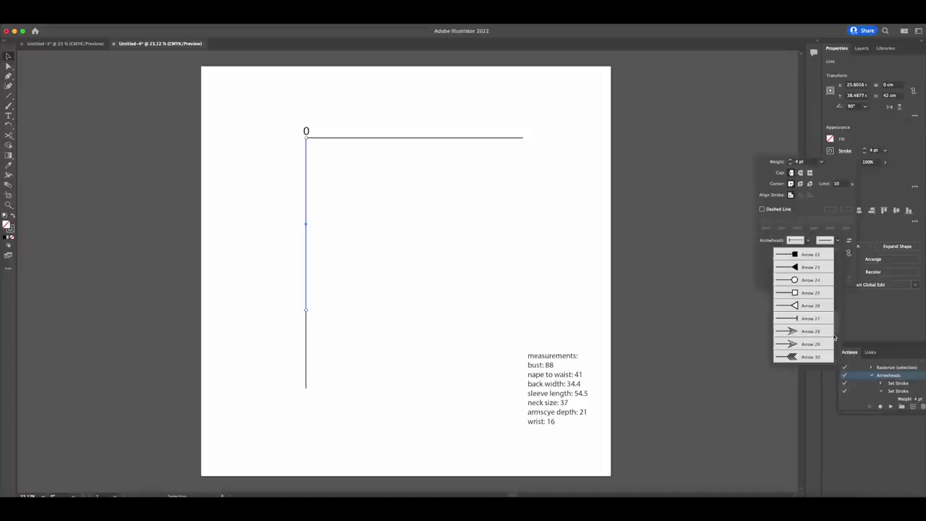
pyautogui.click(804, 322)
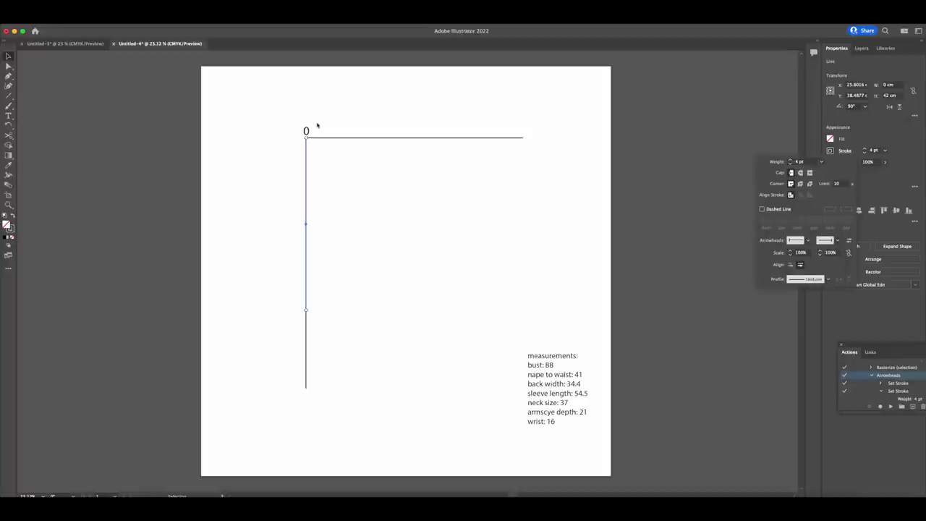
pyautogui.click(254, 158)
pyautogui.click(261, 156)
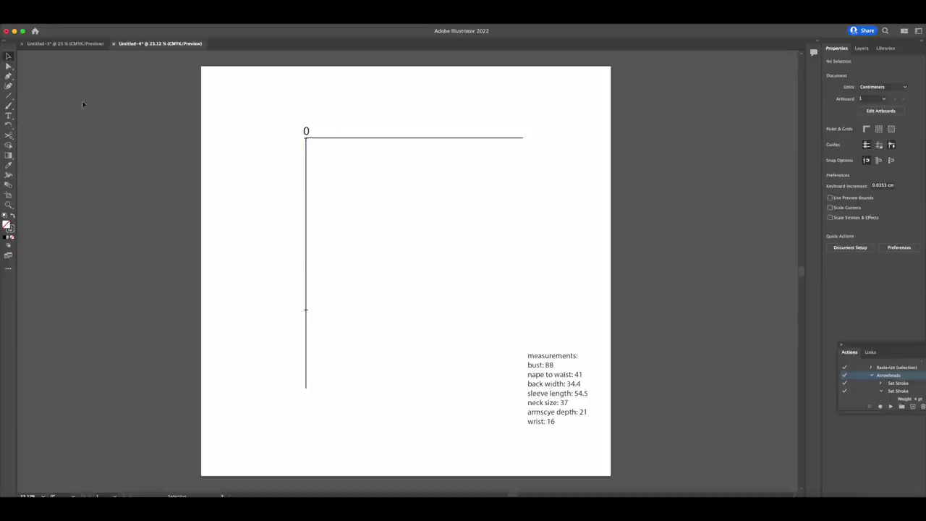
# Add a text label 1 and position it beside the tick at the lower end of the 42 cm line
pyautogui.press('t')
pyautogui.moveTo(273, 298); pyautogui.dragTo(300, 330)
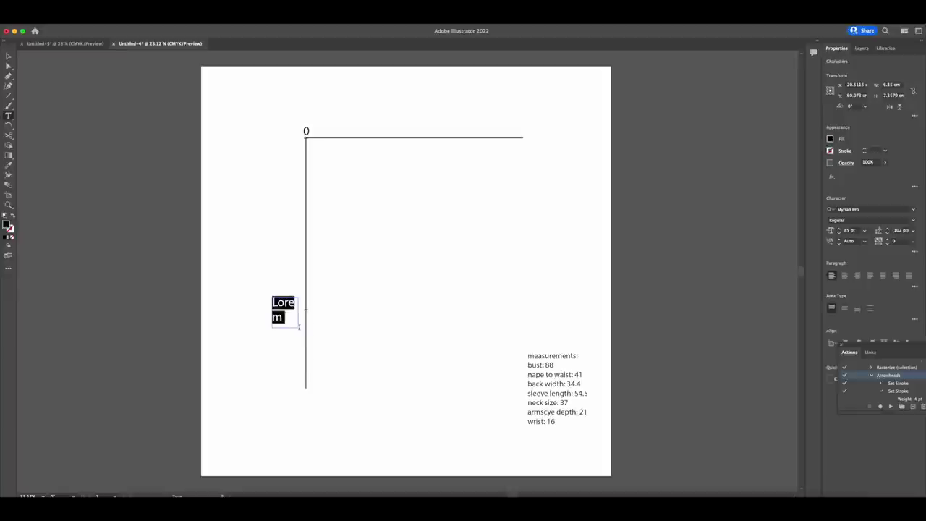
pyautogui.write('1')
pyautogui.click(9, 56)
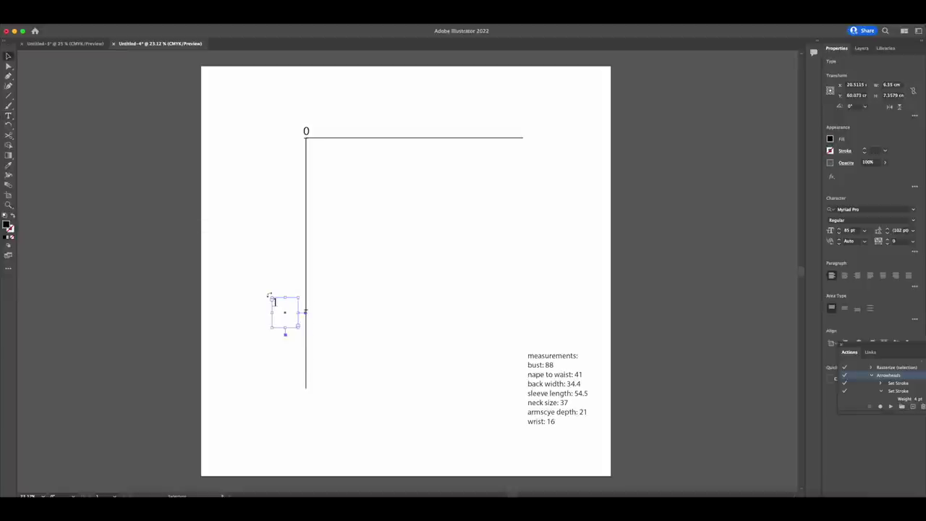
pyautogui.click(273, 294)
pyautogui.moveTo(274, 298); pyautogui.dragTo(300, 318)
pyautogui.click(358, 304)
pyautogui.scroll(-1, 345, 158)
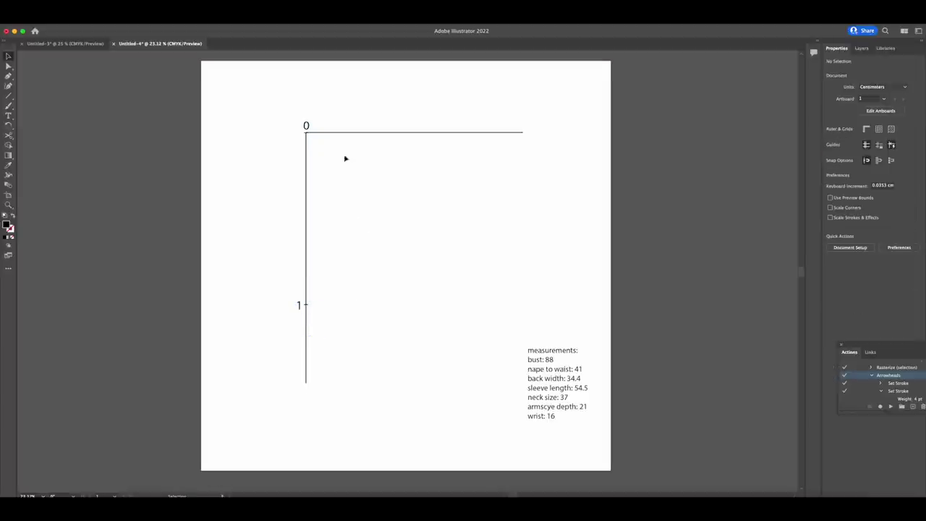
# Create a line segment 20.7 cm long at a 90° angle
pyautogui.click(9, 94)
pyautogui.click(392, 254)
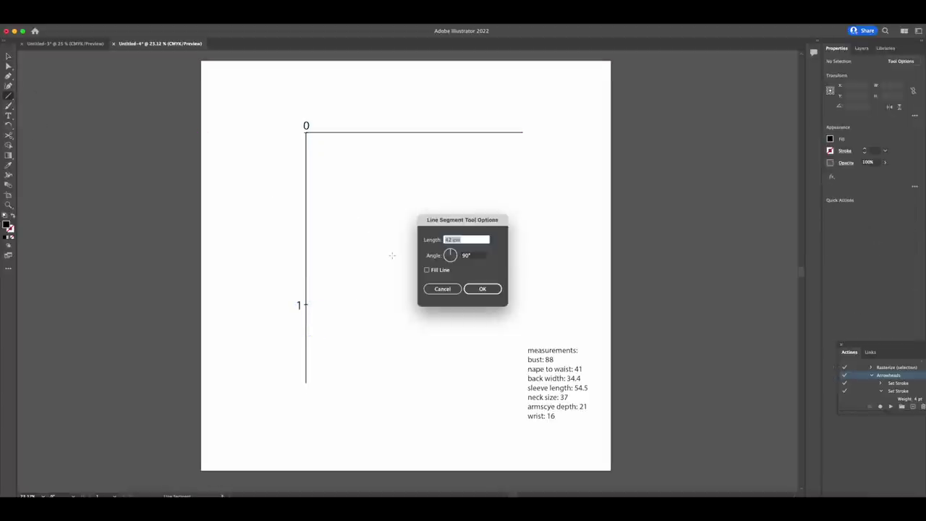
pyautogui.write('20.7')
pyautogui.press('Return')
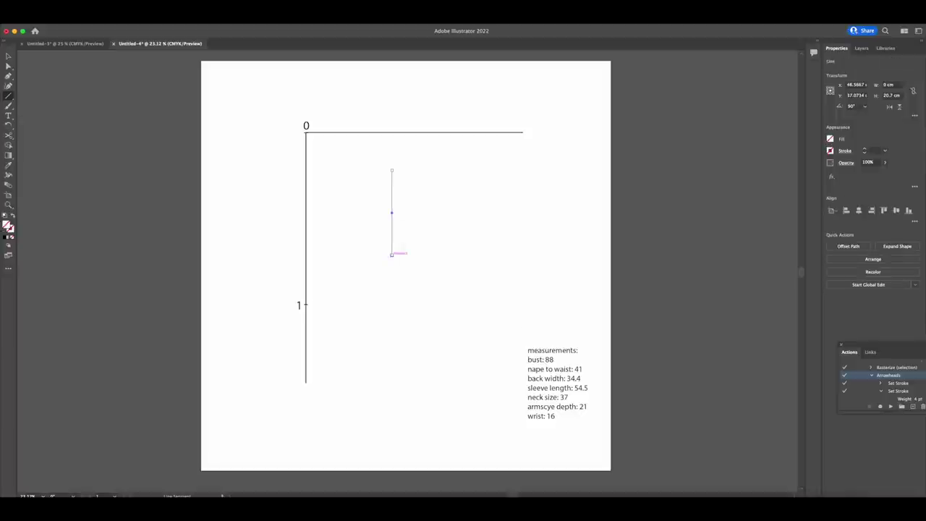
# Apply the Arrowheads action with its 4 pt stroke to the 20.7 cm line and place the line straight down from point 1
pyautogui.click(863, 149)
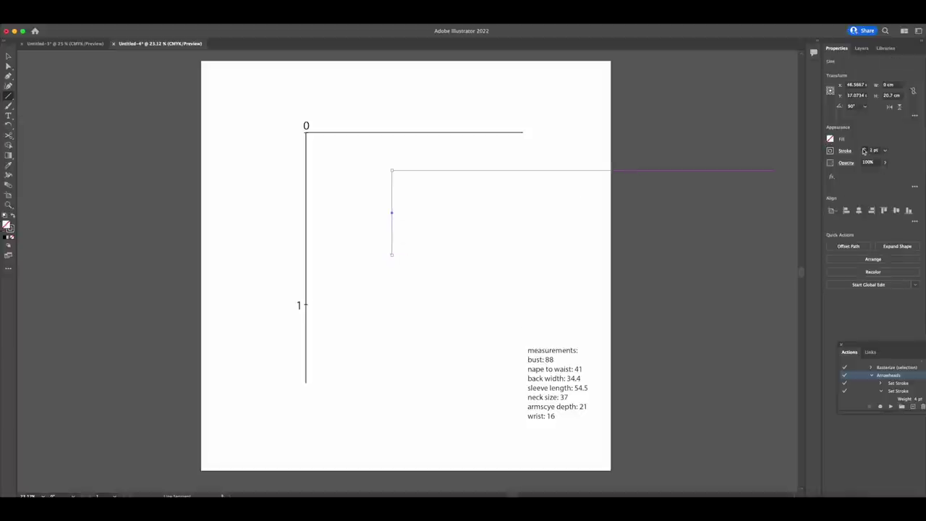
pyautogui.click(891, 408)
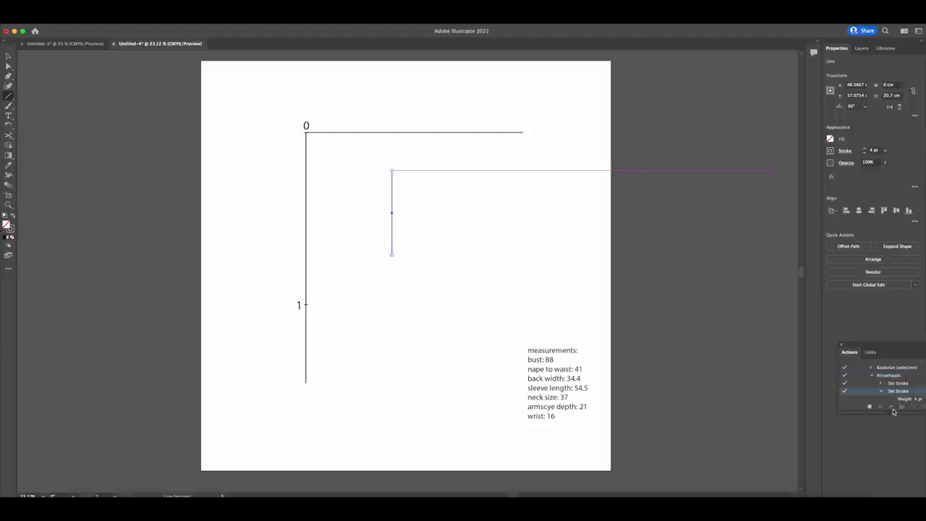
pyautogui.click(8, 57)
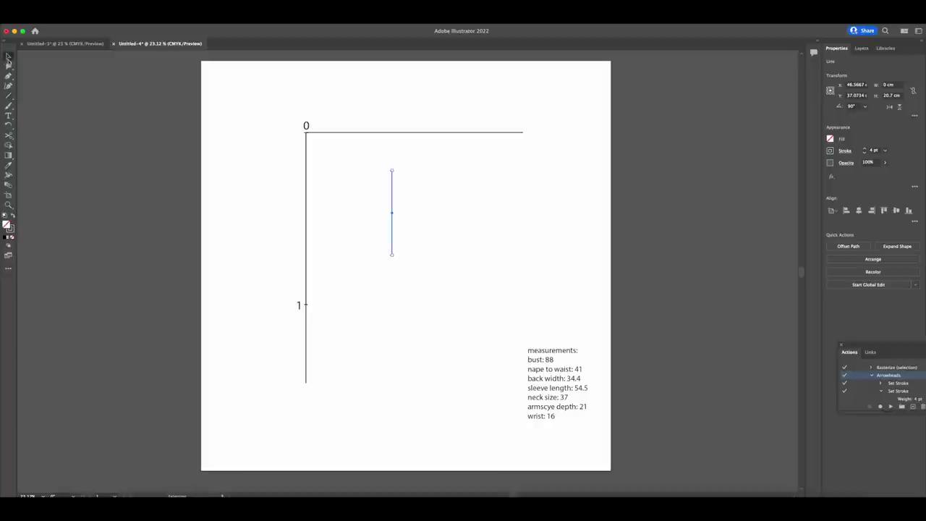
pyautogui.moveTo(390, 242); pyautogui.dragTo(307, 374)
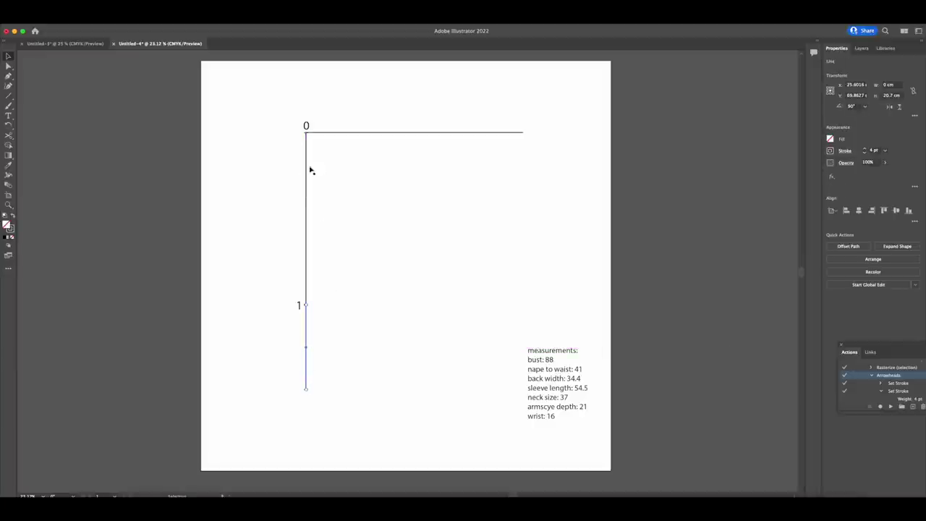
# Add a text label 2 beside the lower end of the 20.7 cm line
pyautogui.press('t')
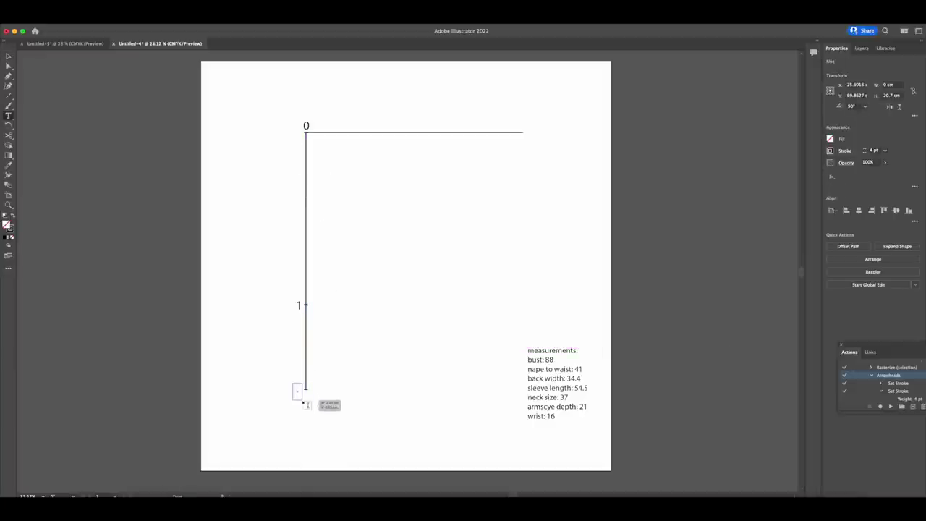
pyautogui.click(296, 389)
pyautogui.write('2')
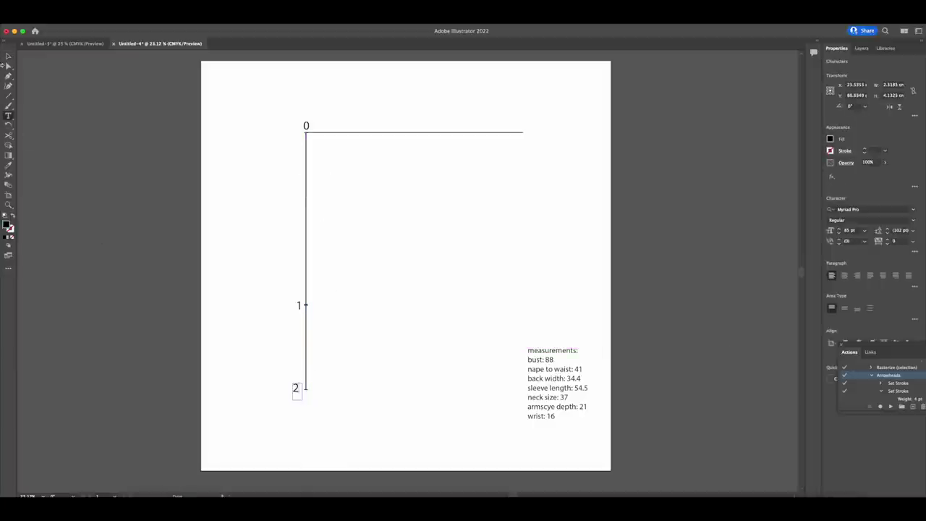
# Draw horizontal lines extending right from point 1, about 53.6 cm long, and from point 2, about 49.9 cm long
pyautogui.click(8, 56)
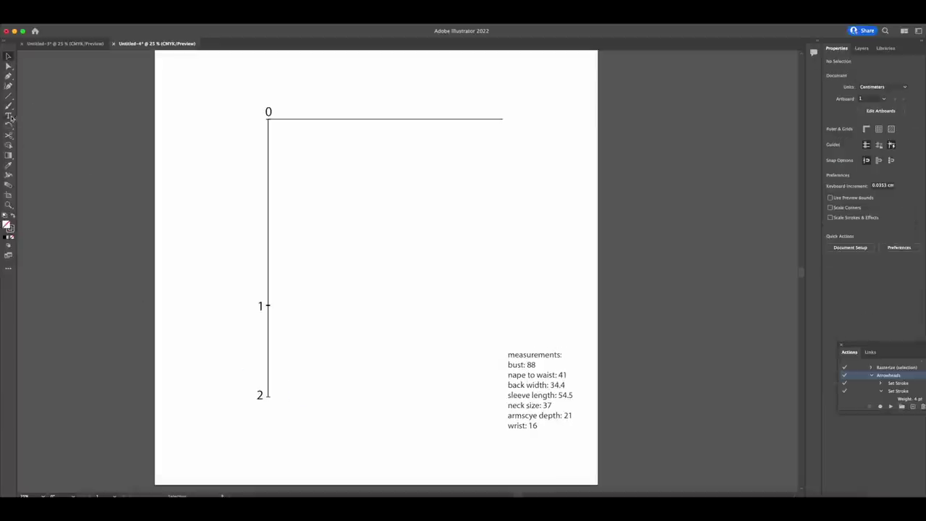
pyautogui.click(9, 95)
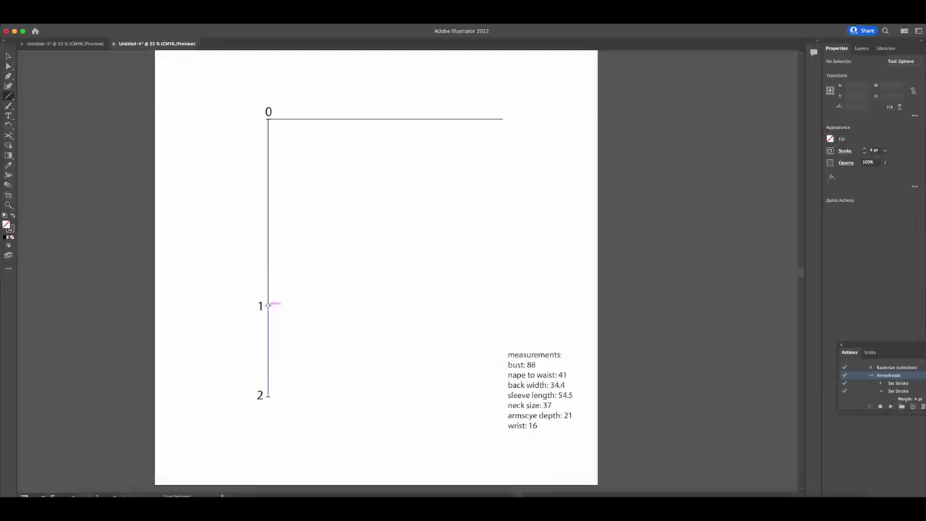
pyautogui.moveTo(268, 305); pyautogui.dragTo(507, 305)
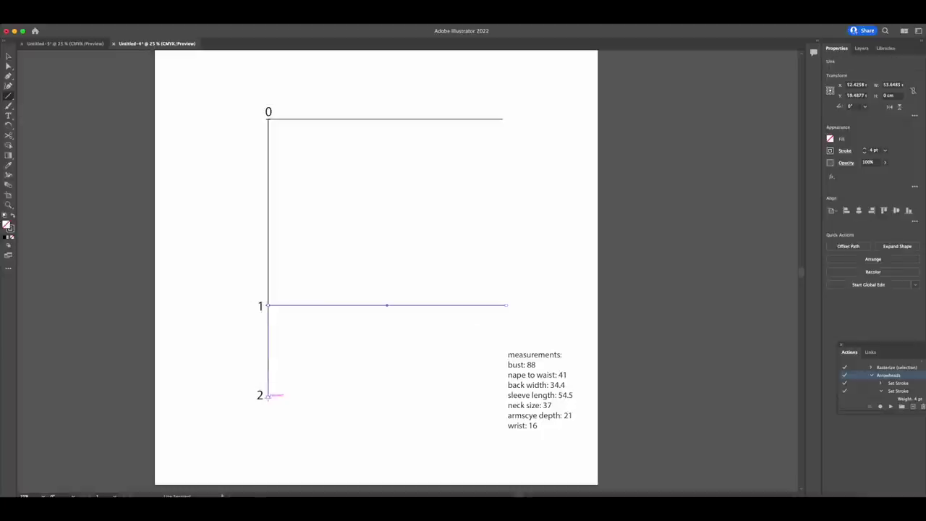
pyautogui.moveTo(267, 395); pyautogui.dragTo(490, 395)
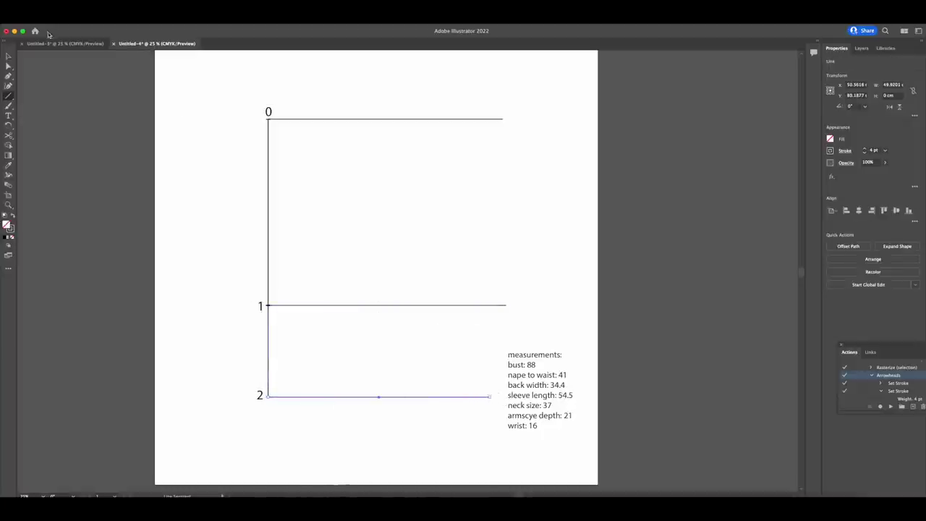
pyautogui.click(397, 242)
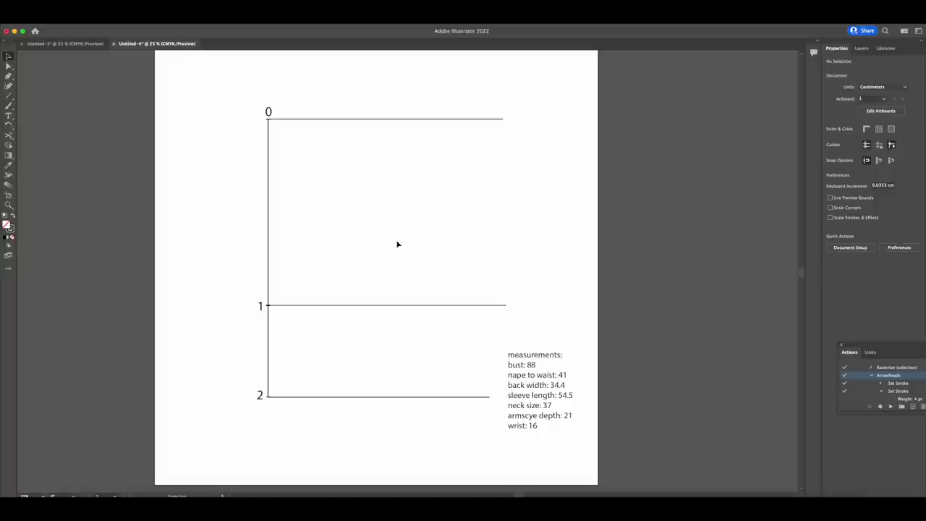
# Create an 18 cm line segment at a 90° angle and place it straight down from point 0 on the vertical line
pyautogui.click(340, 200)
pyautogui.write('10')
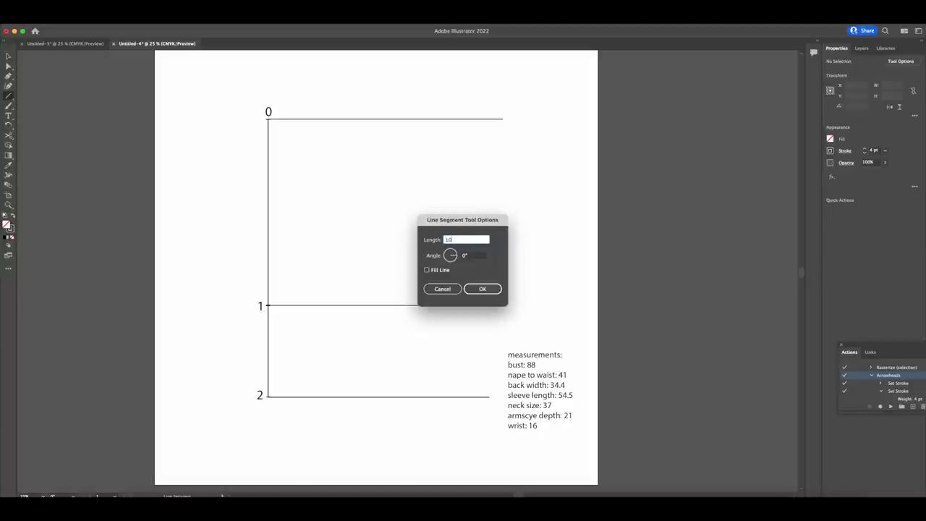
pyautogui.click(478, 257)
pyautogui.write('90')
pyautogui.press('Return')
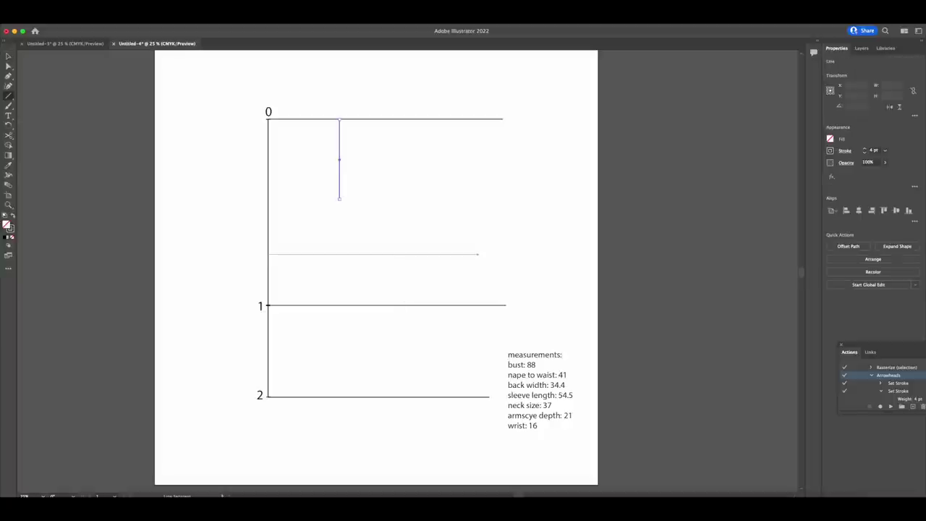
pyautogui.click(8, 57)
pyautogui.moveTo(340, 185); pyautogui.dragTo(270, 182)
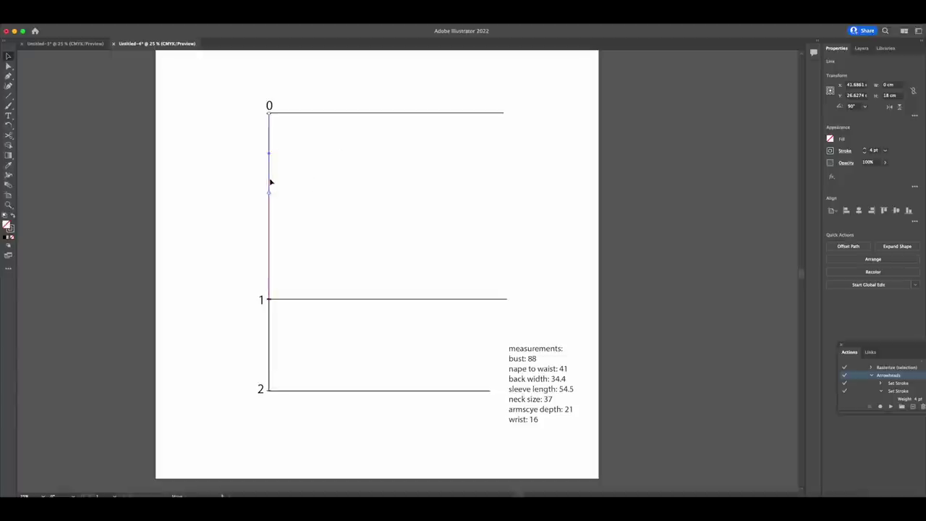
pyautogui.click(265, 217)
# Draw a horizontal line about 53.6 cm long extending right from the lower end of the 18 cm line
pyautogui.press('\\')
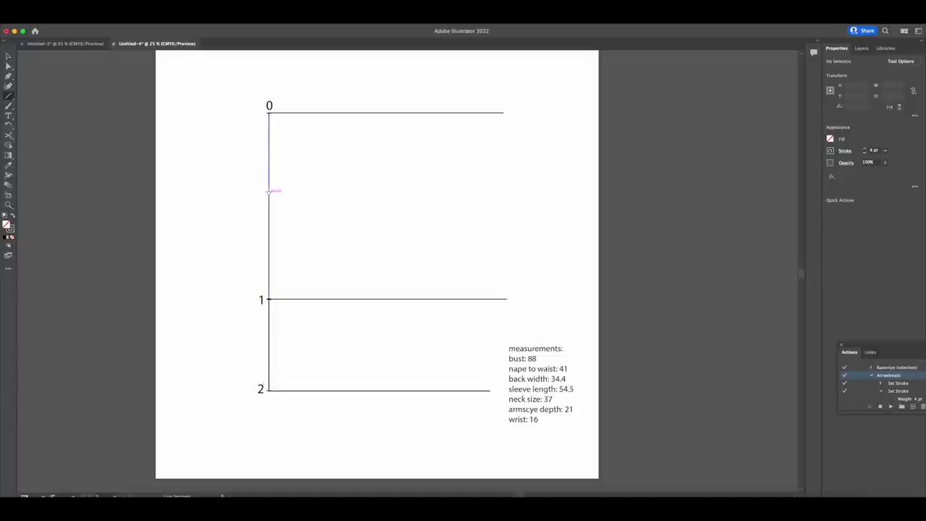
pyautogui.moveTo(269, 191); pyautogui.dragTo(507, 200)
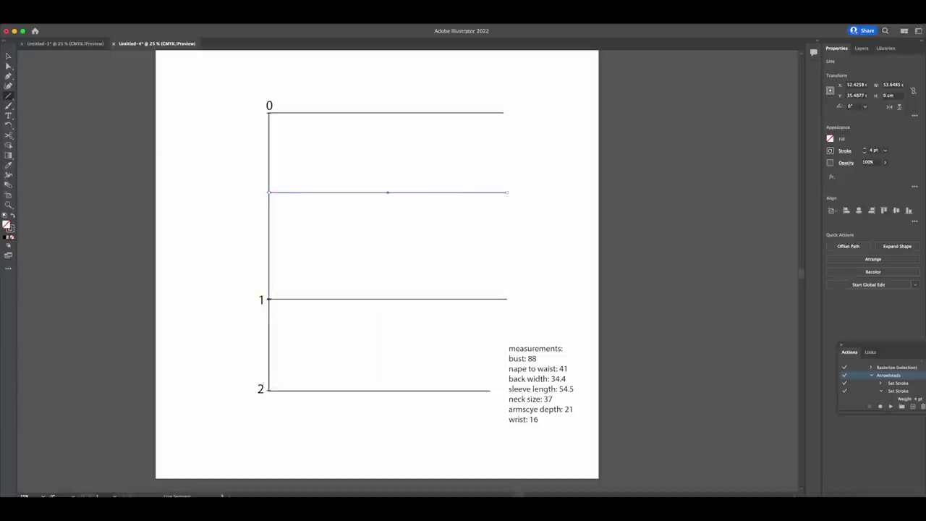
pyautogui.rightClick(206, 193)
pyautogui.click(7, 56)
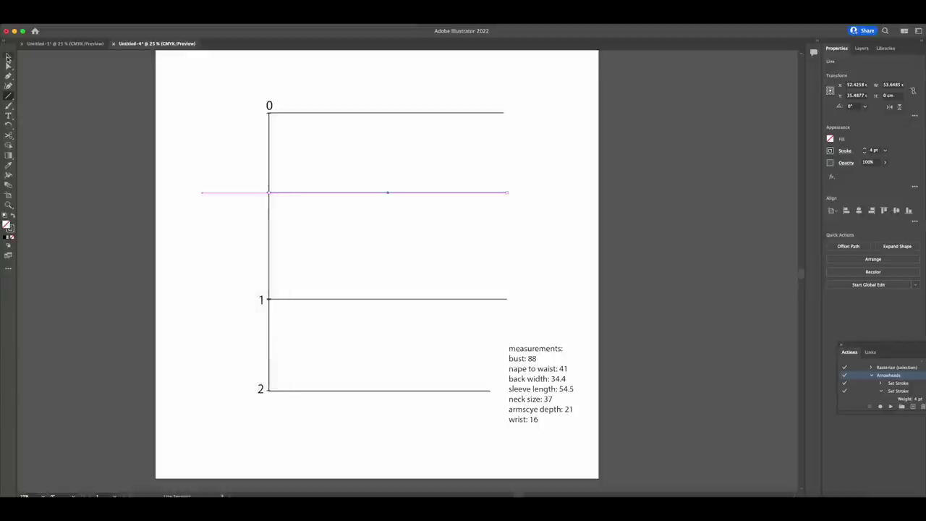
pyautogui.click(7, 57)
# Add a text label 3 beside the lower end of the 18 cm line
pyautogui.click(8, 115)
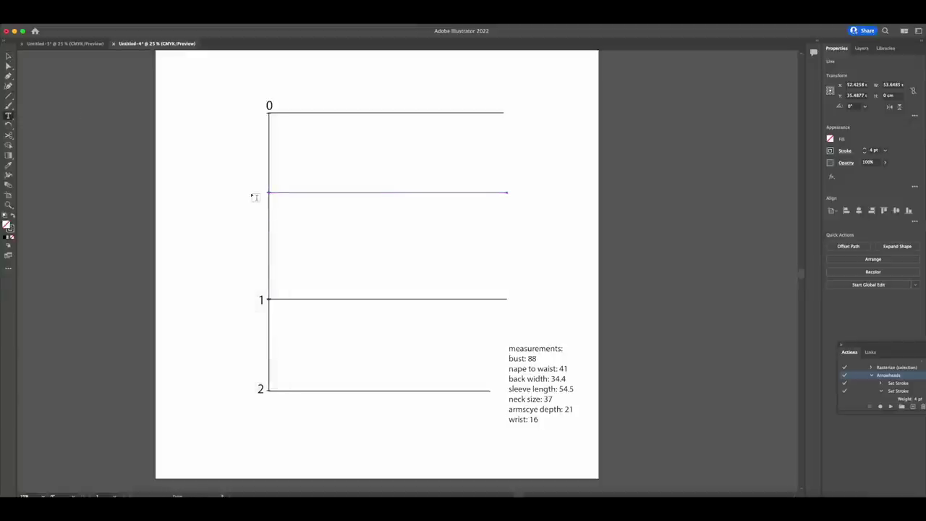
pyautogui.moveTo(254, 190); pyautogui.dragTo(263, 204)
pyautogui.write('3')
pyautogui.click(5, 56)
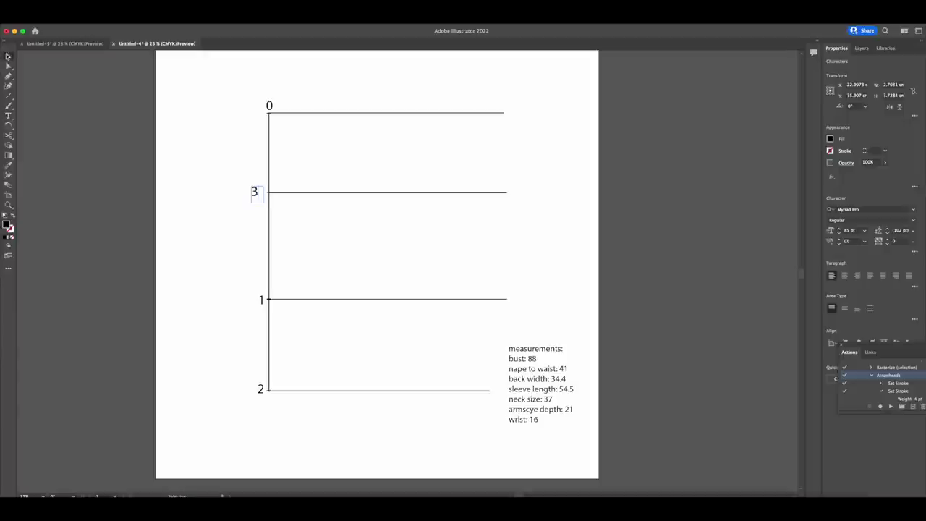
pyautogui.click(196, 188)
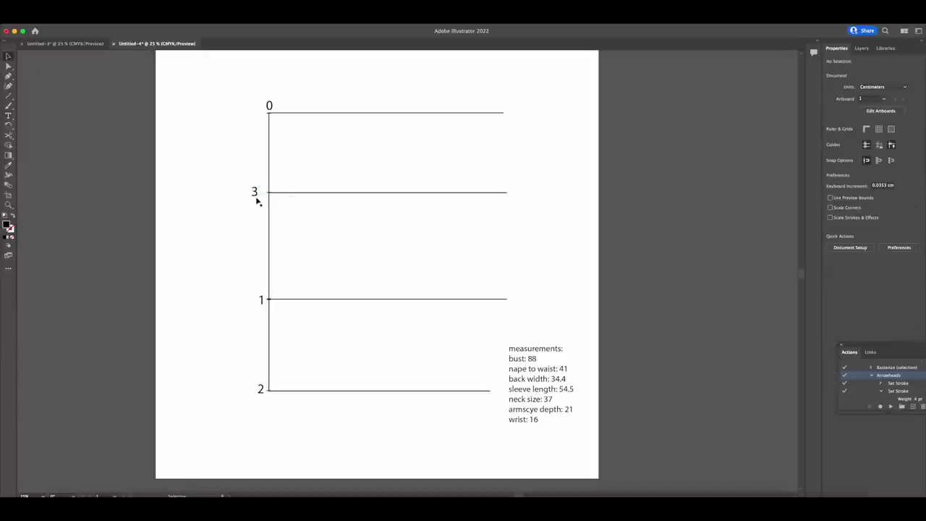
# Cut the 18 cm line at its midpoint with the Scissors tool and draw a horizontal line about 51.9 cm long from there
pyautogui.click(269, 151)
pyautogui.press('c')
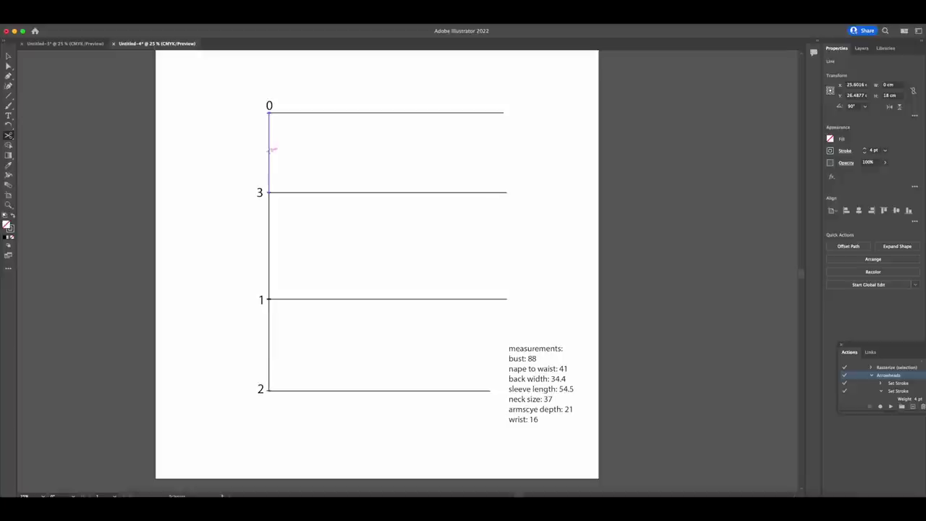
pyautogui.click(269, 152)
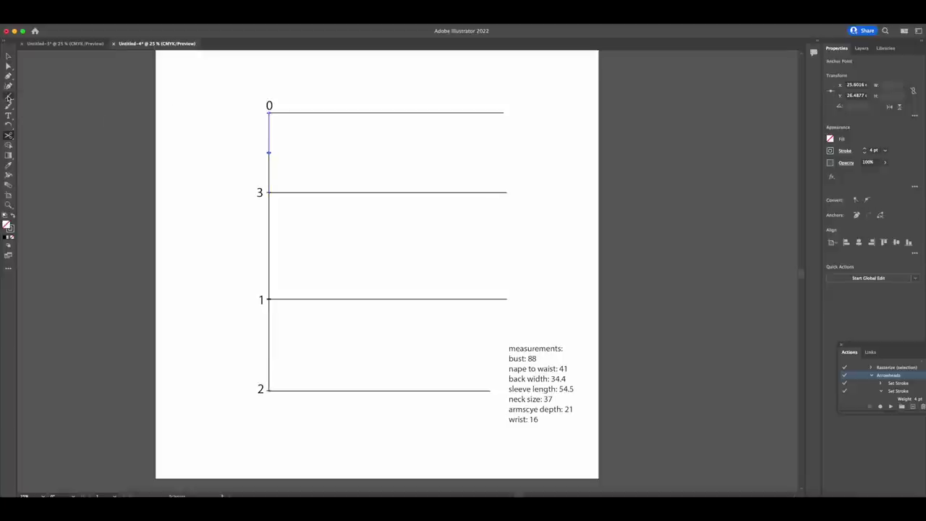
pyautogui.click(8, 96)
pyautogui.moveTo(269, 152); pyautogui.dragTo(500, 153)
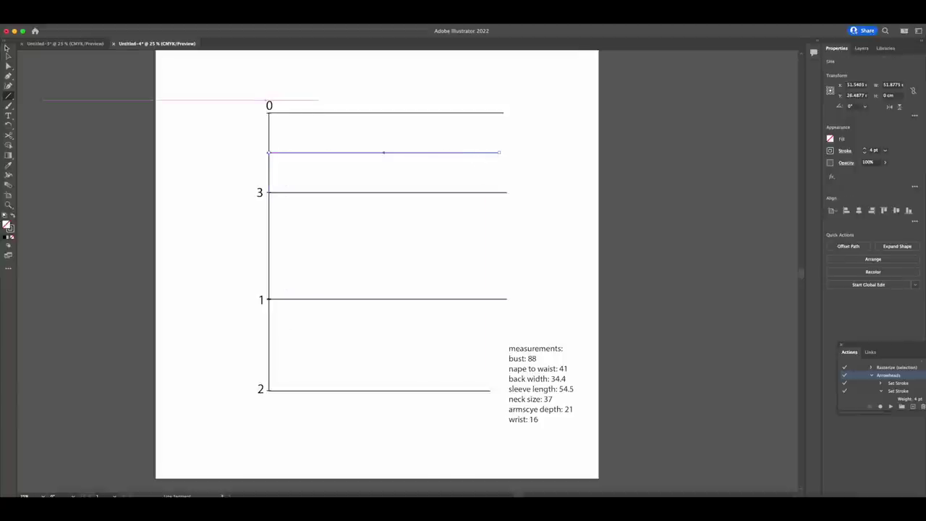
# Add a text label 4 at the midpoint between points 0 and 3 and move it close to the vertical line
pyautogui.click(7, 51)
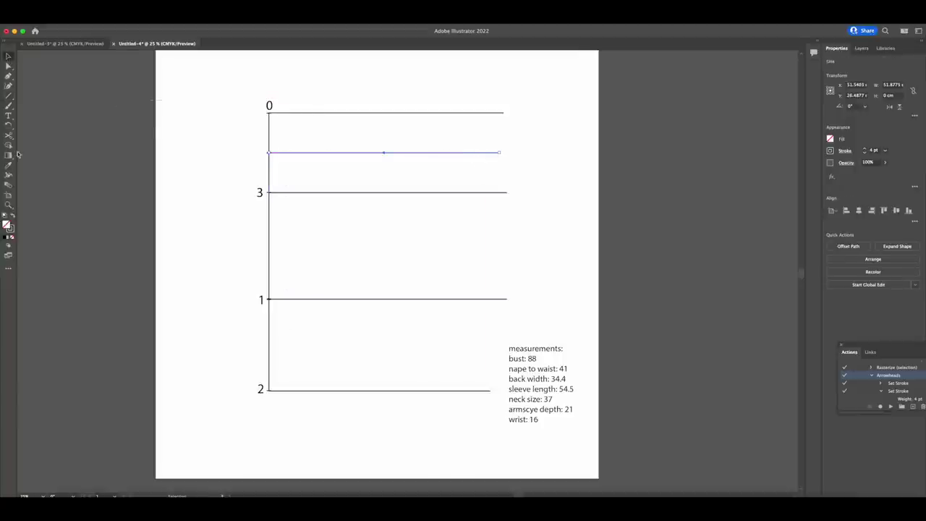
pyautogui.click(8, 116)
pyautogui.moveTo(255, 153); pyautogui.dragTo(266, 161)
pyautogui.write('4')
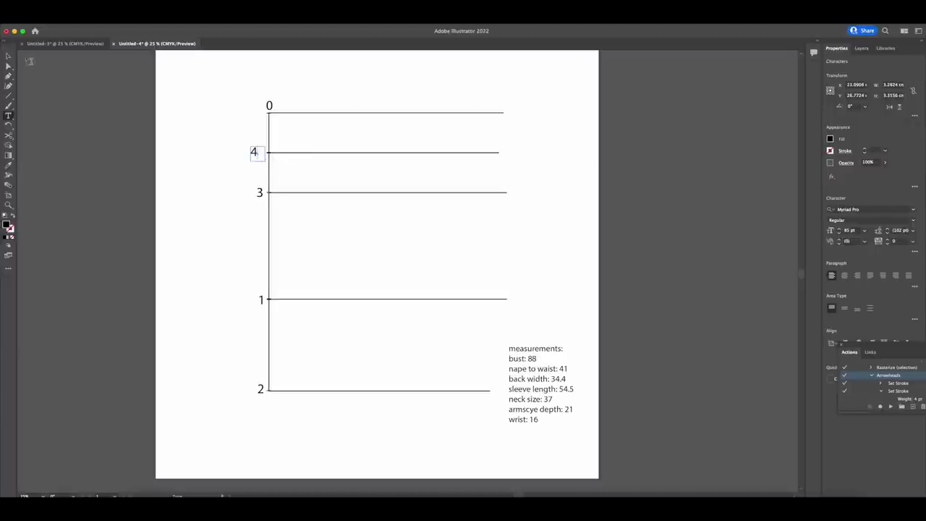
pyautogui.click(8, 57)
pyautogui.click(196, 123)
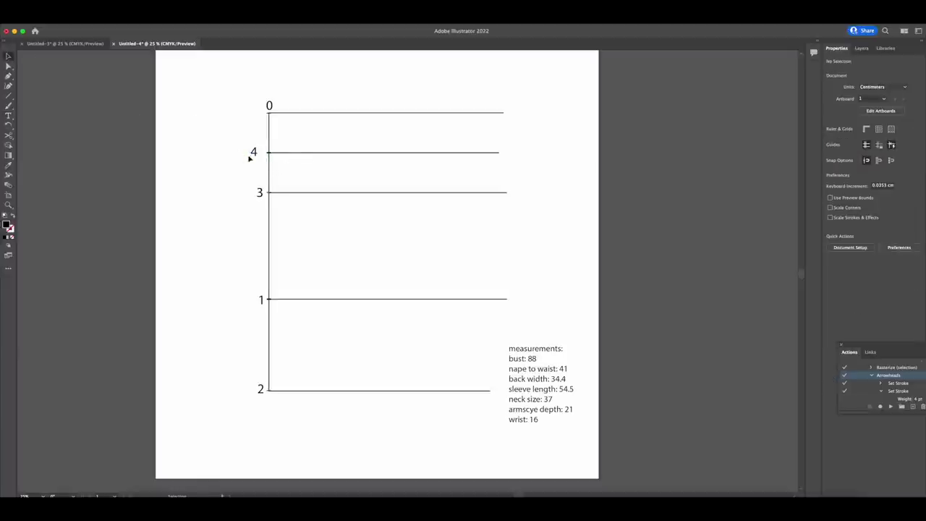
pyautogui.moveTo(254, 154); pyautogui.dragTo(261, 156)
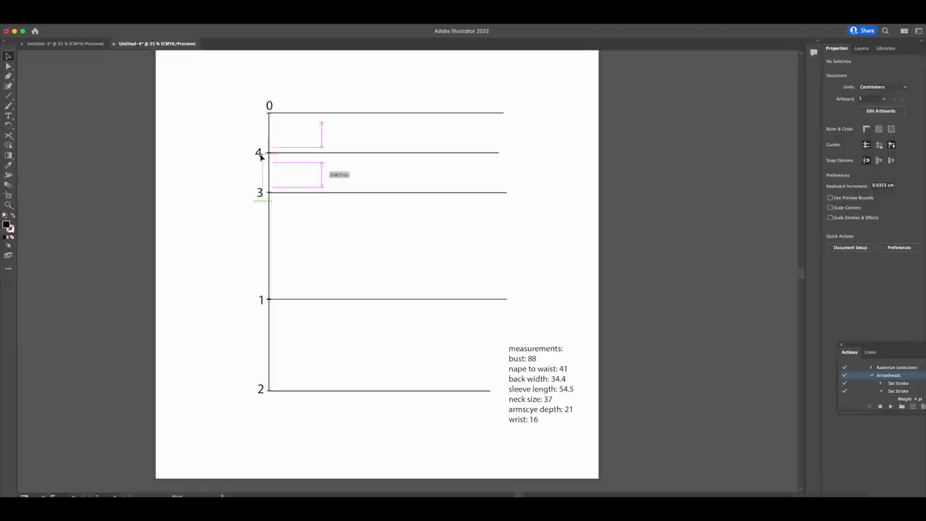
pyautogui.click(220, 152)
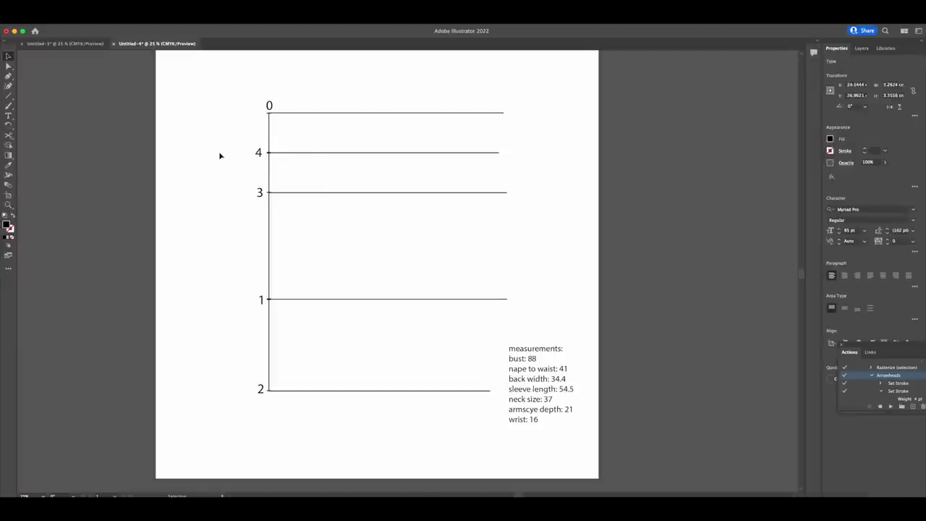
# Copy the 9 cm line between points 0 and 4 and place the duplicate in the empty area right of the block
pyautogui.click(270, 139)
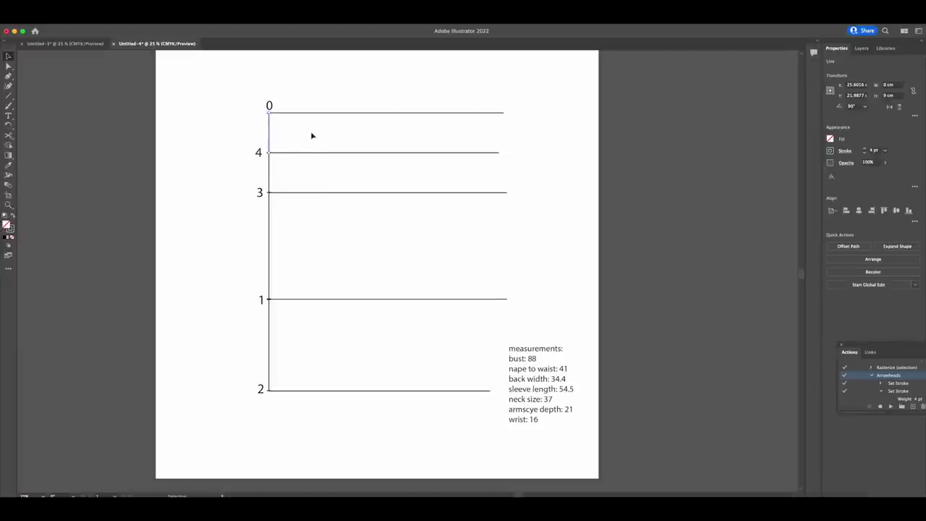
pyautogui.press('super+c')
pyautogui.press('super+v')
pyautogui.moveTo(409, 267); pyautogui.dragTo(554, 223)
pyautogui.hscroll(2, 495, 229)
pyautogui.hscroll(5, 471, 225)
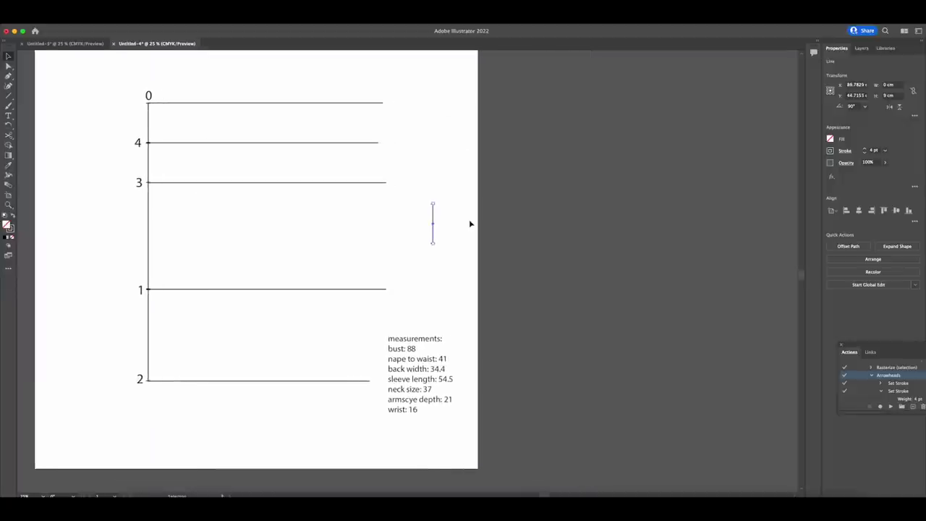
# Set the start and end arrowheads of the copied 9 cm line to None
pyautogui.click(8, 207)
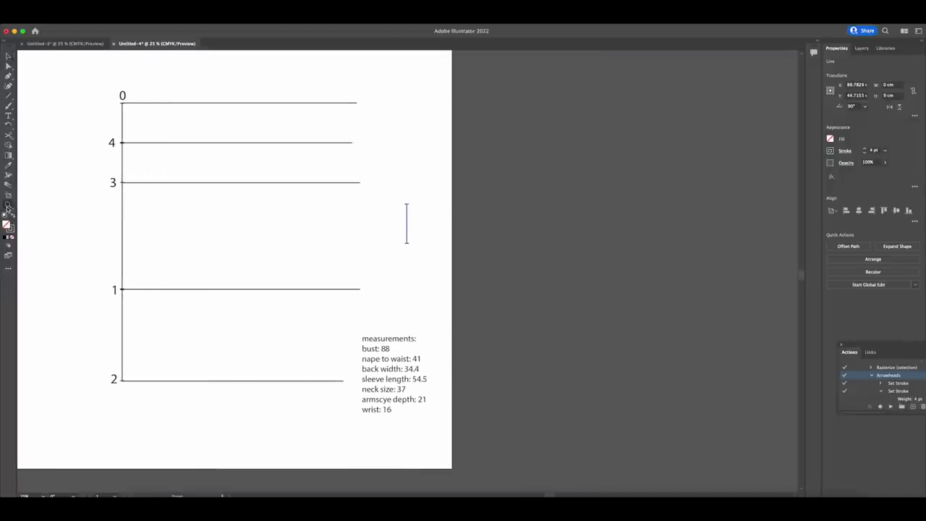
pyautogui.click(392, 233)
pyautogui.click(391, 230)
pyautogui.click(392, 231)
pyautogui.scroll(-4, 392, 231)
pyautogui.hscroll(3, 391, 231)
pyautogui.click(392, 231)
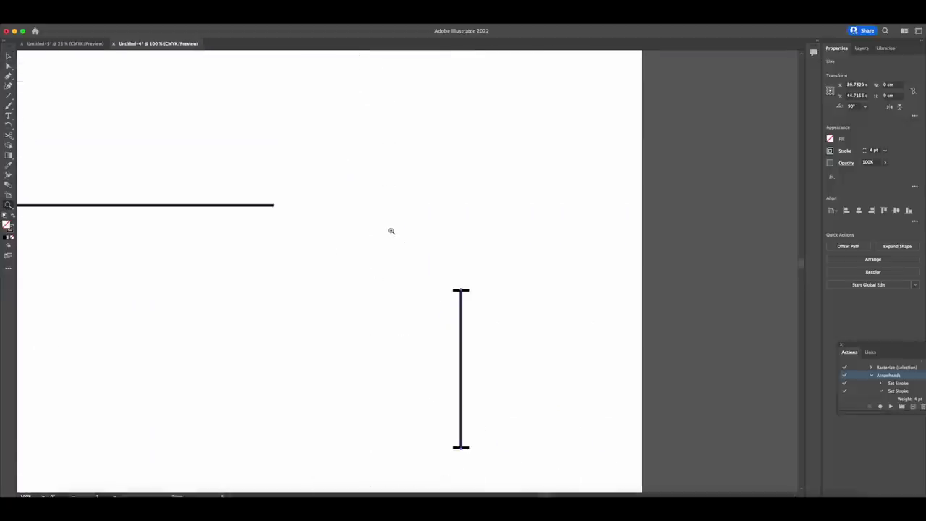
pyautogui.scroll(-3, 392, 231)
pyautogui.hscroll(2, 392, 230)
pyautogui.press('v')
pyautogui.click(844, 151)
pyautogui.click(803, 242)
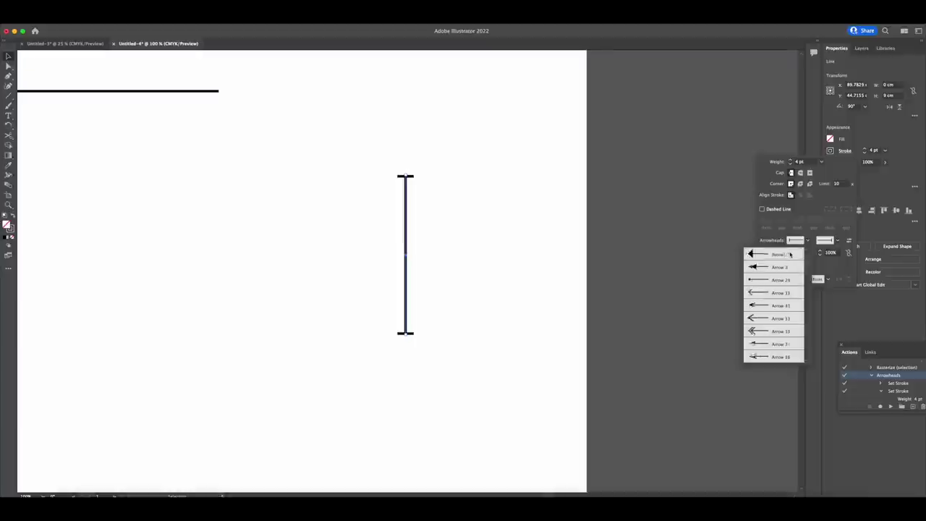
pyautogui.click(755, 255)
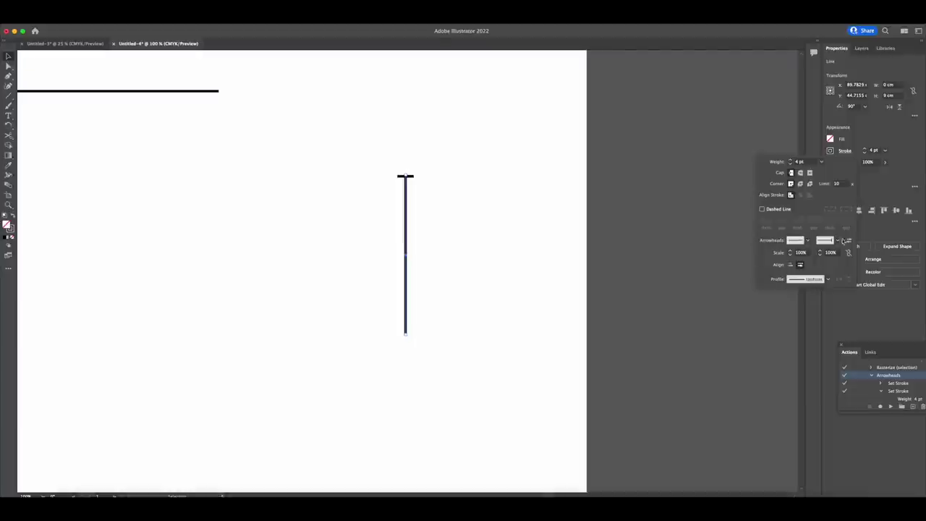
pyautogui.click(832, 240)
pyautogui.scroll(10, 813, 267)
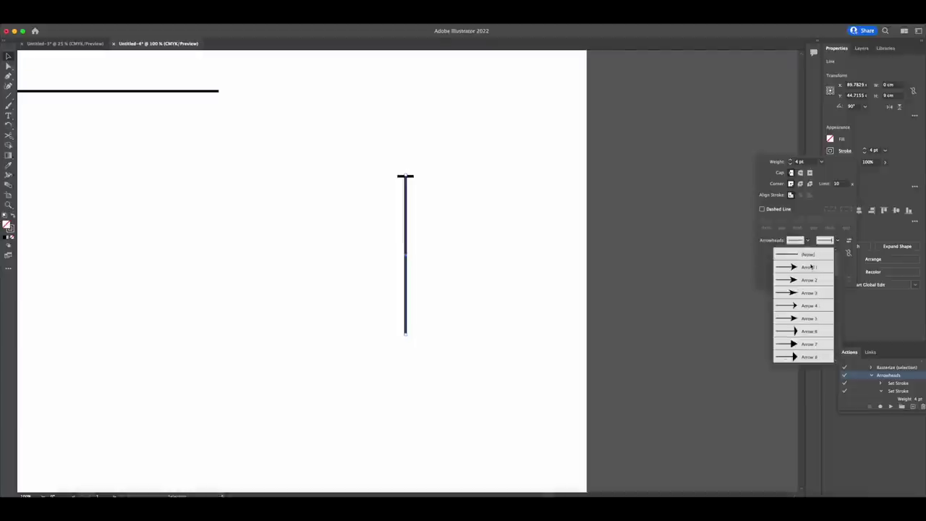
pyautogui.click(787, 255)
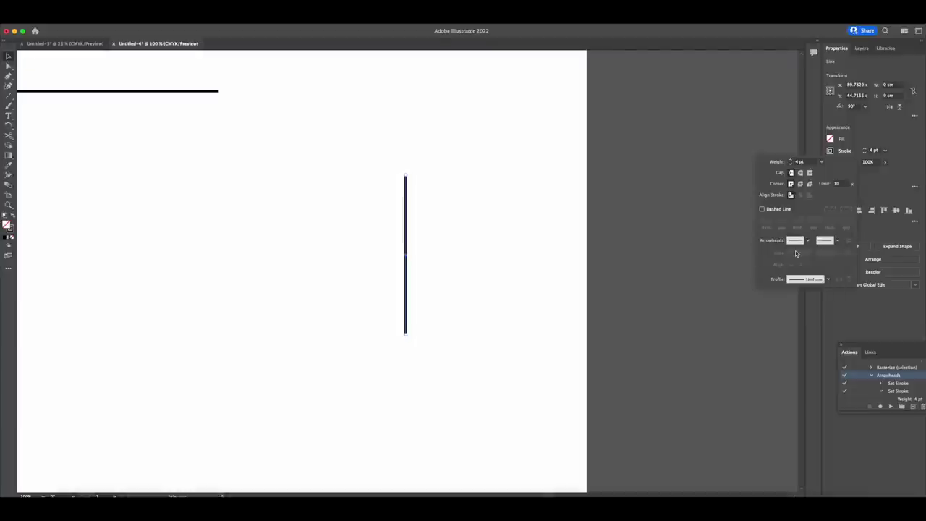
pyautogui.click(454, 217)
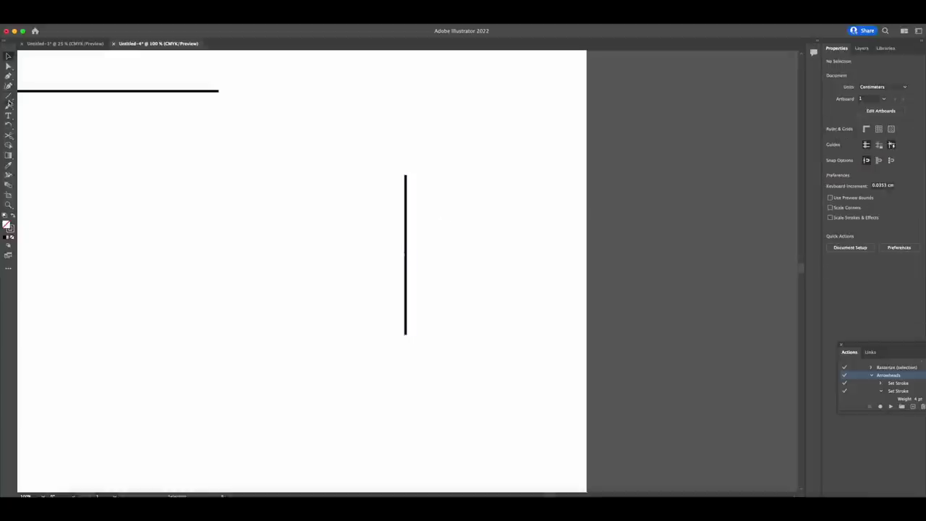
# Draw a horizontal tick about 1.2 cm wide across the upper end of the copied line and duplicate it just below
pyautogui.press('\\')
pyautogui.moveTo(395, 175); pyautogui.dragTo(406, 190)
pyautogui.press('v')
pyautogui.click(418, 189)
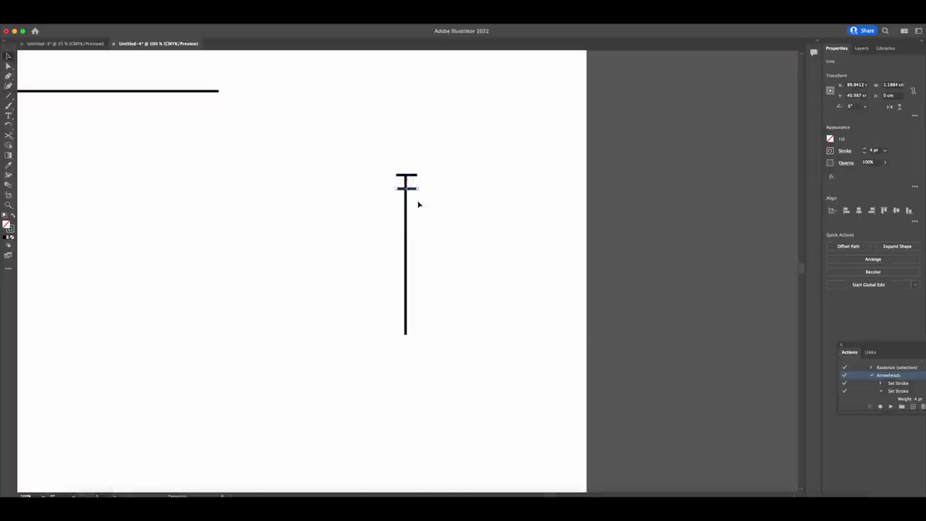
pyautogui.click(418, 205)
# Duplicate the tick seven more times down the copied line, placing the last copy at its lower end
pyautogui.moveTo(414, 189); pyautogui.dragTo(410, 285)
pyautogui.click(414, 214)
pyautogui.click(413, 222)
pyautogui.click(414, 243)
pyautogui.click(412, 259)
pyautogui.click(435, 272)
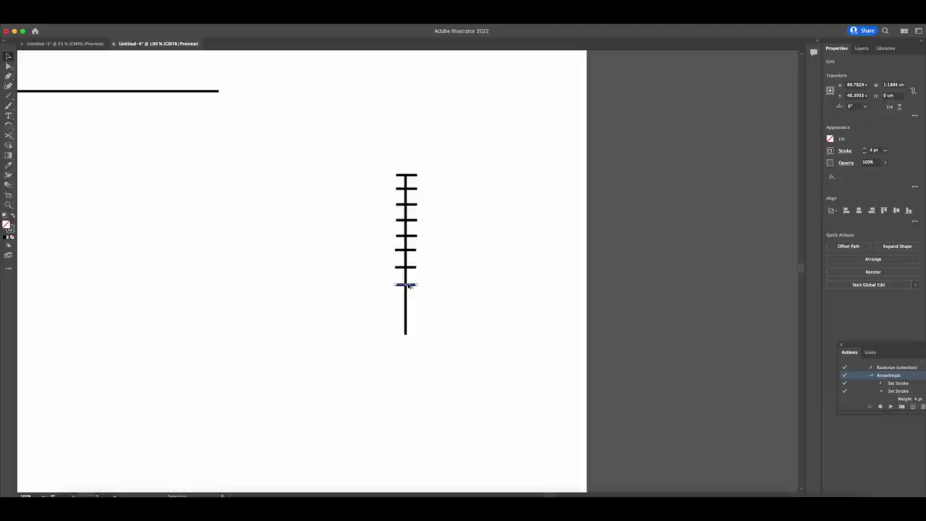
pyautogui.click(413, 288)
pyautogui.moveTo(412, 289); pyautogui.dragTo(408, 337)
pyautogui.click(431, 336)
# Select all nine ticks on the copied 9 cm line and distribute their vertical spacing evenly
pyautogui.click(409, 334)
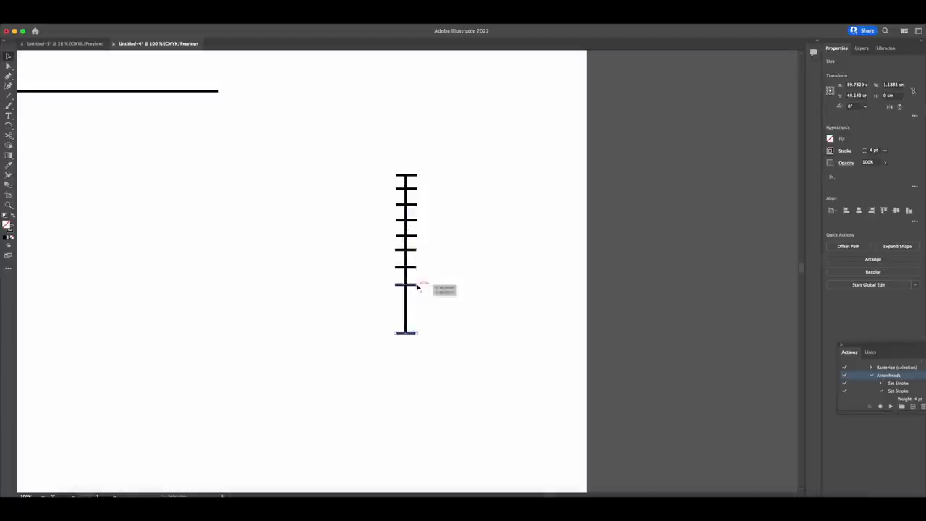
pyautogui.keyDown('shift'); pyautogui.click(413, 285); pyautogui.keyUp('shift')
pyautogui.keyDown('shift'); pyautogui.click(413, 268); pyautogui.keyUp('shift')
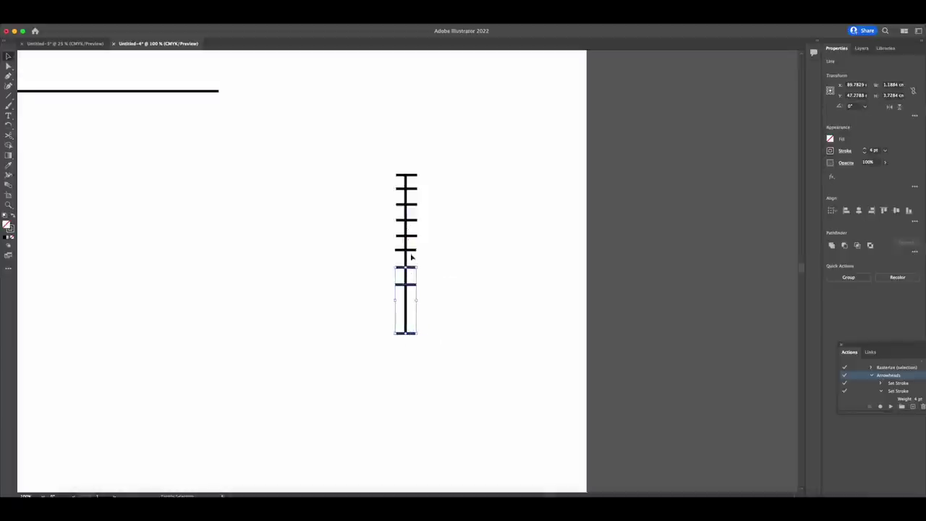
pyautogui.keyDown('shift'); pyautogui.click(413, 251); pyautogui.keyUp('shift')
pyautogui.keyDown('shift'); pyautogui.click(408, 232); pyautogui.keyUp('shift')
pyautogui.keyDown('shift'); pyautogui.click(402, 219); pyautogui.keyUp('shift')
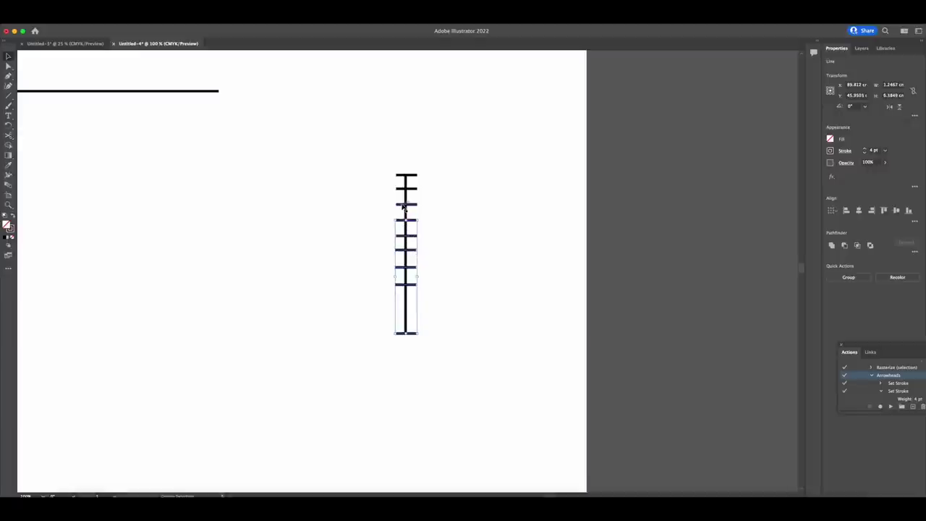
pyautogui.keyDown('shift'); pyautogui.click(403, 205); pyautogui.keyUp('shift')
pyautogui.keyDown('shift'); pyautogui.click(403, 189); pyautogui.keyUp('shift')
pyautogui.keyDown('shift'); pyautogui.click(406, 175); pyautogui.keyUp('shift')
pyautogui.click(915, 221)
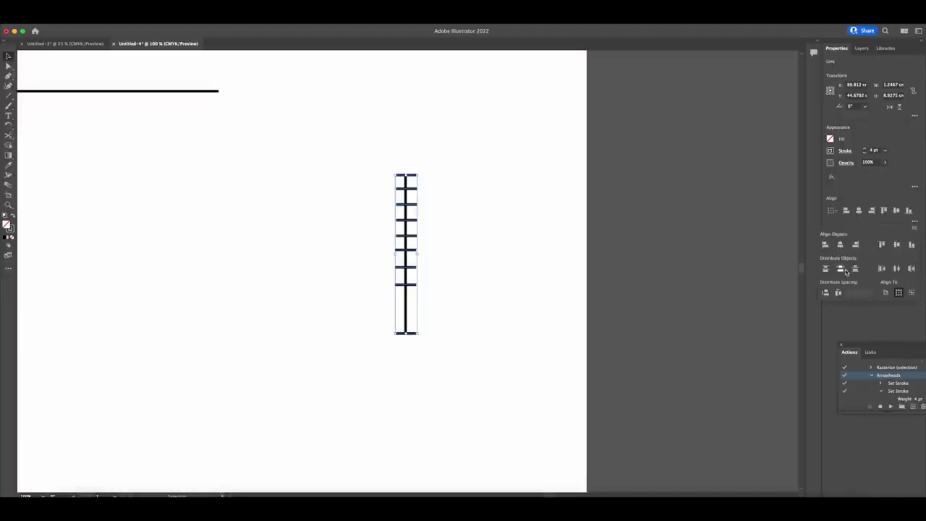
pyautogui.click(825, 292)
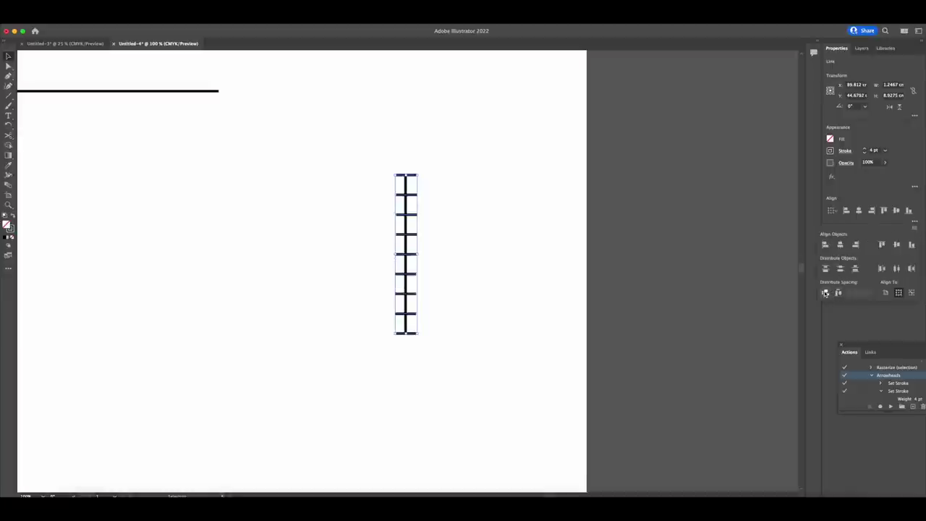
pyautogui.click(484, 264)
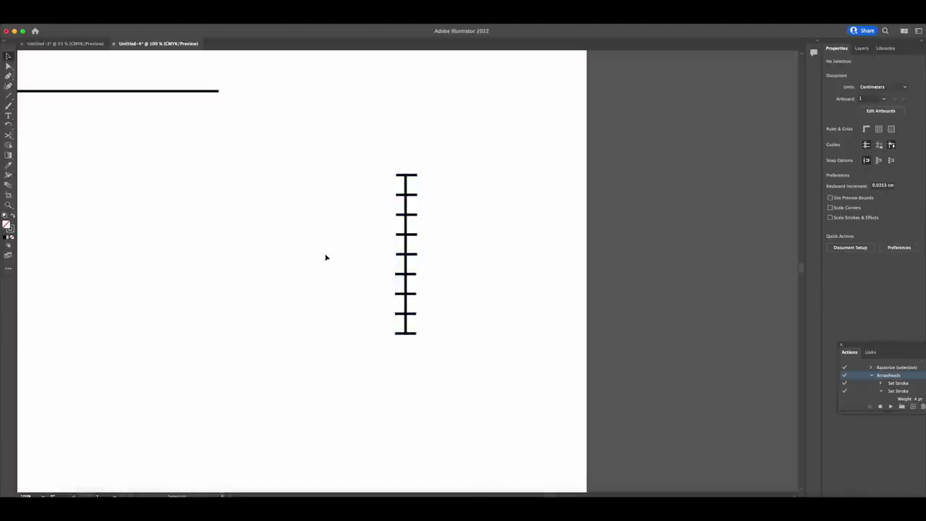
# Draw a vertical line about 1.12 cm long between the upper two ticks and move it out beside the ticked line
pyautogui.click(8, 97)
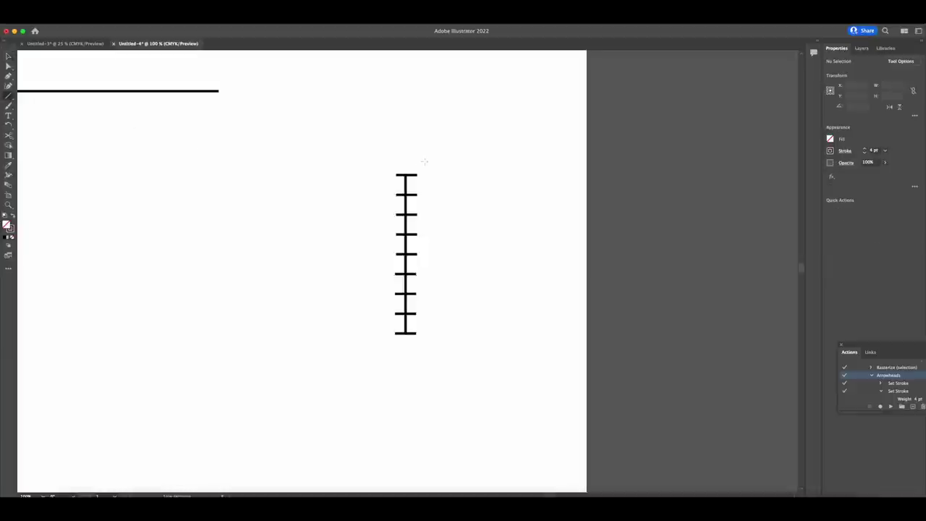
pyautogui.moveTo(406, 191); pyautogui.dragTo(406, 175)
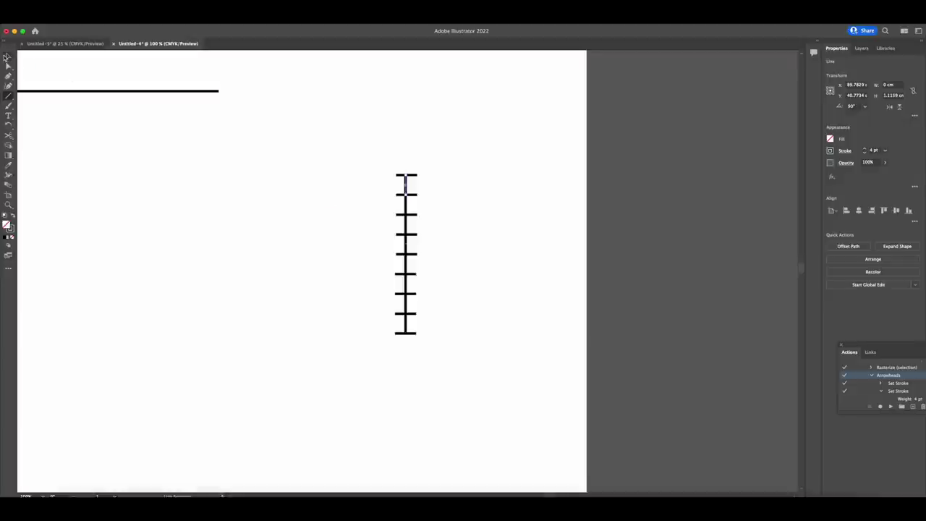
pyautogui.click(5, 57)
pyautogui.click(392, 196)
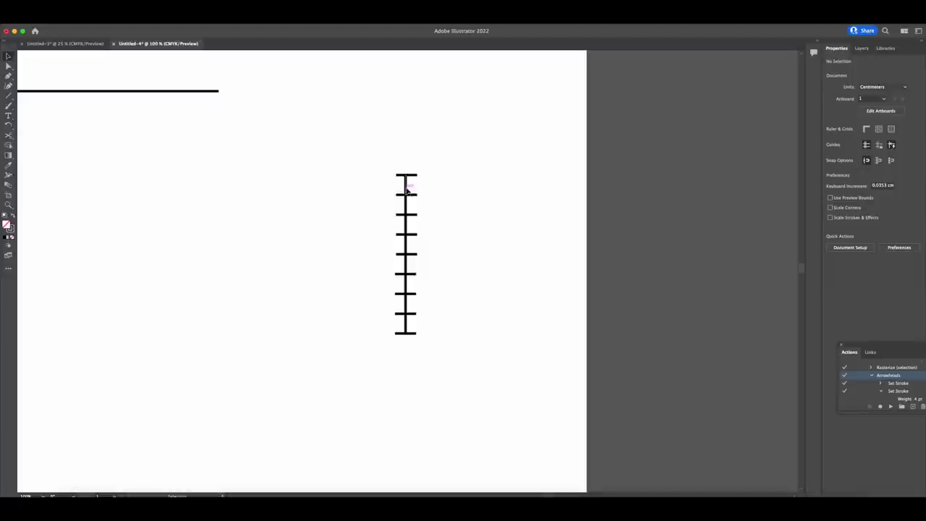
pyautogui.moveTo(408, 191); pyautogui.dragTo(361, 193)
# Delete the ticked 9 cm line with all its ticks and run the Arrowheads action on the short line
pyautogui.click(422, 249)
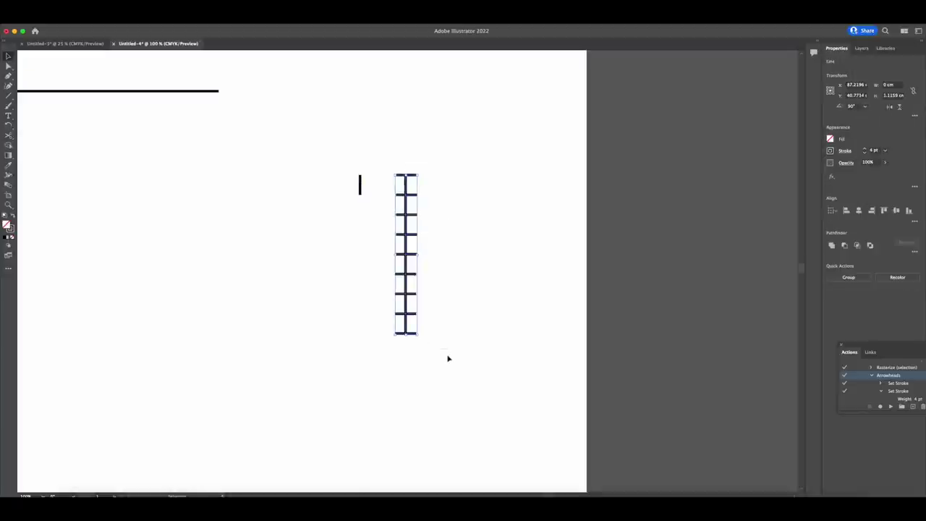
pyautogui.press('Delete')
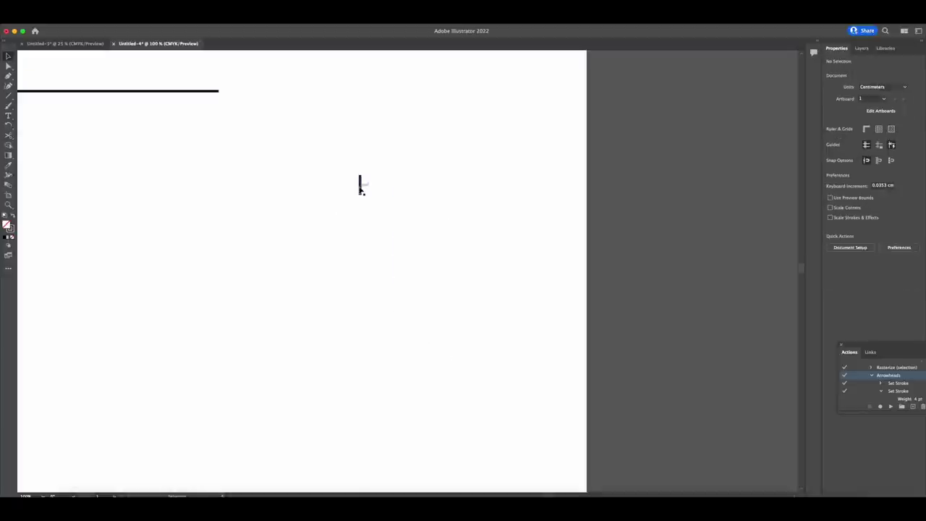
pyautogui.click(359, 188)
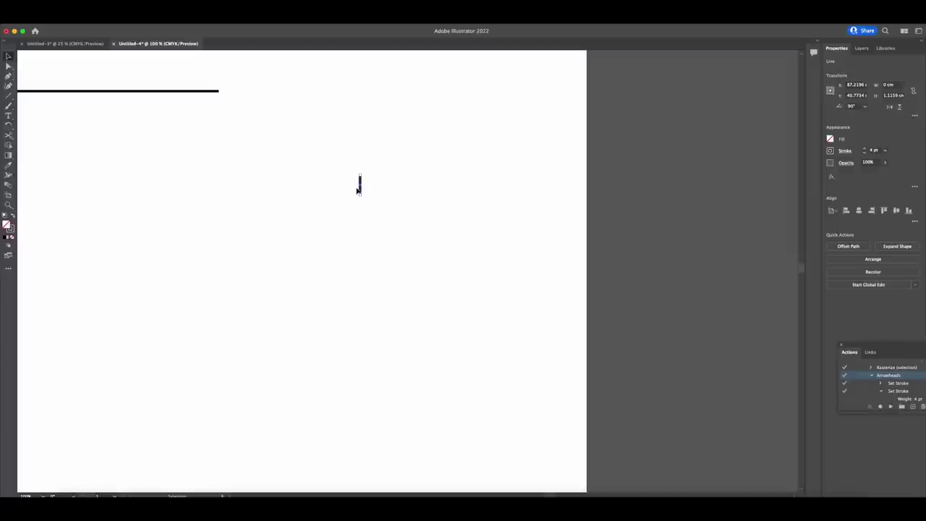
pyautogui.click(891, 407)
# Move the short tick-ended line onto the block's vertical line so that it runs down from point 0
pyautogui.hscroll(-5, 275, 218)
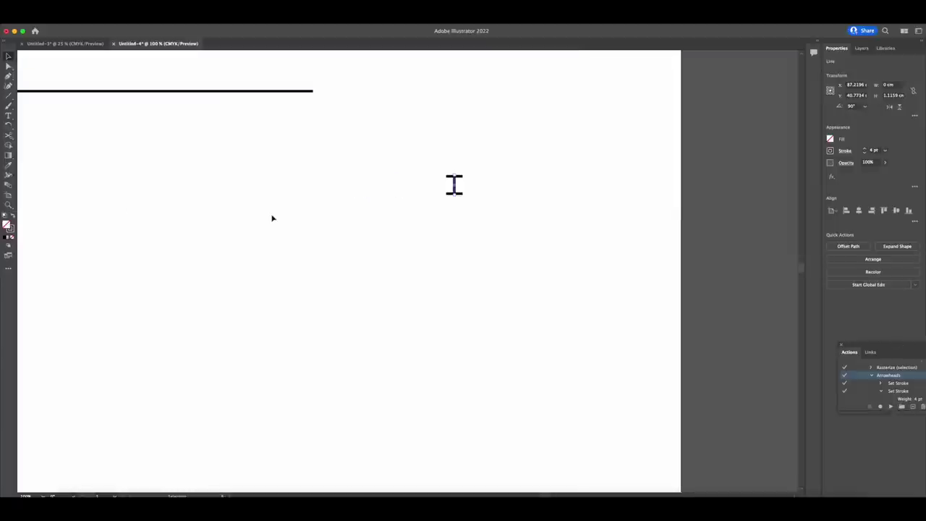
pyautogui.click(9, 205)
pyautogui.keyDown('alt'); pyautogui.click(128, 224); pyautogui.keyUp('alt')
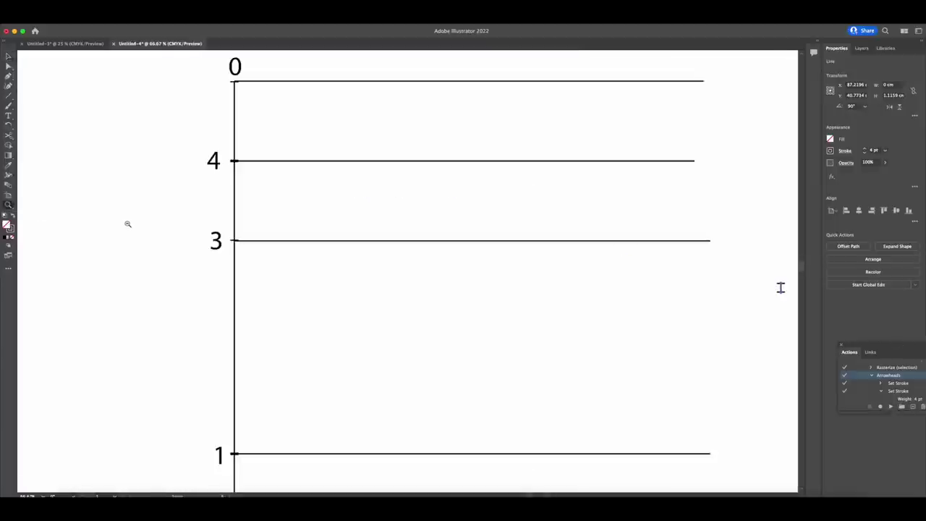
pyautogui.keyDown('alt'); pyautogui.click(128, 224); pyautogui.keyUp('alt')
pyautogui.hscroll(8, 367, 235)
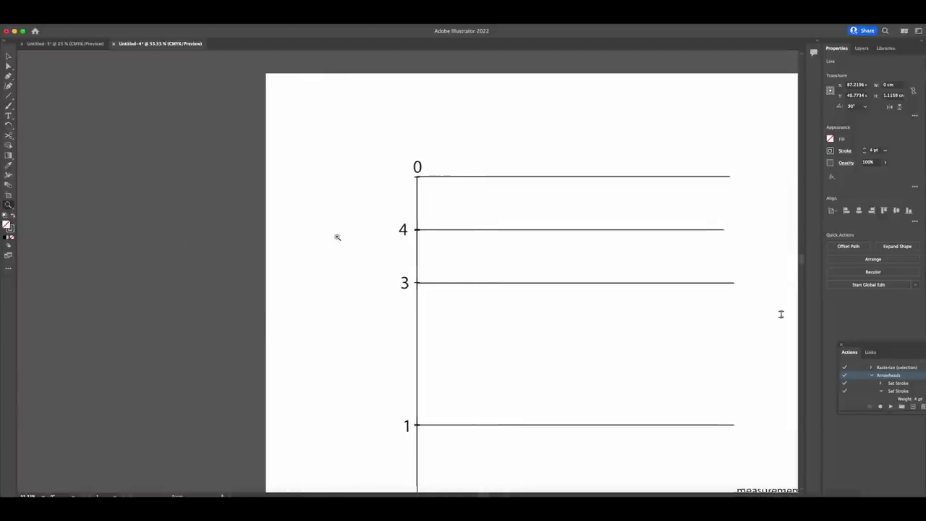
pyautogui.press('v')
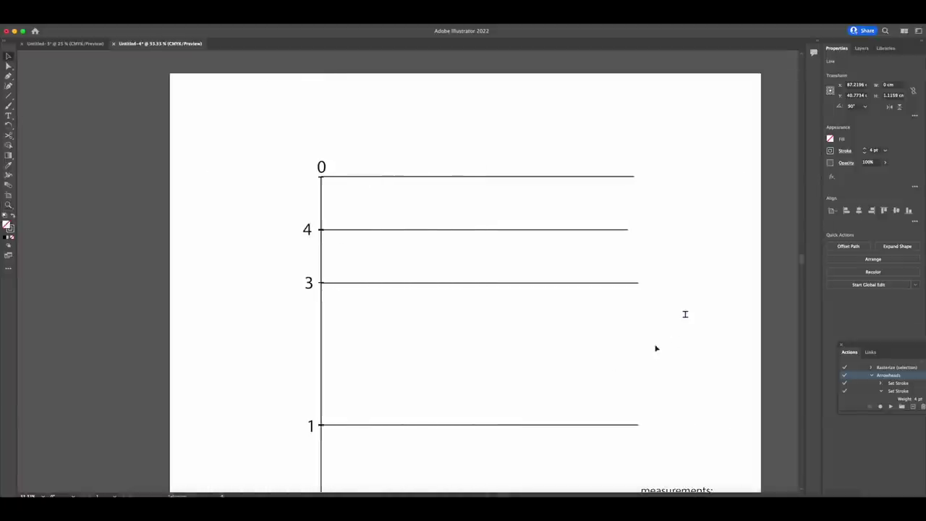
pyautogui.click(686, 316)
pyautogui.moveTo(686, 316); pyautogui.dragTo(321, 181)
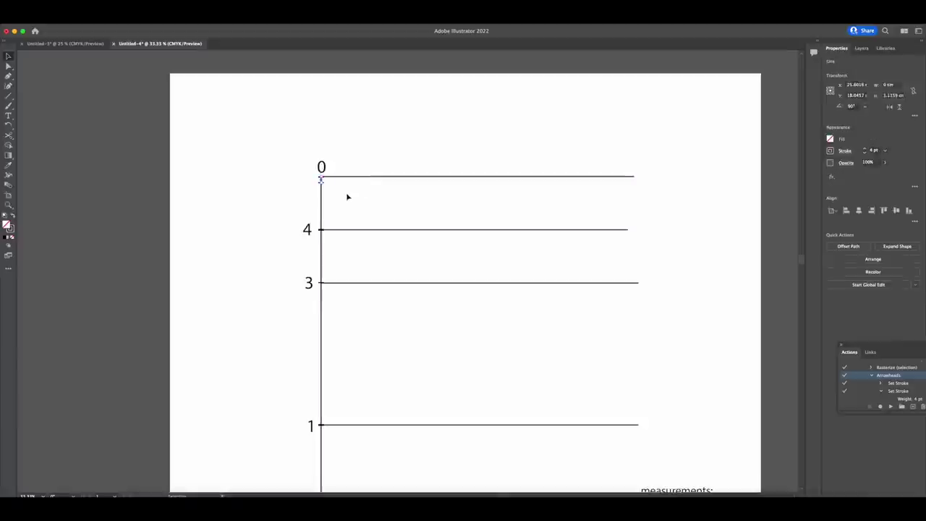
pyautogui.click(347, 196)
# Add the label 5 beside the new tick just below point 0
pyautogui.click(8, 206)
pyautogui.click(333, 194)
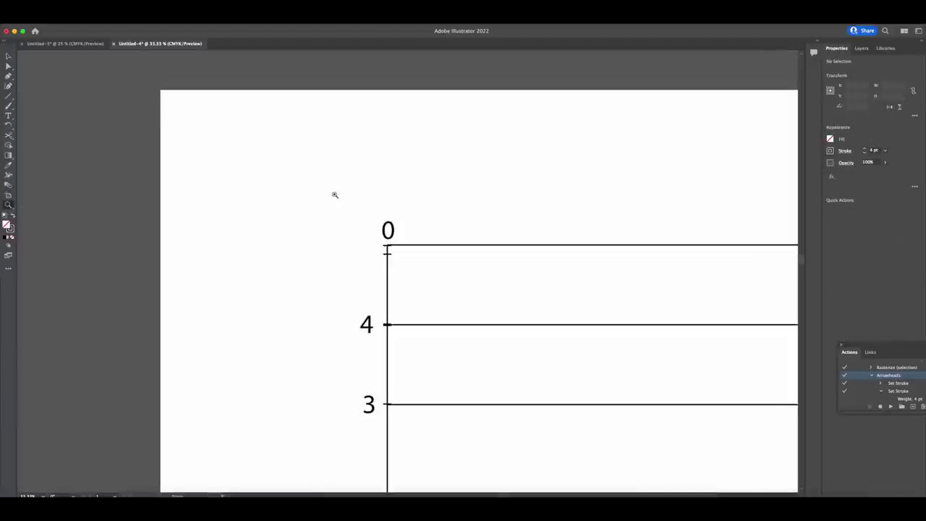
pyautogui.click(333, 194)
pyautogui.hscroll(3, 335, 195)
pyautogui.scroll(-2, 335, 195)
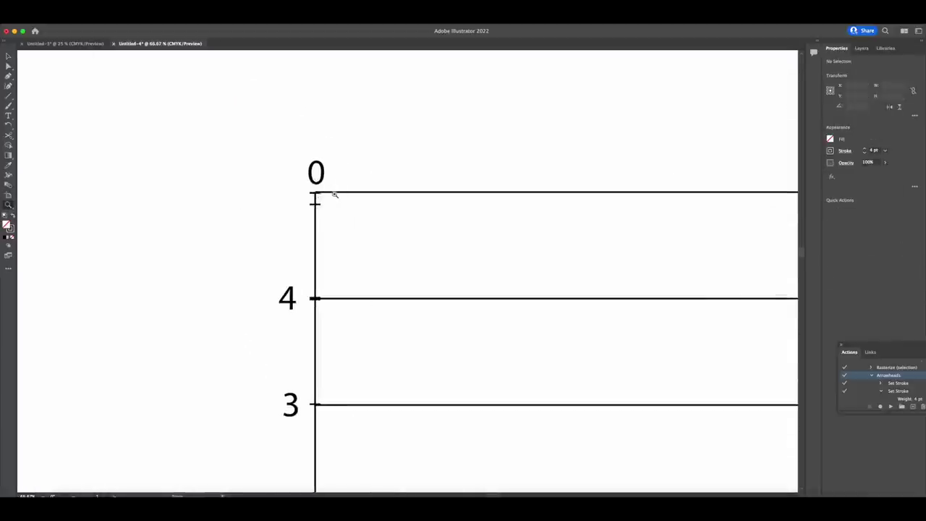
pyautogui.press('t')
pyautogui.moveTo(278, 194); pyautogui.dragTo(300, 227)
pyautogui.write('5')
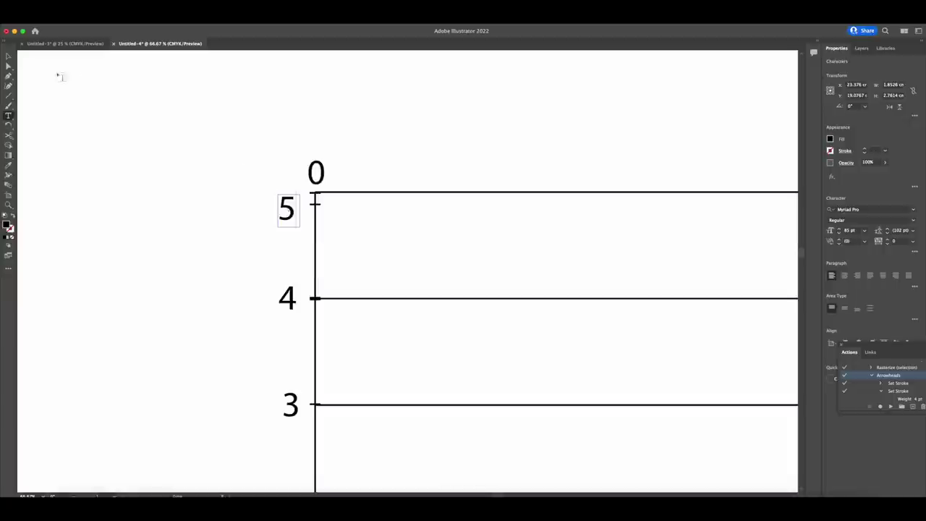
pyautogui.click(9, 56)
pyautogui.click(199, 192)
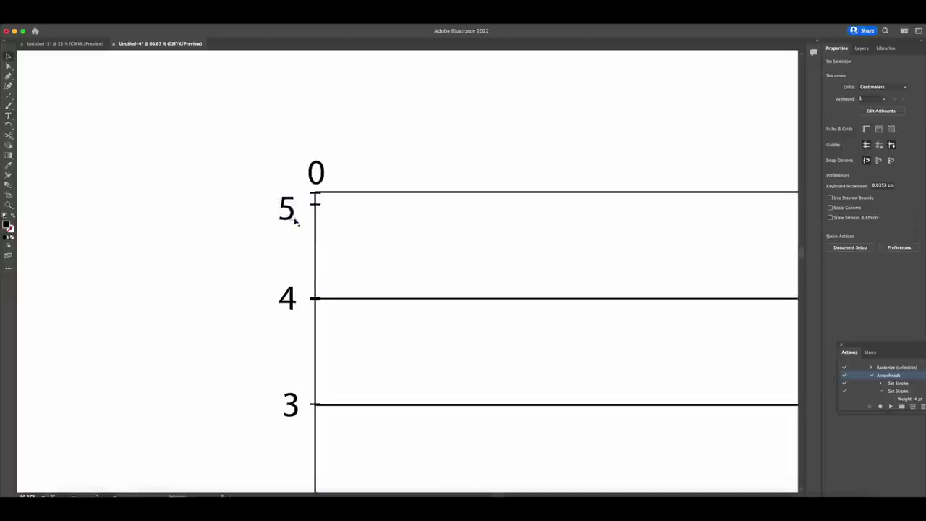
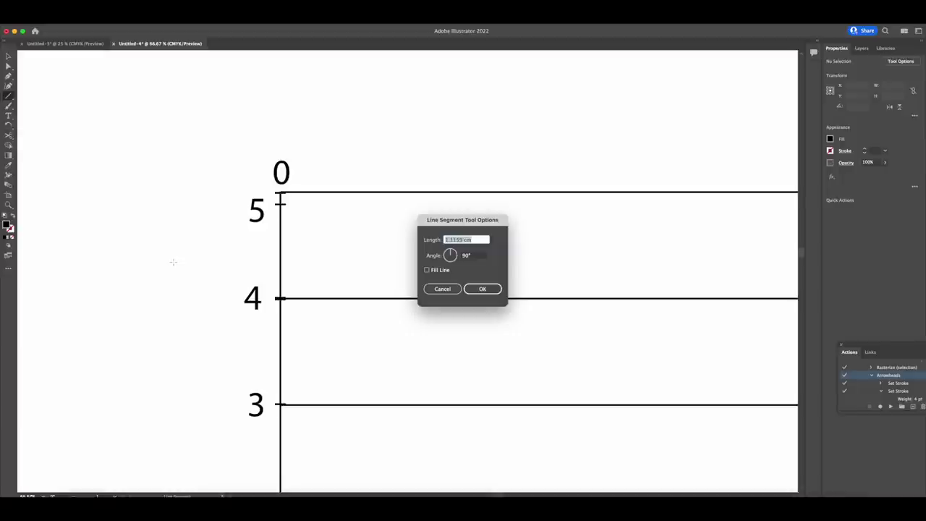
# Create a horizontal line 7.1667 cm long at 0° and set its stroke weight to 4 pt
pyautogui.write('1667')
pyautogui.click(475, 257)
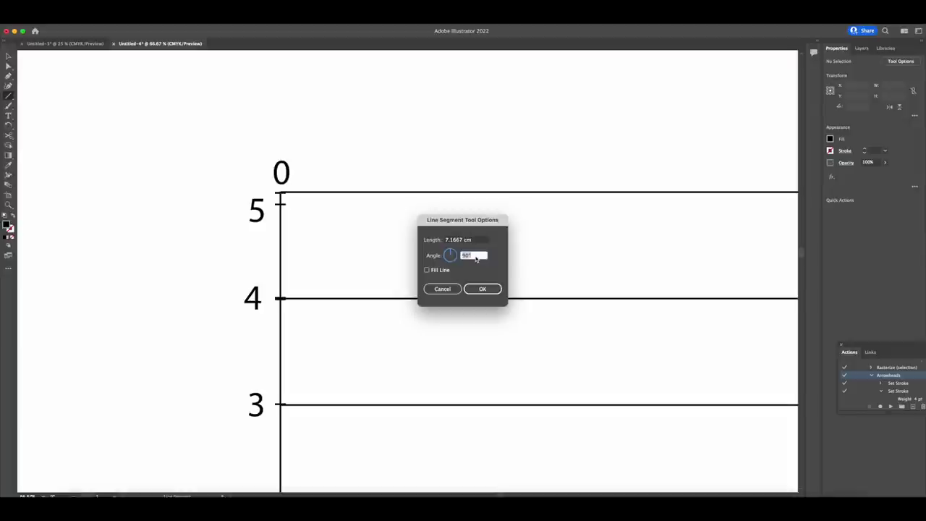
pyautogui.click(479, 289)
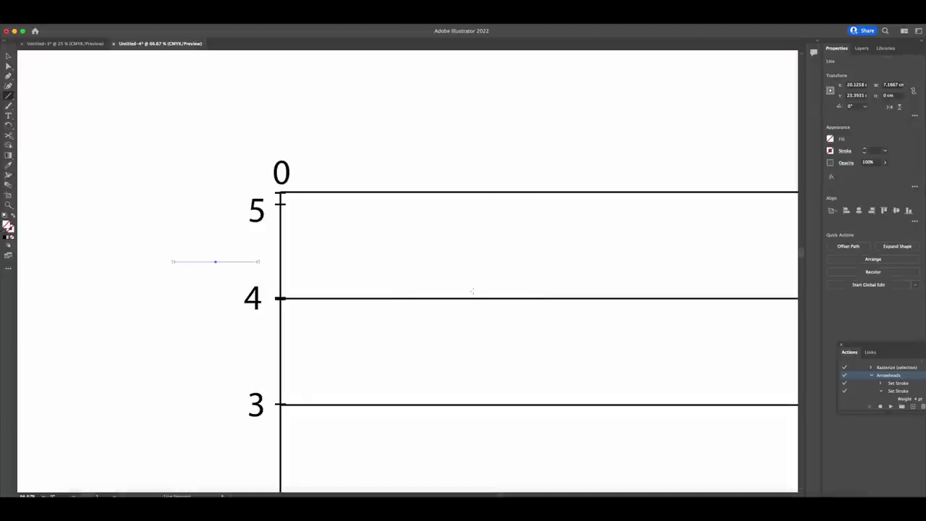
pyautogui.click(864, 149)
pyautogui.click(864, 149)
pyautogui.click(864, 149)
pyautogui.click(864, 149)
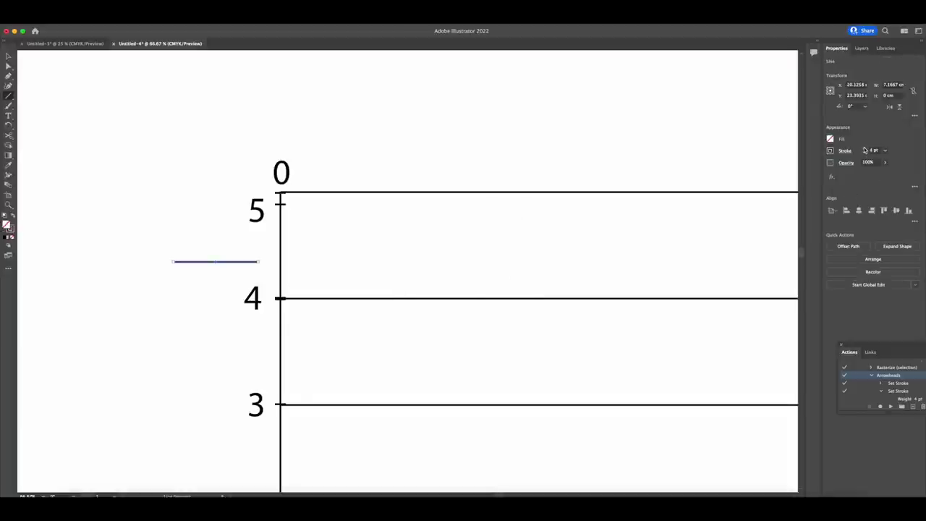
# Run the Arrowheads action on the 7.1667 cm line and place it along the block's upper line, starting at point 0
pyautogui.click(891, 408)
pyautogui.moveTo(186, 263); pyautogui.dragTo(292, 196)
pyautogui.click(351, 254)
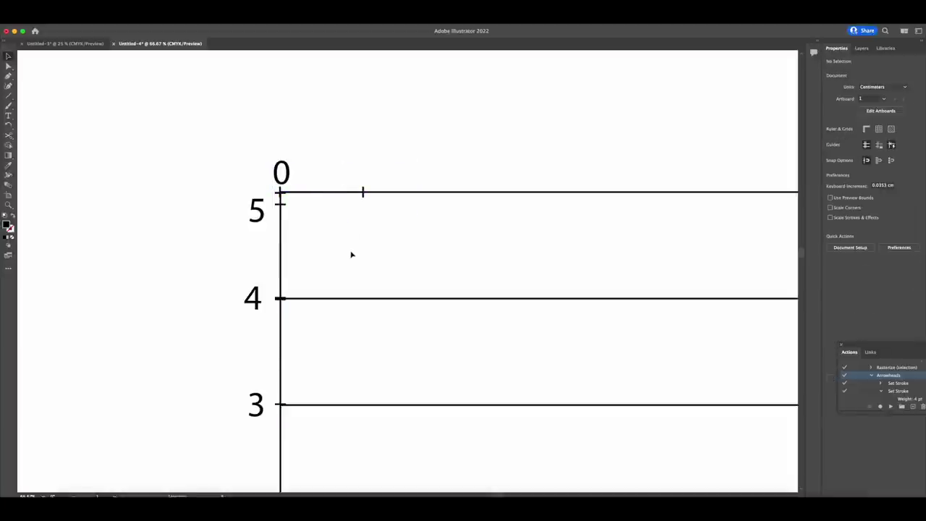
# Add the label 6 and position it directly below the tick at the end of the 7.1667 cm line
pyautogui.press('t')
pyautogui.moveTo(356, 207); pyautogui.dragTo(384, 247)
pyautogui.write('6')
pyautogui.press('Escape')
pyautogui.moveTo(370, 238); pyautogui.dragTo(364, 240)
pyautogui.click(426, 243)
# Draw a vertical line about 4.8 cm long upward from point 6 with a 4 pt stroke
pyautogui.scroll(-1, 427, 243)
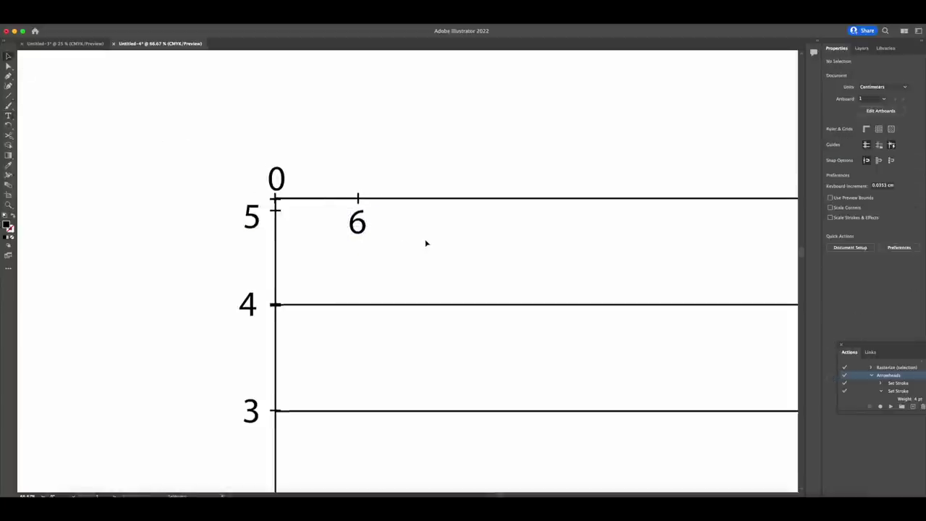
pyautogui.press('\\')
pyautogui.moveTo(359, 184); pyautogui.dragTo(358, 128)
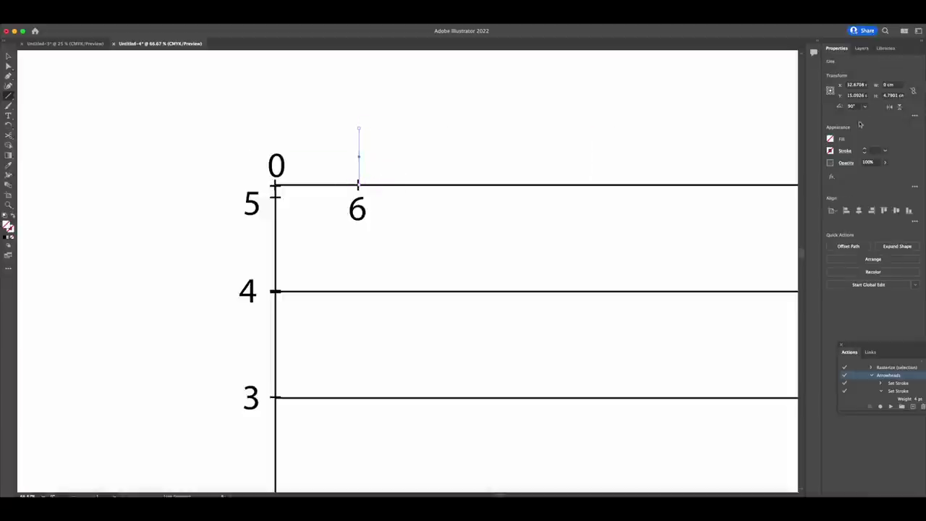
pyautogui.click(865, 148)
pyautogui.click(866, 148)
pyautogui.click(865, 148)
pyautogui.click(866, 149)
pyautogui.click(8, 56)
pyautogui.rightClick(128, 118)
pyautogui.click(91, 115)
pyautogui.click(123, 128)
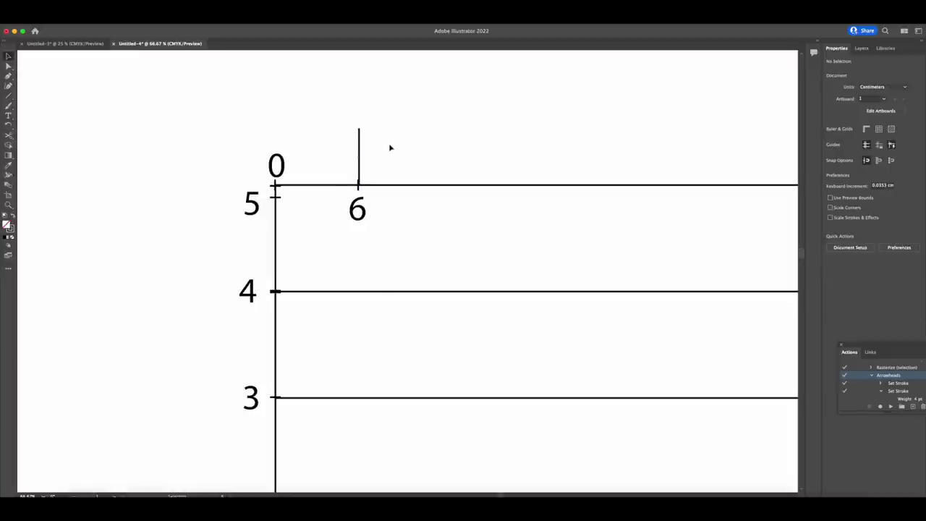
# Create a 1.3 cm vertical line with tick ends and place it rising from point 6
pyautogui.click(8, 95)
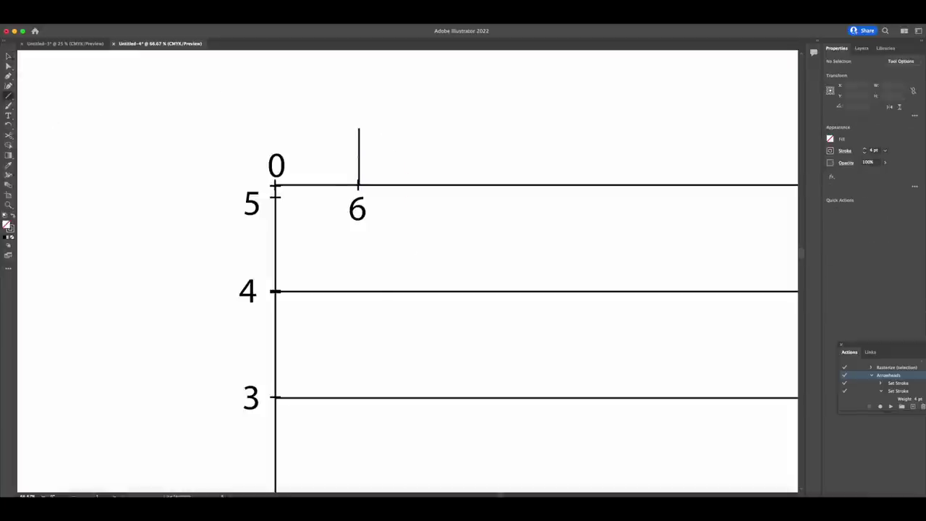
pyautogui.click(414, 250)
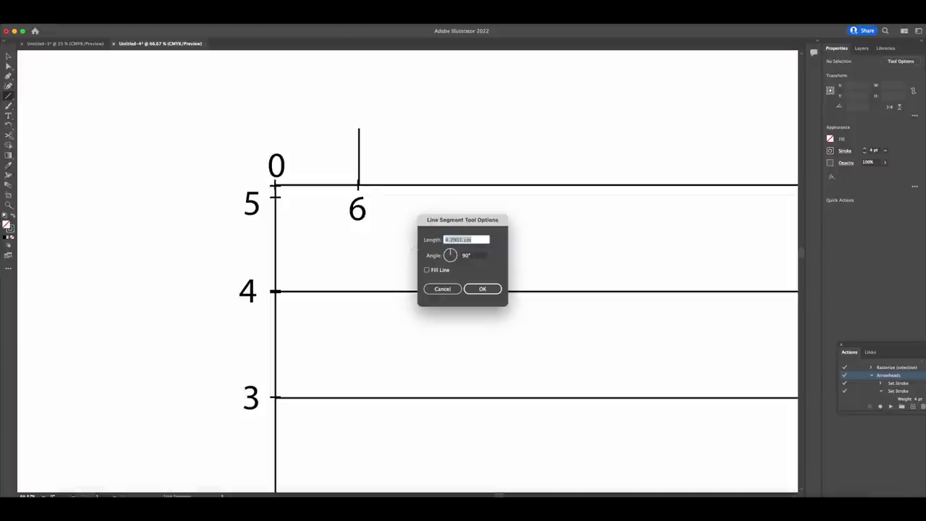
pyautogui.write('1.3')
pyautogui.click(482, 289)
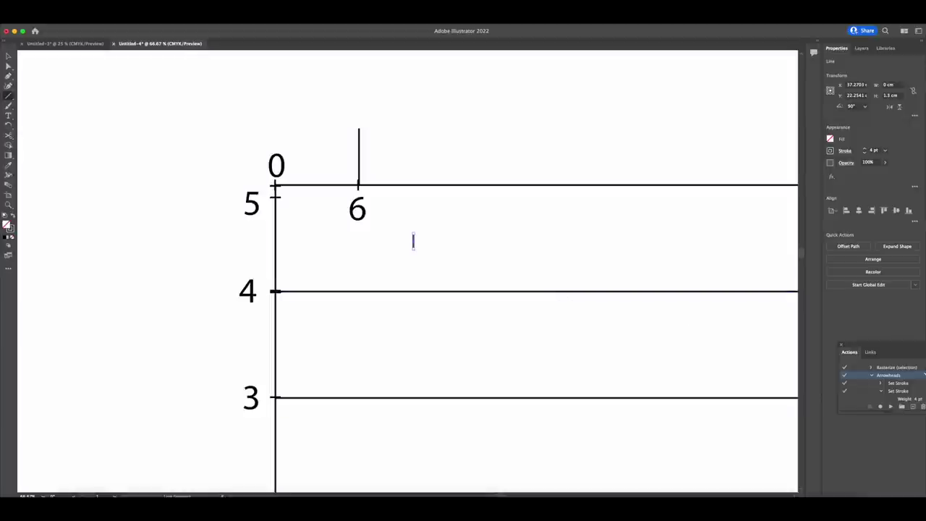
pyautogui.press('v')
pyautogui.click(456, 255)
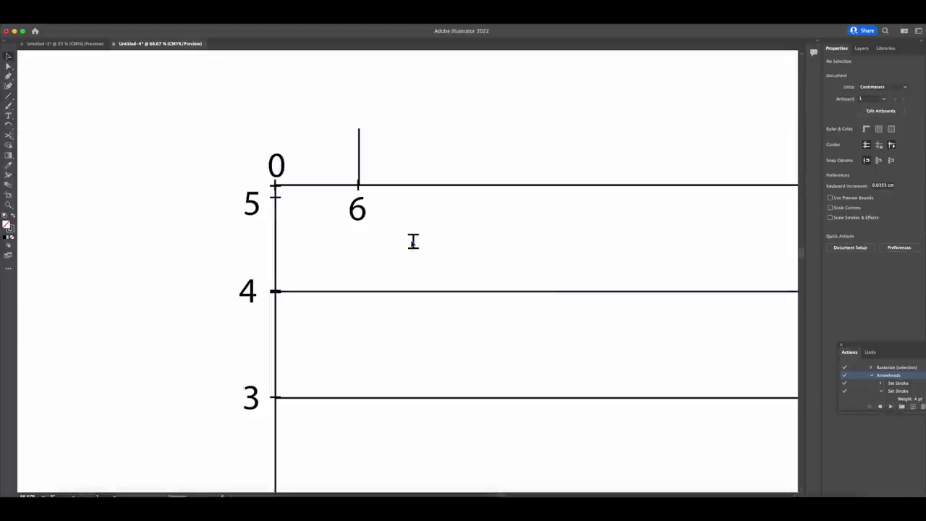
pyautogui.moveTo(413, 241); pyautogui.dragTo(369, 217)
# Add the label 7 and move it beside the tick above point 6
pyautogui.scroll(2, 359, 181)
pyautogui.press('t')
pyautogui.write('7')
pyautogui.click(7, 55)
pyautogui.click(445, 158)
pyautogui.moveTo(353, 192); pyautogui.dragTo(383, 216)
pyautogui.click(427, 200)
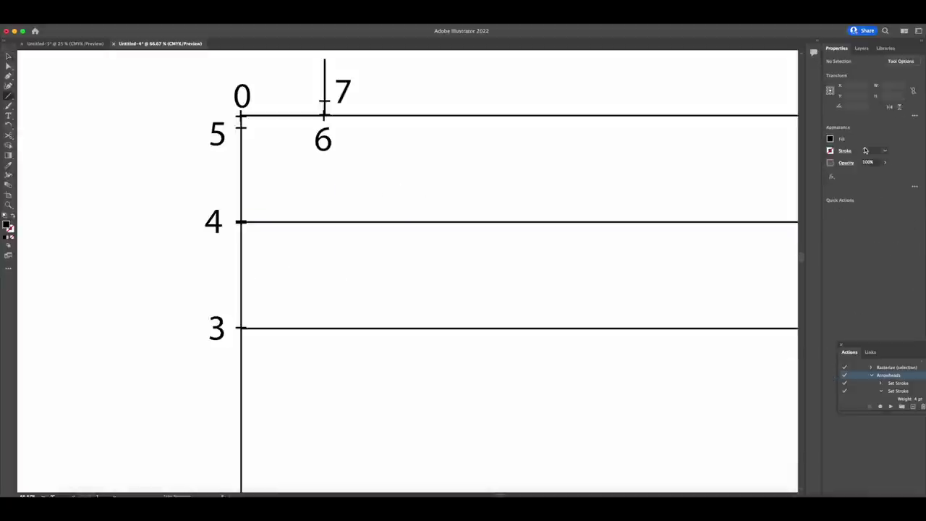
# Create a 14.7 cm line at 0° with a 4 pt stroke in the space below the line through point 3
pyautogui.click(865, 148)
pyautogui.click(865, 148)
pyautogui.click(310, 339)
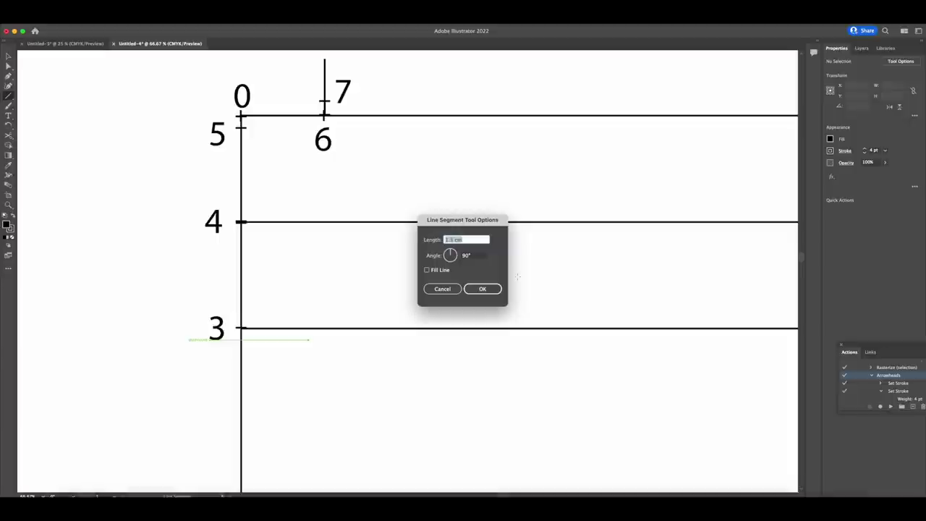
pyautogui.write('14.7')
pyautogui.click(467, 256)
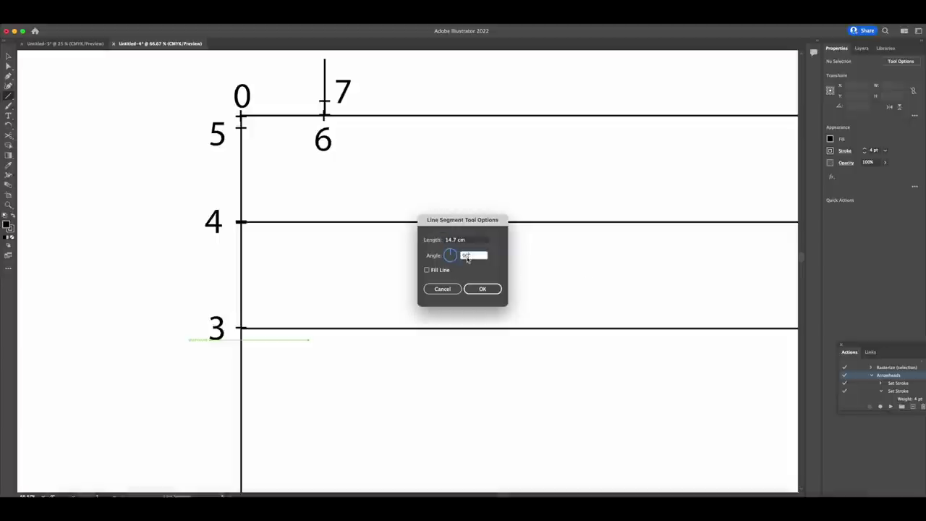
pyautogui.write('0')
pyautogui.press('Return')
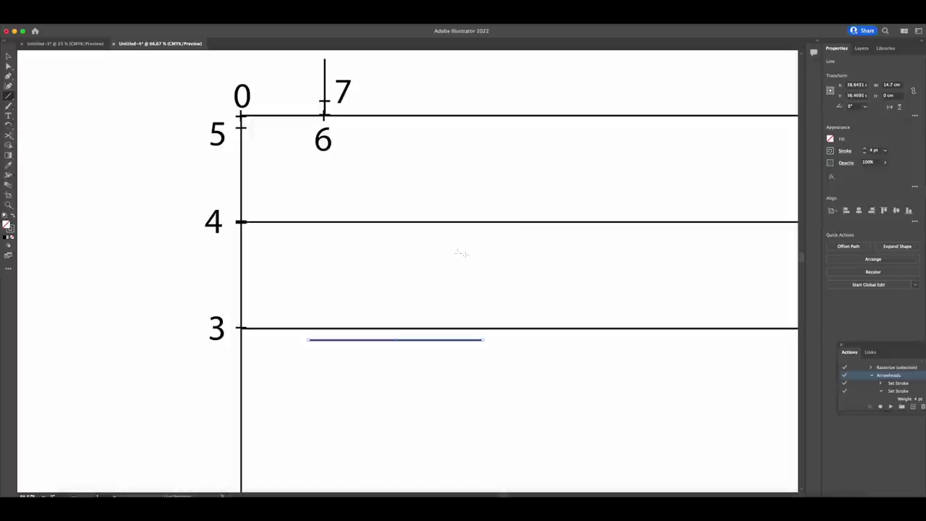
# Apply the Arrowheads action to the 14.7 cm line and place it along the horizontal line starting at point 3
pyautogui.click(891, 406)
pyautogui.click(8, 55)
pyautogui.click(354, 390)
pyautogui.moveTo(342, 344); pyautogui.dragTo(271, 330)
pyautogui.click(335, 358)
# Draw a vertical line about 18 cm long from the 14.7 cm tick up to the horizontal line through point 0
pyautogui.hscroll(3, 335, 358)
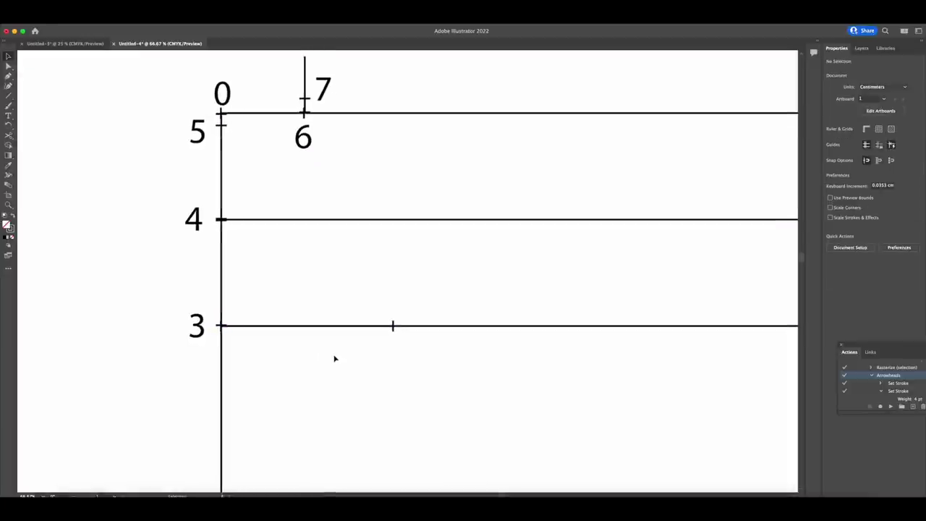
pyautogui.click(8, 95)
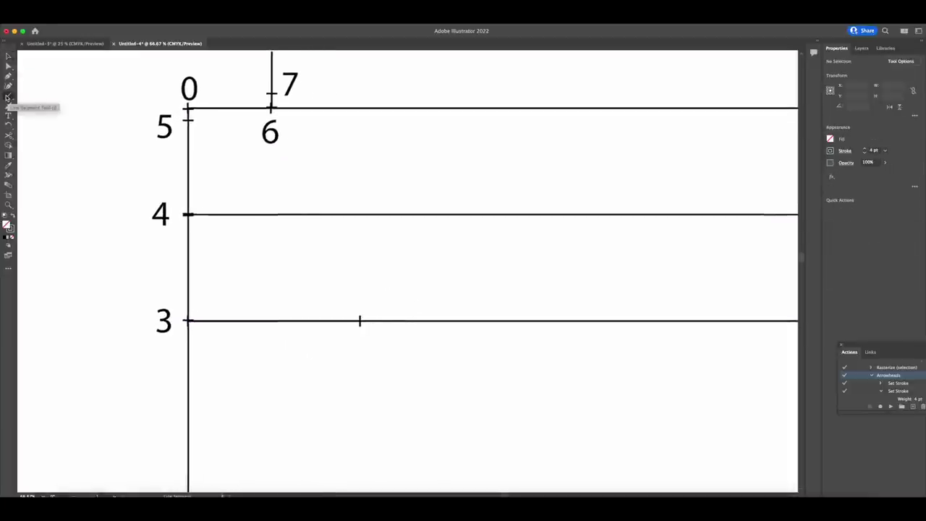
pyautogui.scroll(3, 364, 384)
pyautogui.moveTo(363, 383); pyautogui.dragTo(363, 170)
# Add the labels 8, 9 and 10 near where the vertical line meets the lines through points 3, 4 and 0
pyautogui.click(8, 116)
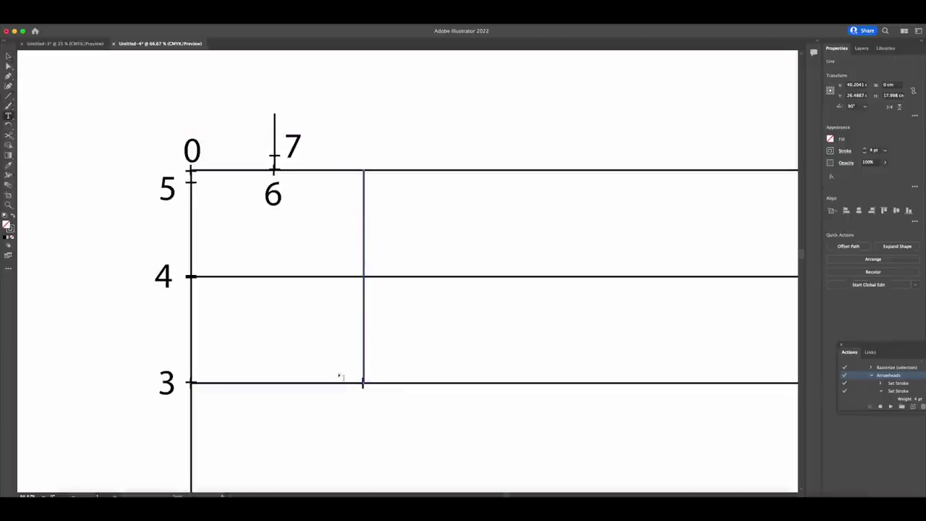
pyautogui.moveTo(341, 363); pyautogui.dragTo(367, 396)
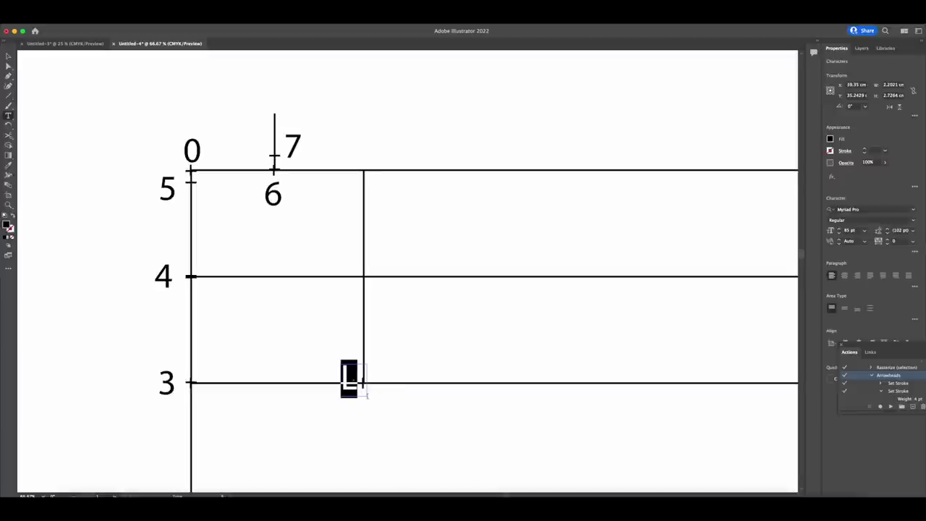
pyautogui.write('8')
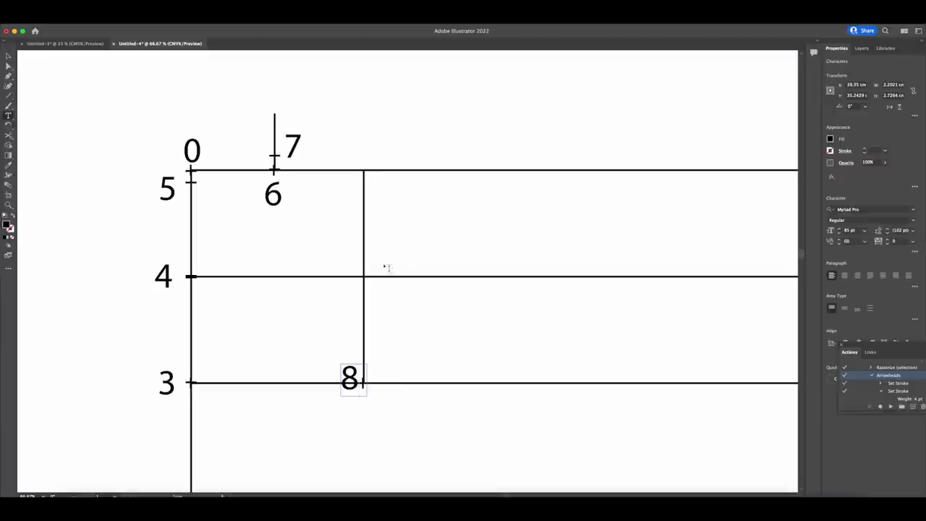
pyautogui.moveTo(373, 252); pyautogui.dragTo(402, 290)
pyautogui.write('9')
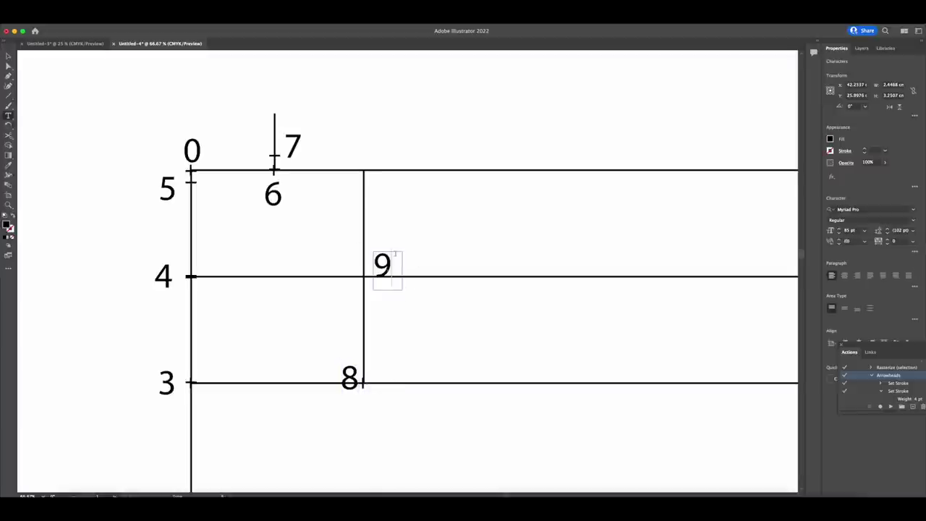
pyautogui.scroll(-1, 368, 156)
pyautogui.moveTo(357, 122); pyautogui.dragTo(415, 187)
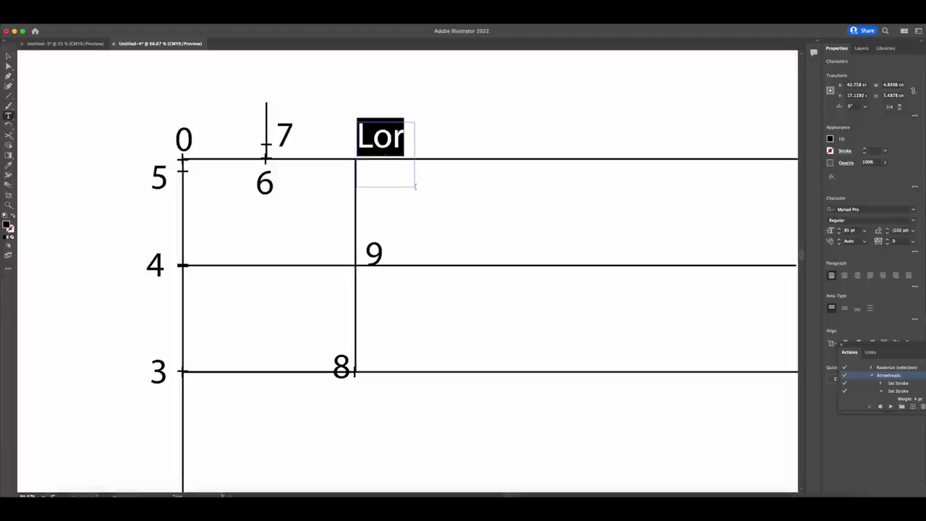
pyautogui.write('10')
pyautogui.scroll(-1, 37, 195)
# Move the labels 10, 9 and 8 just below their horizontal lines, to the right of the vertical line
pyautogui.click(8, 57)
pyautogui.moveTo(378, 123); pyautogui.dragTo(378, 165)
pyautogui.moveTo(383, 241); pyautogui.dragTo(379, 271)
pyautogui.moveTo(346, 355); pyautogui.dragTo(369, 375)
pyautogui.click(387, 312)
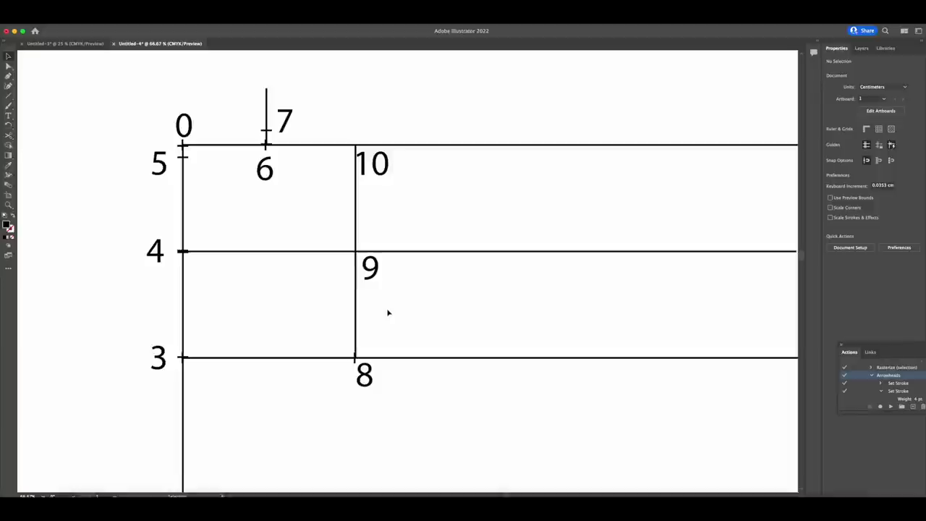
# Create a 1 cm line at 0° with a visible stroke in the space above the top line, near point 10
pyautogui.scroll(1, 389, 312)
pyautogui.press('\\')
pyautogui.click(391, 145)
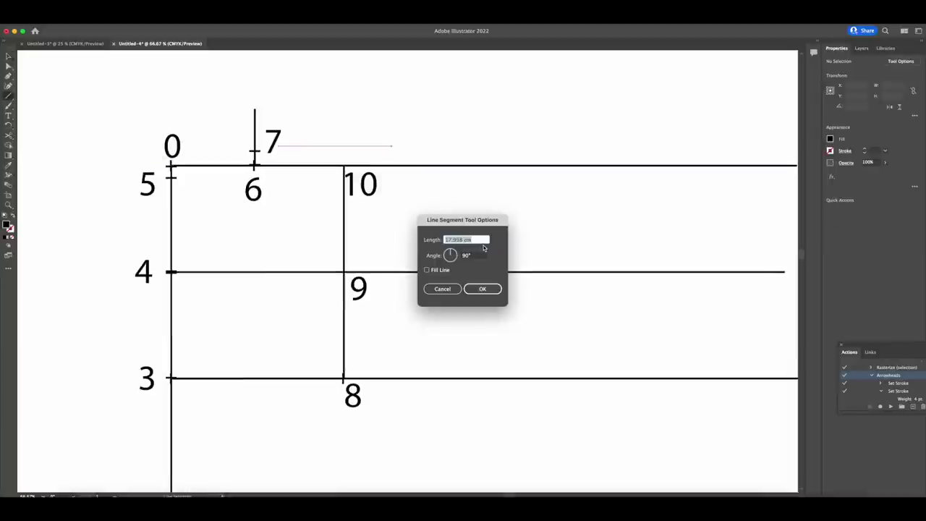
pyautogui.write('1')
pyautogui.press('Tab')
pyautogui.write('0')
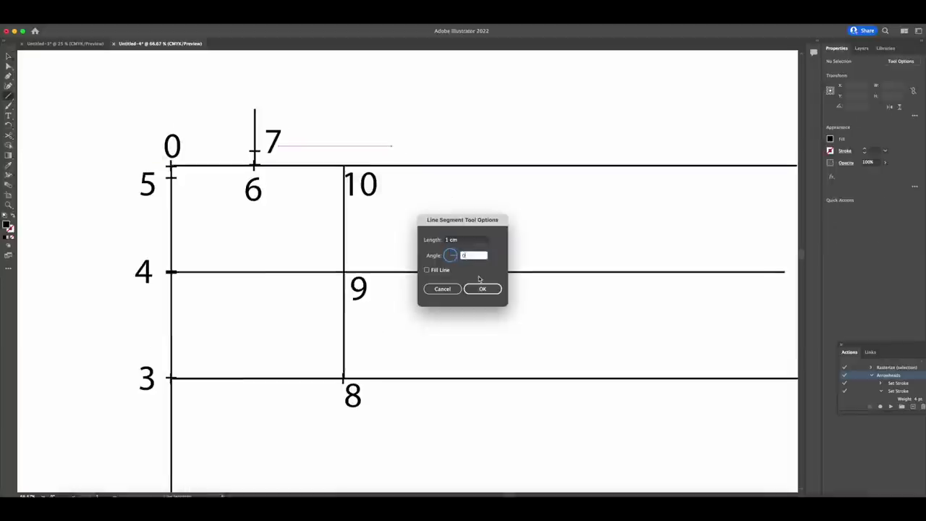
pyautogui.click(481, 289)
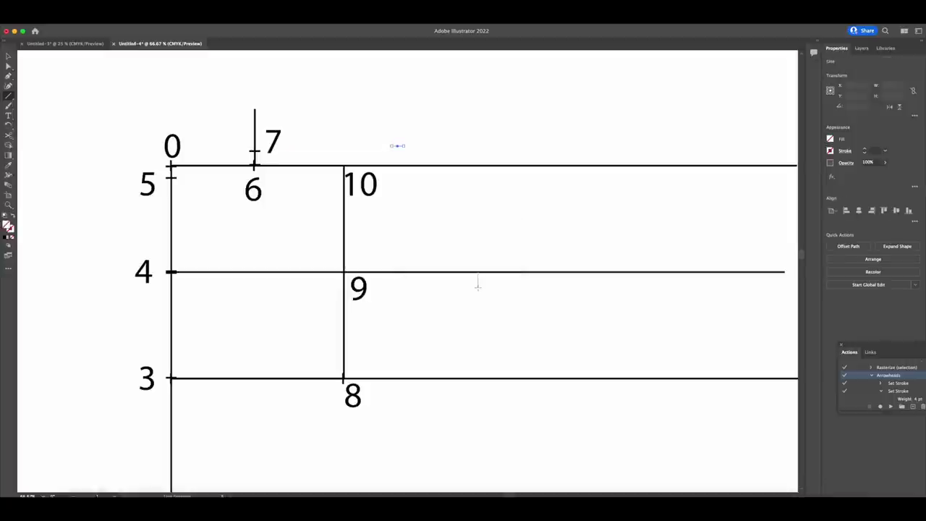
pyautogui.click(865, 149)
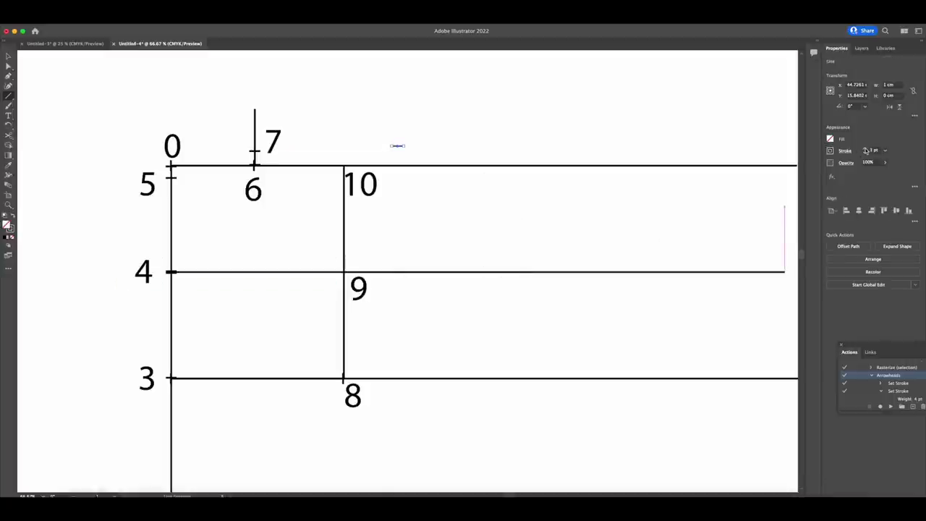
# Apply the Arrowheads action to the 1 cm line and place it on the top line starting at point 10
pyautogui.click(891, 406)
pyautogui.click(10, 55)
pyautogui.click(404, 152)
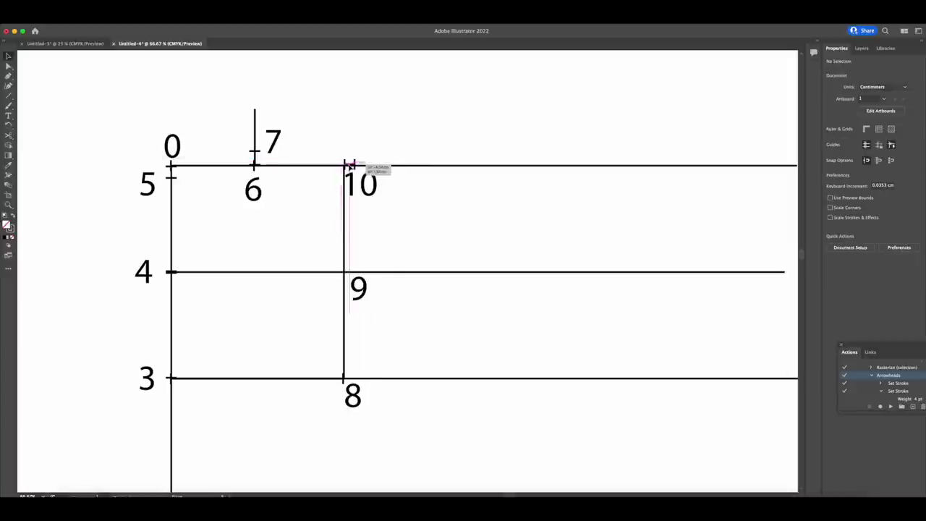
pyautogui.moveTo(348, 166); pyautogui.dragTo(345, 166)
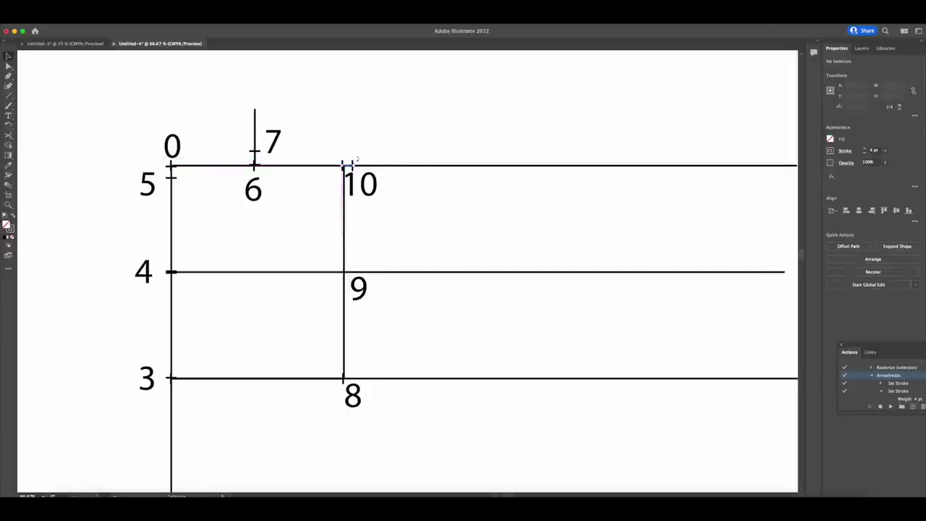
# Add the label 11 and position it just above the tick 1 cm to the right of point 10
pyautogui.press('t')
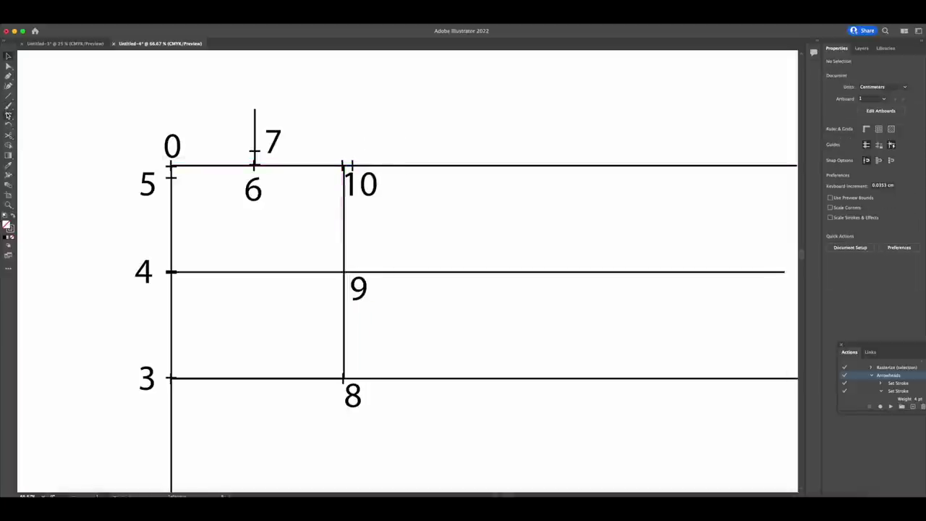
pyautogui.moveTo(341, 115); pyautogui.dragTo(384, 153)
pyautogui.write('11')
pyautogui.click(8, 56)
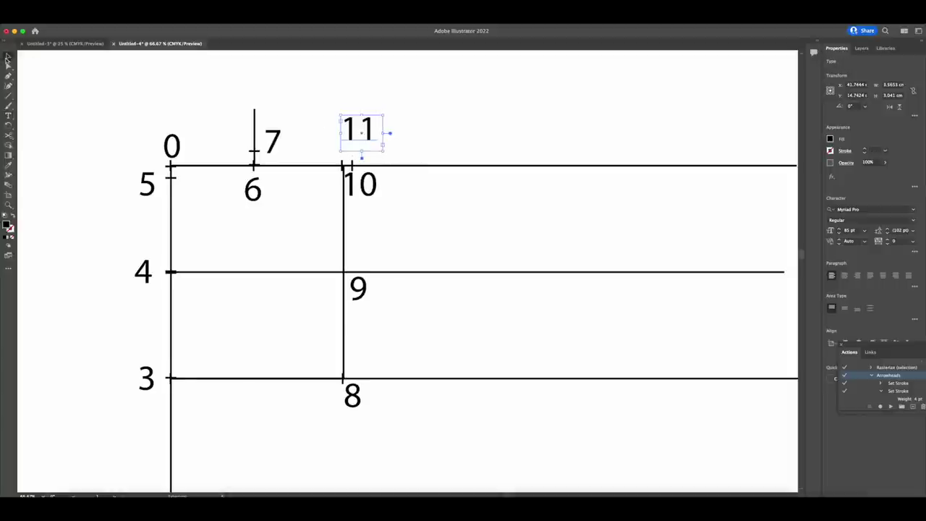
pyautogui.click(474, 115)
pyautogui.moveTo(367, 133); pyautogui.dragTo(372, 147)
pyautogui.click(417, 140)
# Create a 19 cm horizontal line with a 4 pt stroke in the space below the line through point 3
pyautogui.scroll(-2, 417, 141)
pyautogui.hscroll(-2, 417, 141)
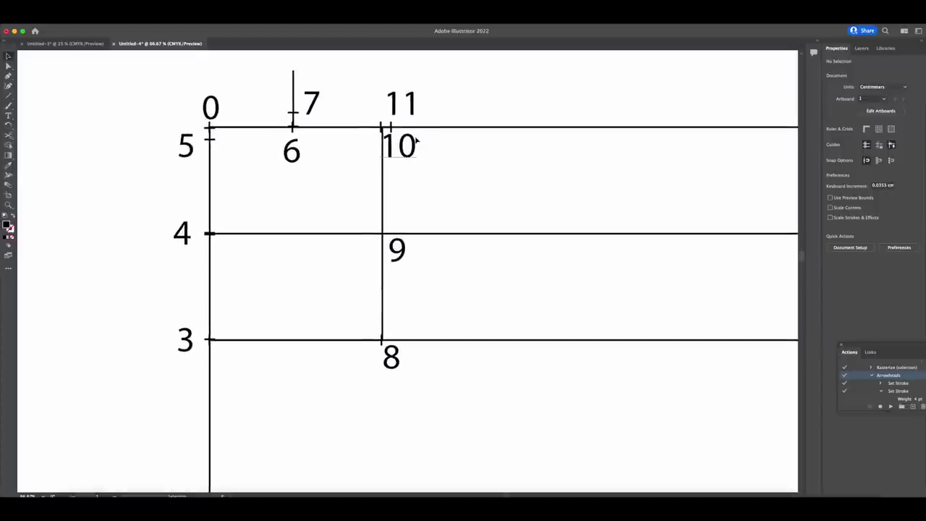
pyautogui.scroll(-2, 307, 135)
pyautogui.press('\\')
pyautogui.click(314, 370)
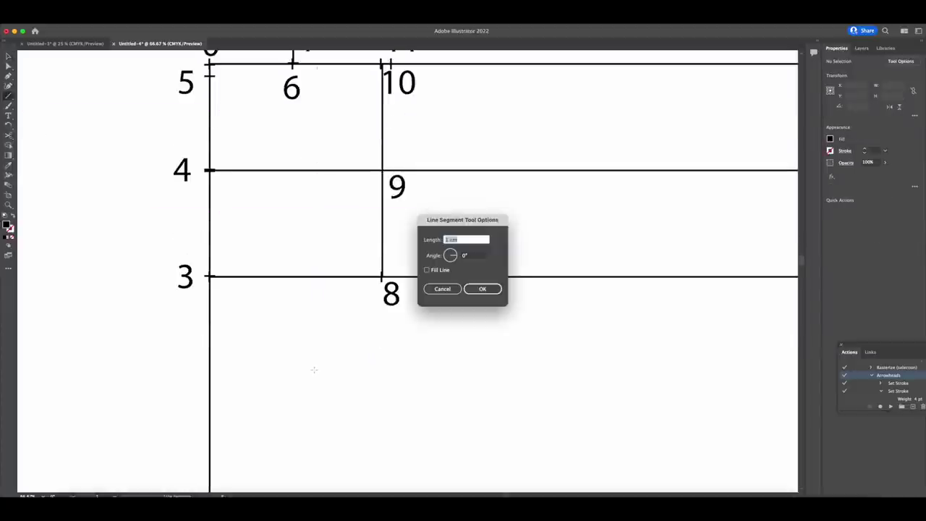
pyautogui.write('19')
pyautogui.press('Return')
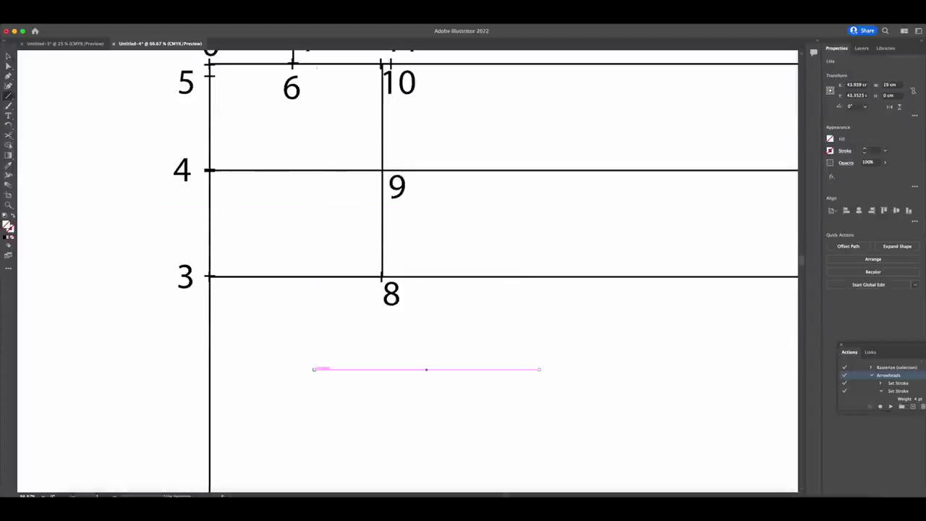
pyautogui.click(864, 149)
pyautogui.click(864, 148)
pyautogui.click(864, 149)
pyautogui.click(864, 148)
# Apply the Arrowheads action to the 19 cm line and place it along the horizontal line starting at point 3
pyautogui.click(7, 57)
pyautogui.click(333, 391)
pyautogui.click(339, 369)
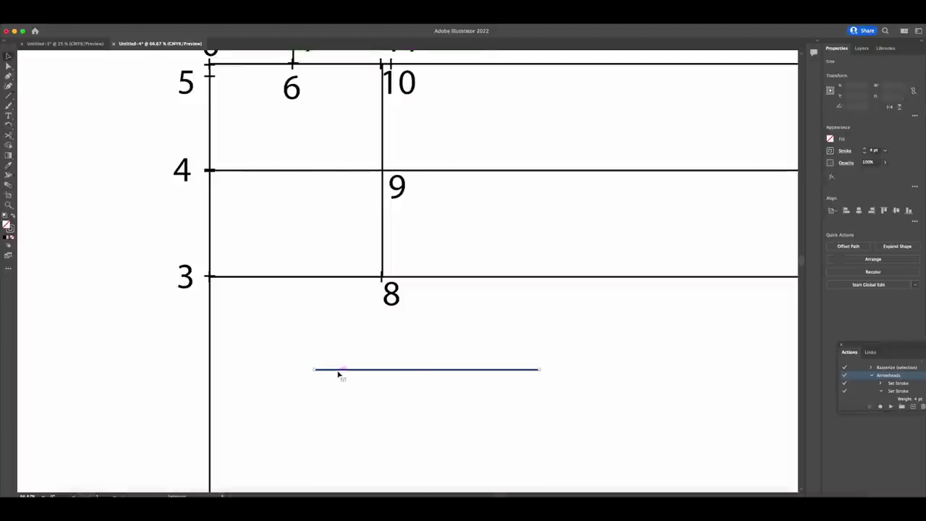
pyautogui.click(890, 406)
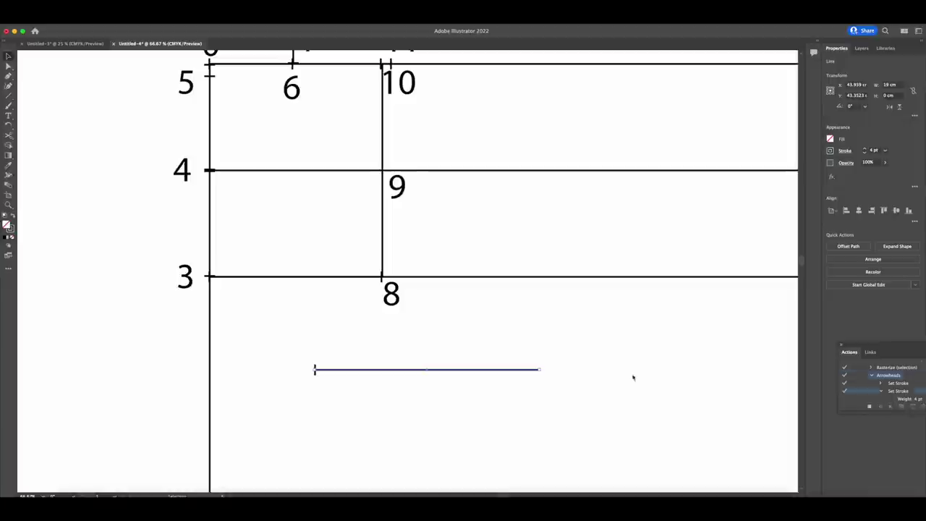
pyautogui.click(350, 358)
pyautogui.moveTo(349, 370); pyautogui.dragTo(246, 281)
pyautogui.click(137, 230)
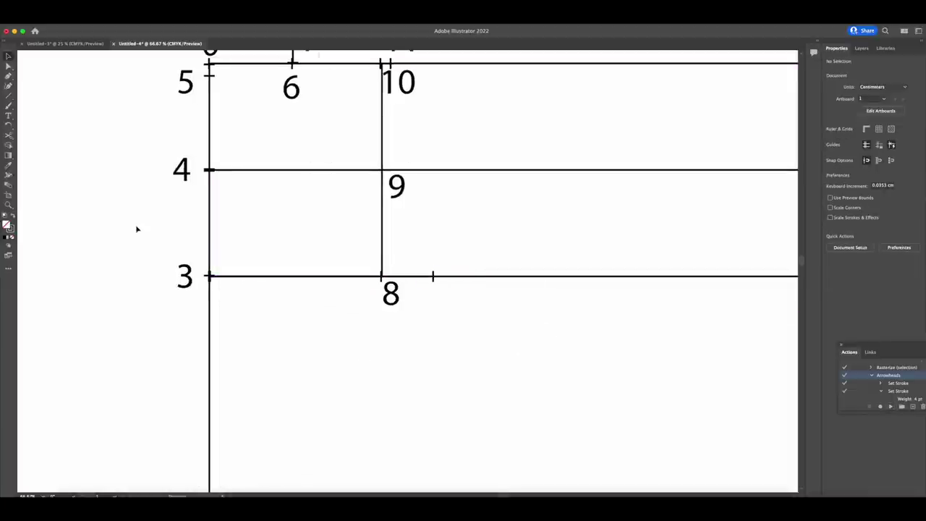
# Add the label 12 and position it above the tick at the end of the 19 cm line
pyautogui.click(8, 116)
pyautogui.moveTo(423, 242); pyautogui.dragTo(468, 275)
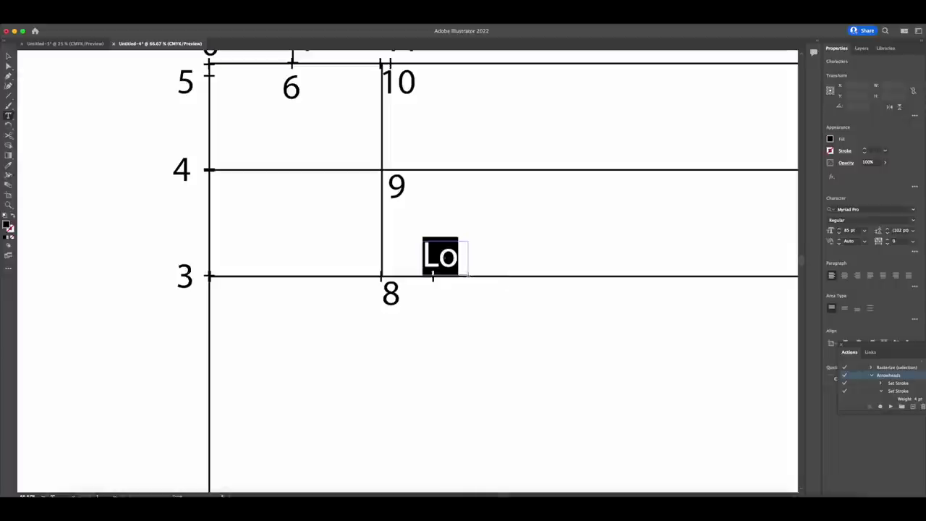
pyautogui.write('12')
pyautogui.click(8, 57)
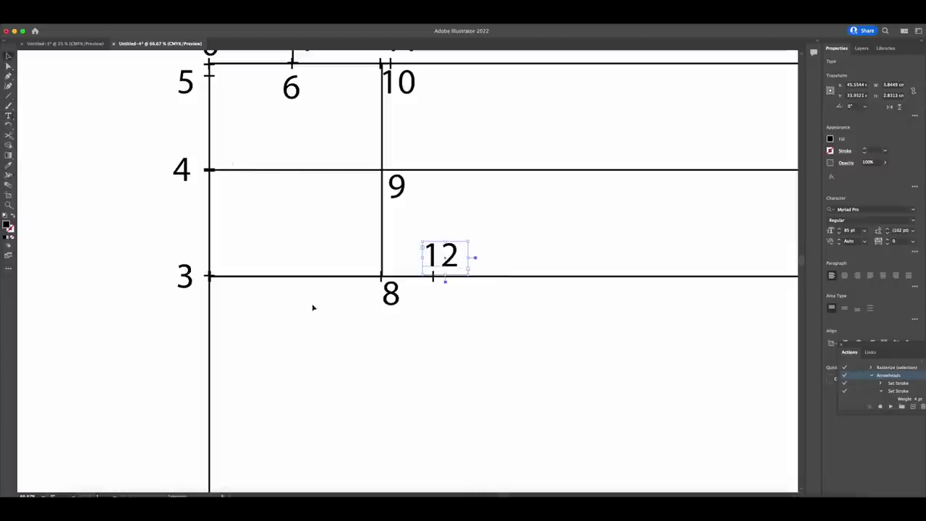
pyautogui.click(476, 346)
pyautogui.moveTo(449, 260); pyautogui.dragTo(462, 262)
pyautogui.click(412, 354)
# Draw a vertical line about 44.7 cm long from point 12 down to the horizontal line through point 2
pyautogui.scroll(-1, 411, 355)
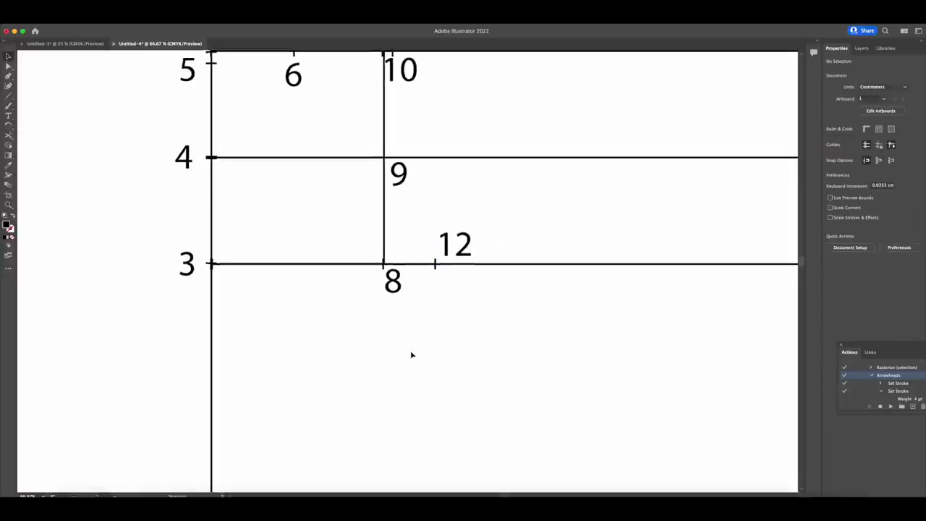
pyautogui.scroll(-5, 411, 354)
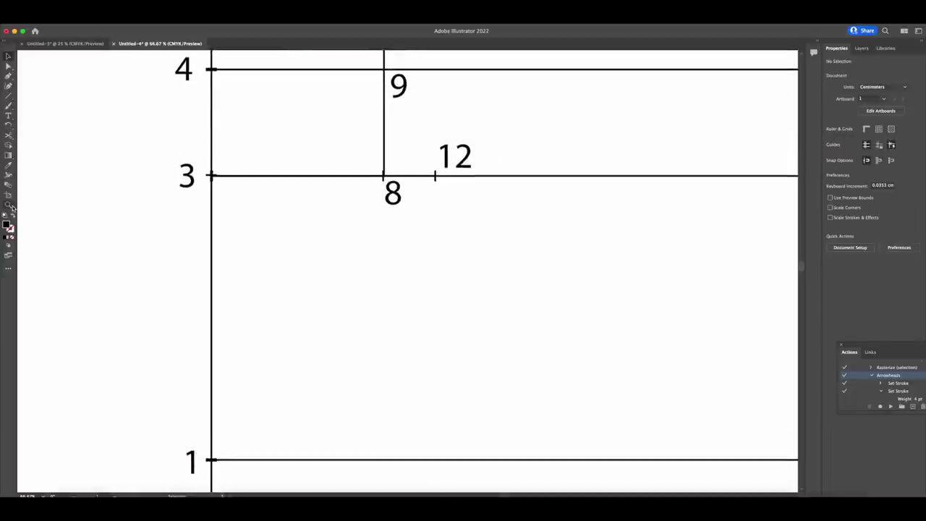
pyautogui.press('super+minus')
pyautogui.press('super+minus')
pyautogui.press('super+minus')
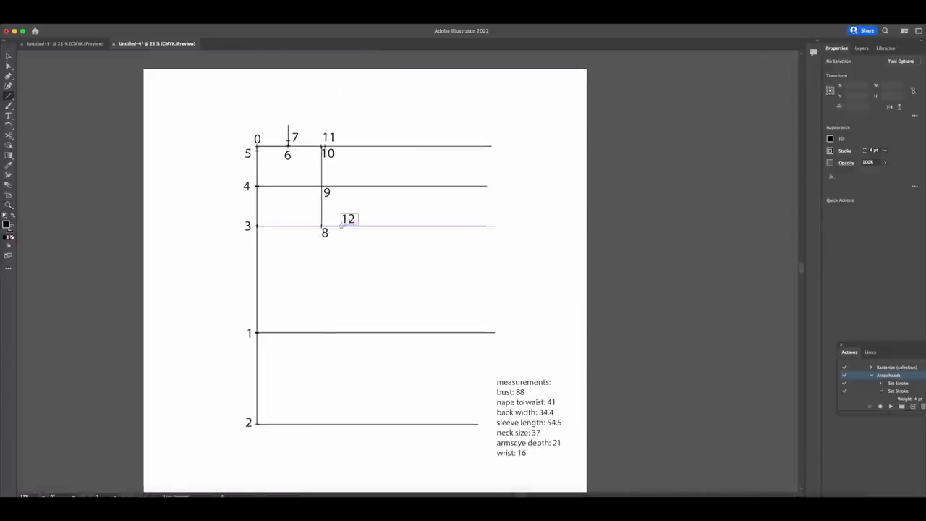
pyautogui.moveTo(341, 226); pyautogui.dragTo(341, 425)
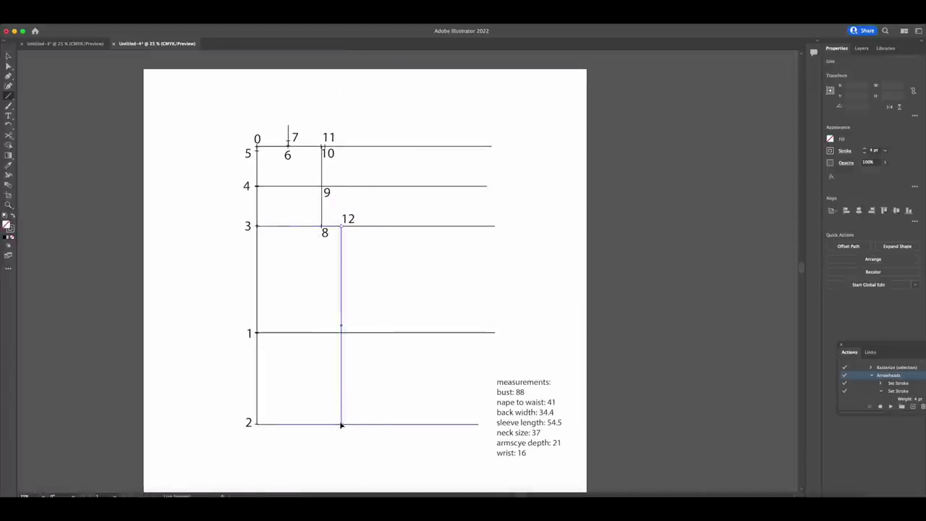
# Add the labels 13 and 14 beside the vertical line where it meets the lines through points 1 and 2
pyautogui.click(9, 116)
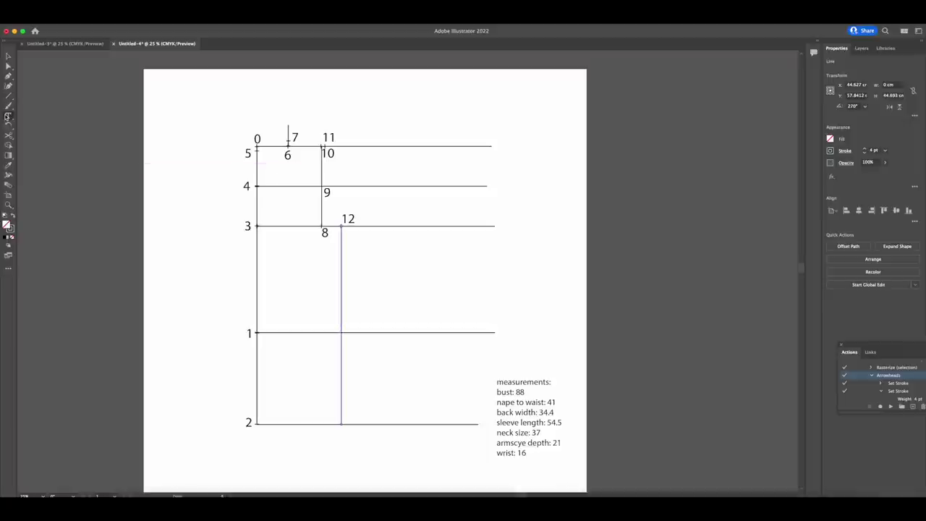
pyautogui.moveTo(350, 317); pyautogui.dragTo(374, 333)
pyautogui.write('13')
pyautogui.moveTo(351, 408); pyautogui.dragTo(377, 432)
pyautogui.write('14')
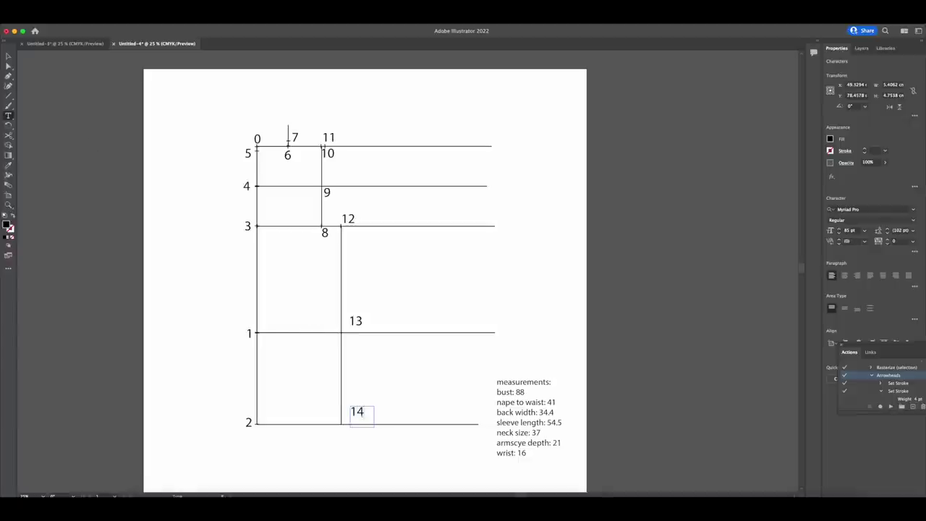
pyautogui.click(8, 55)
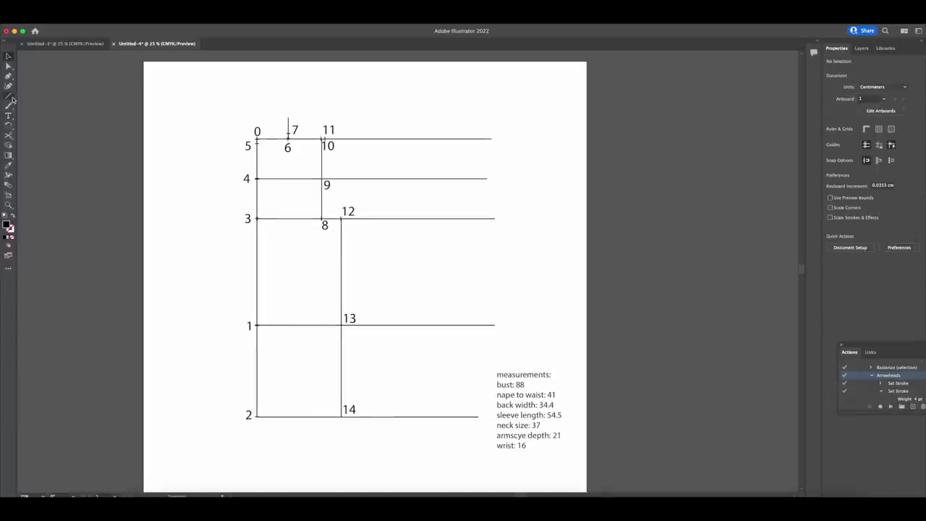
# Create a horizontal line 3 cm long at a 0° angle in the empty area below the line through point 13
pyautogui.click(8, 96)
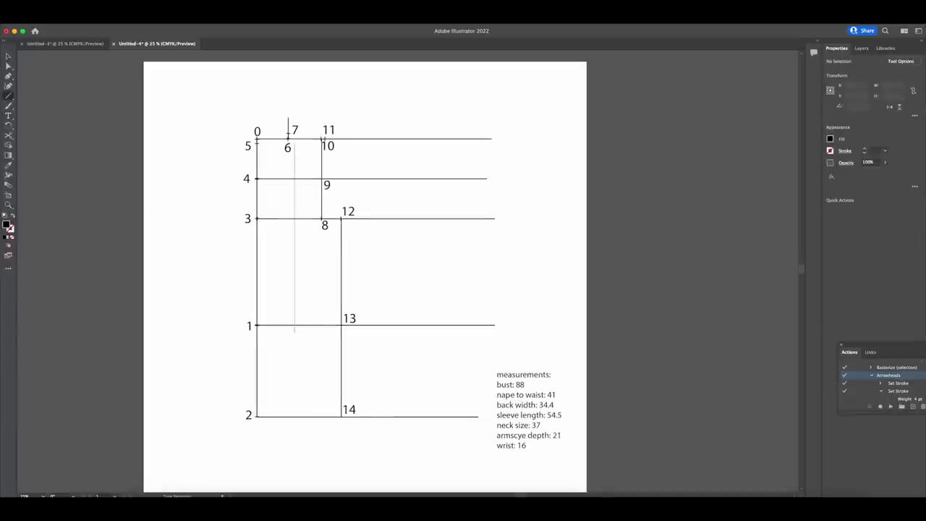
pyautogui.click(401, 369)
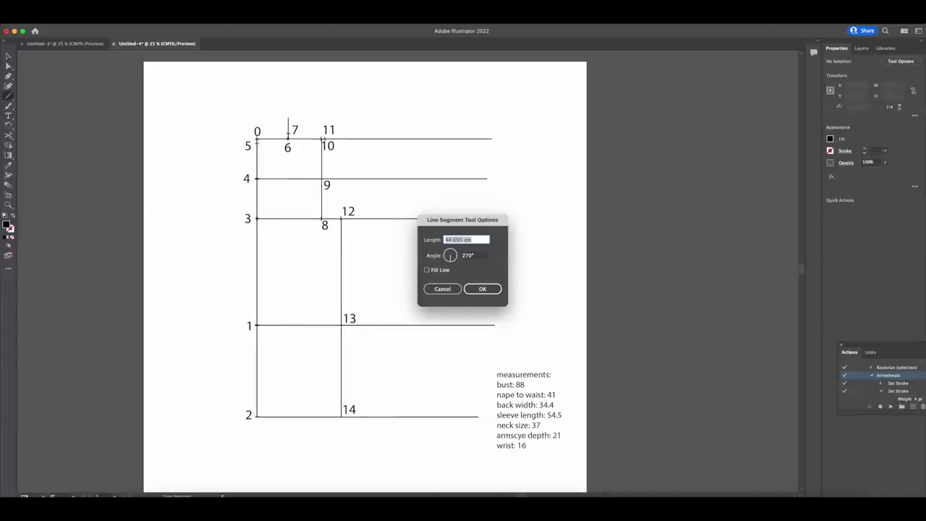
pyautogui.write('3')
pyautogui.press('Tab')
pyautogui.write('0')
pyautogui.click(483, 289)
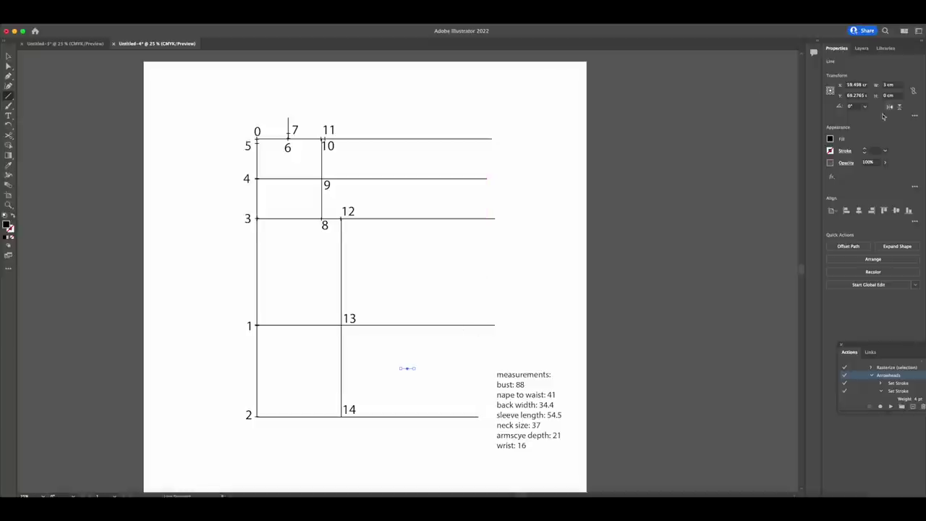
# Give the 3 cm line tick ends and place it along the line through point 1 so that it ends at point 13
pyautogui.click(866, 151)
pyautogui.click(9, 58)
pyautogui.click(395, 265)
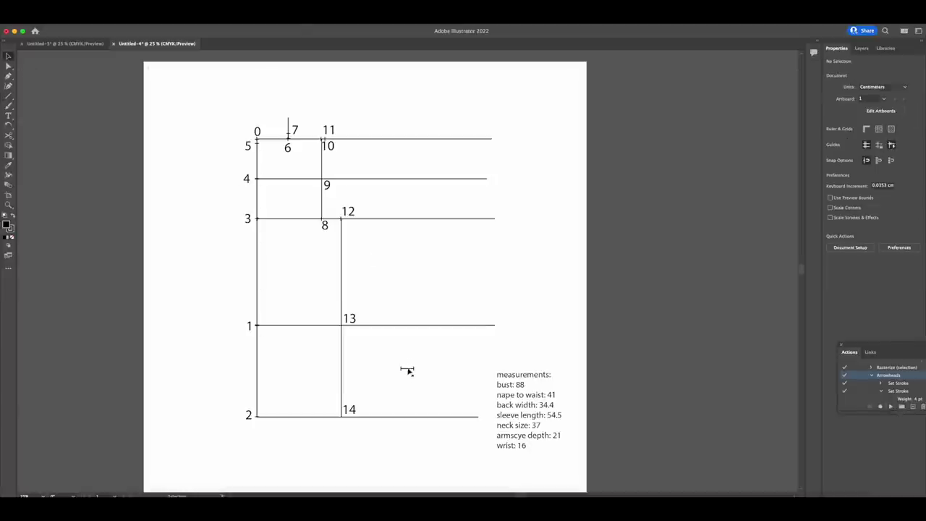
pyautogui.moveTo(410, 373); pyautogui.dragTo(340, 329)
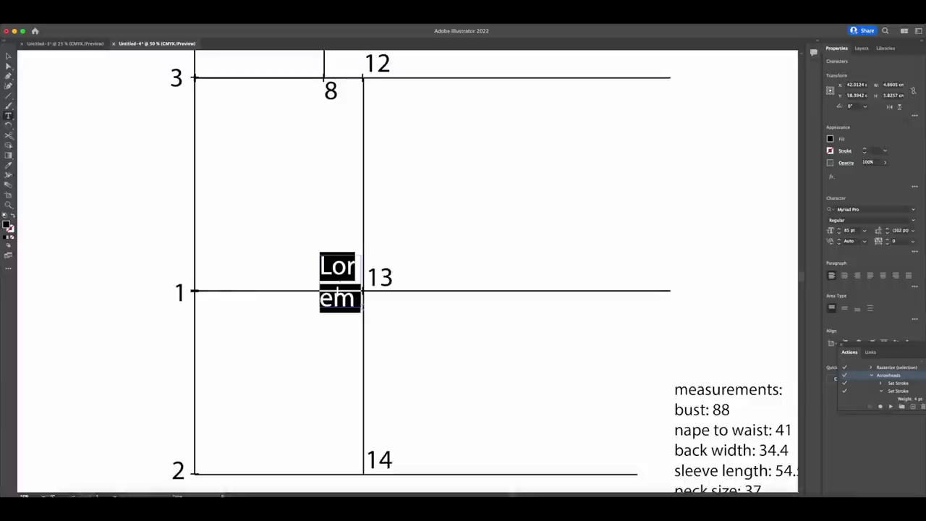
# Enter the label 15 and position it above the inner tick of the 3 cm line
pyautogui.write('15')
pyautogui.click(8, 56)
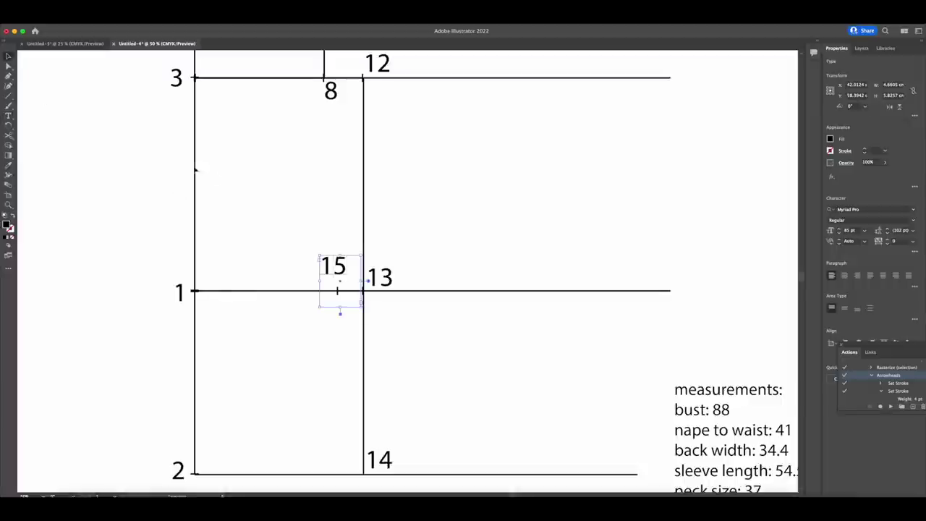
pyautogui.click(331, 230)
pyautogui.moveTo(337, 267); pyautogui.dragTo(345, 272)
pyautogui.click(406, 249)
pyautogui.press('super+minus')
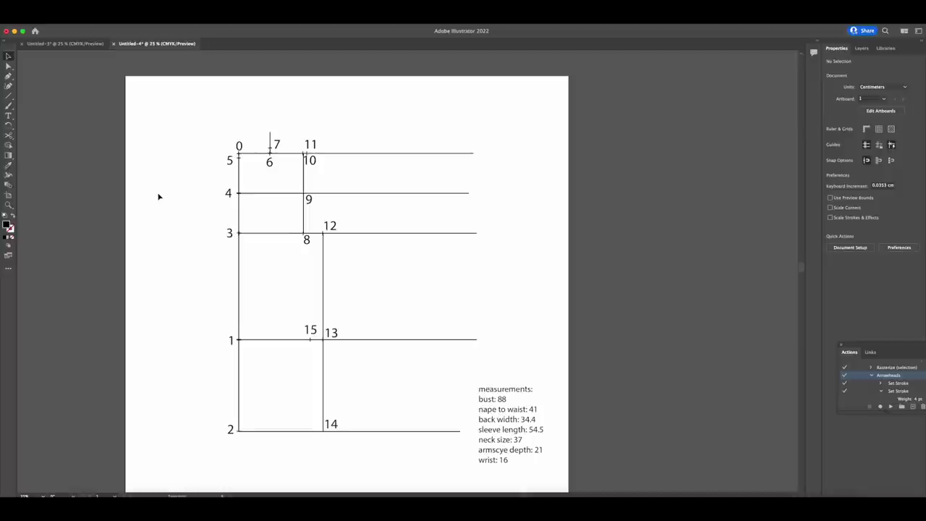
# Add a new layer with the default options above the layer that holds the draft
pyautogui.click(857, 49)
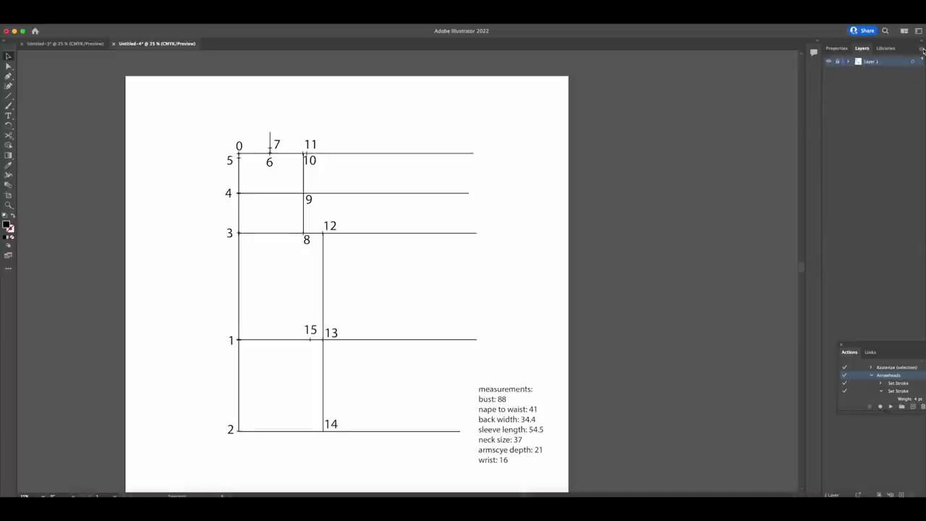
pyautogui.click(922, 49)
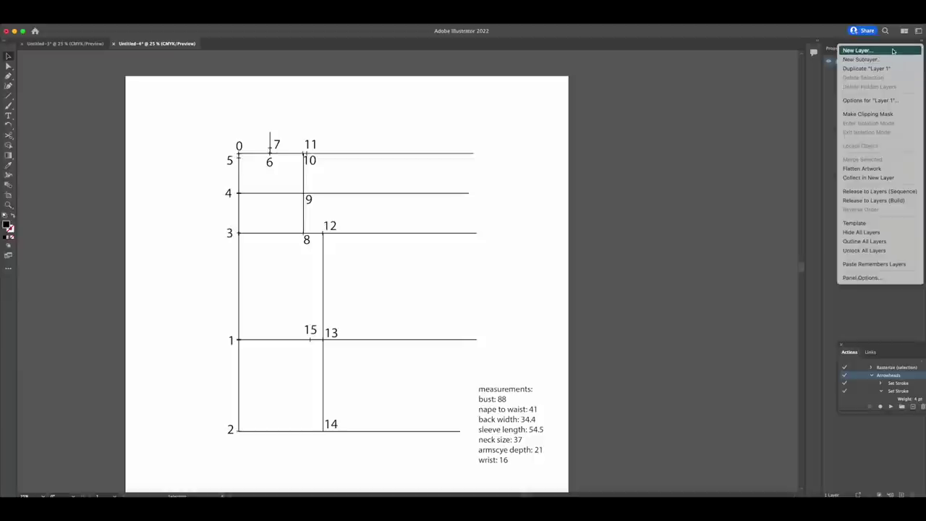
pyautogui.click(889, 54)
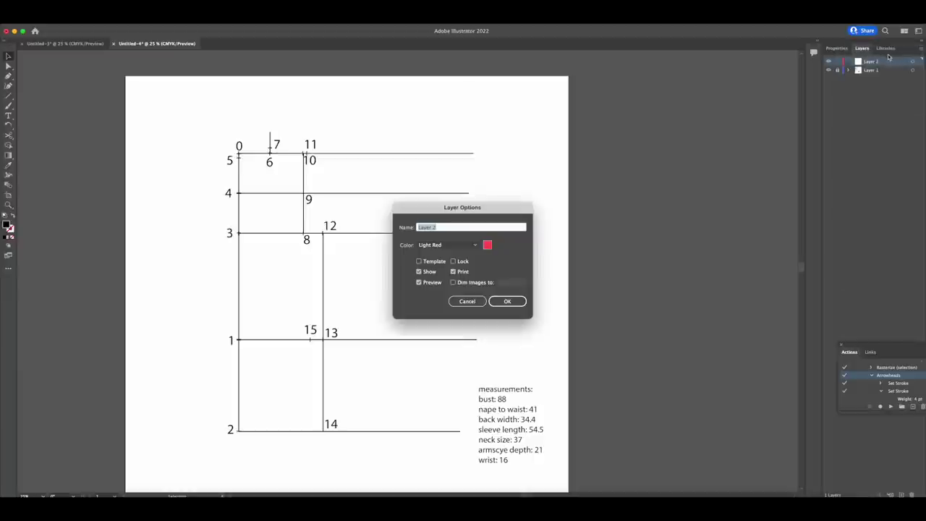
pyautogui.click(514, 302)
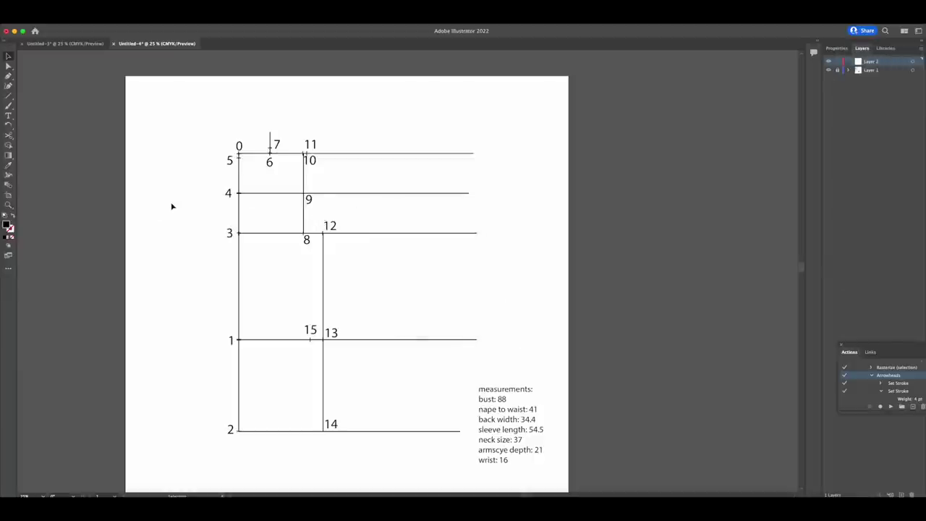
# Start a 4 pt unfilled Pen tool path at point 5 and curve it up to point 7 as the back neckline
pyautogui.press('z')
pyautogui.click(288, 188)
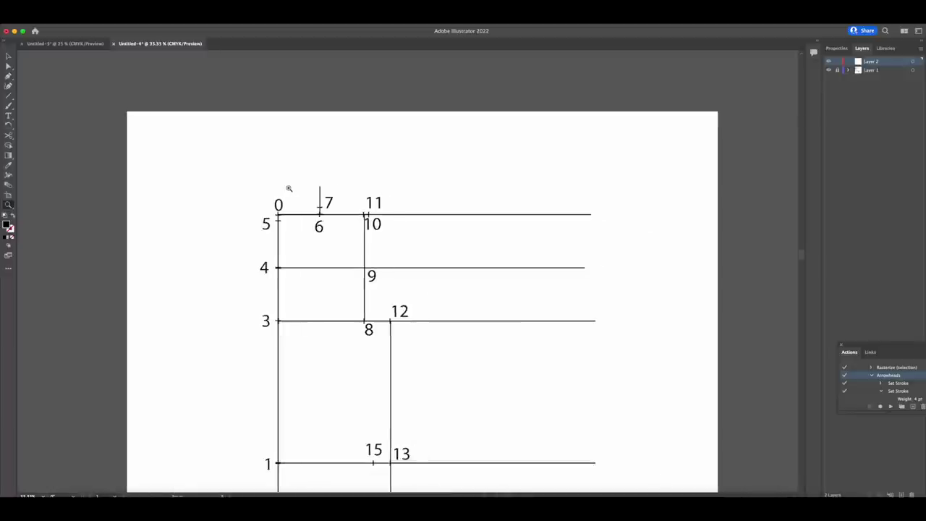
pyautogui.hscroll(1, 289, 188)
pyautogui.click(10, 76)
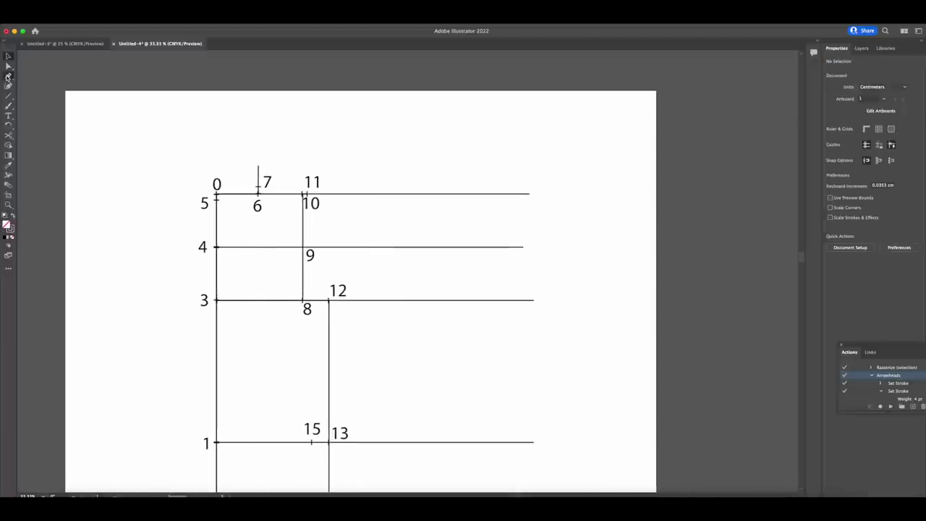
pyautogui.click(9, 76)
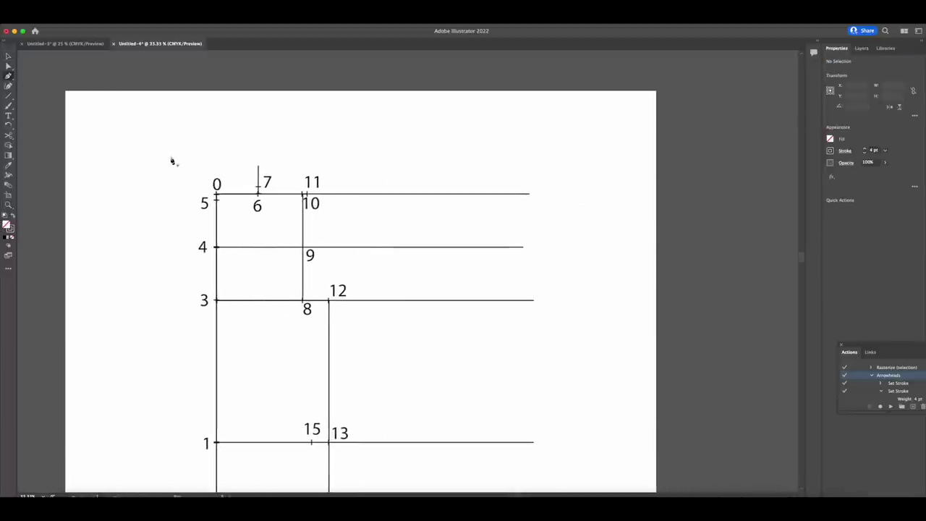
pyautogui.click(218, 201)
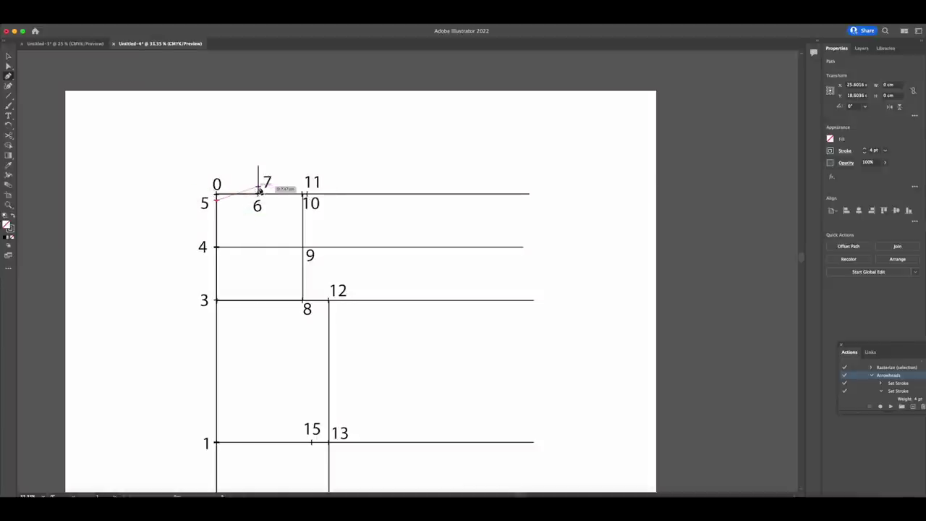
pyautogui.moveTo(258, 188); pyautogui.dragTo(279, 180)
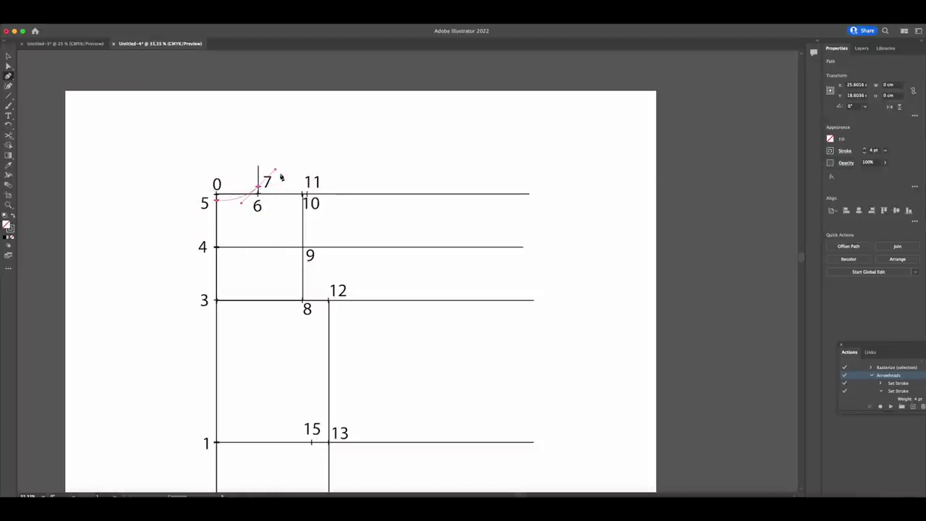
pyautogui.moveTo(281, 178); pyautogui.dragTo(280, 176)
pyautogui.click(260, 188)
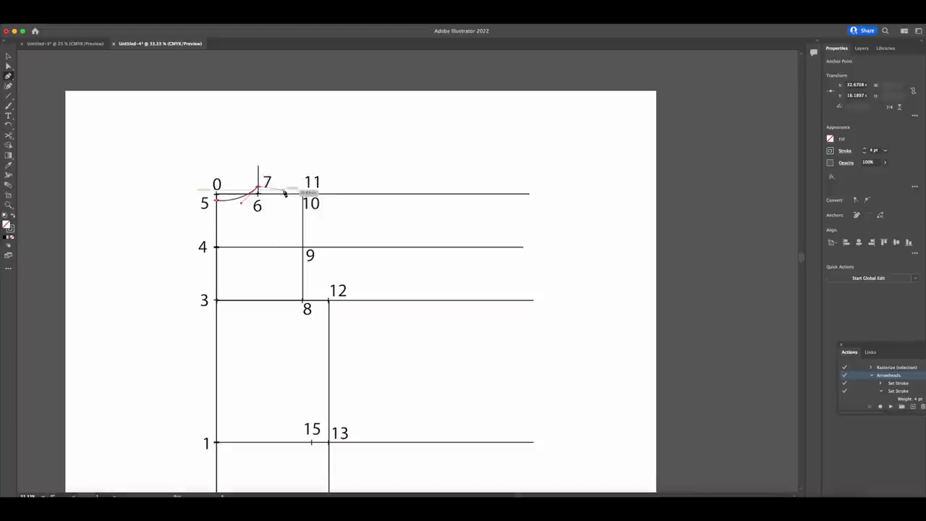
# Continue the path straight from point 7 to point 11 and through point 9, curving the armhole to point 12
pyautogui.click(304, 193)
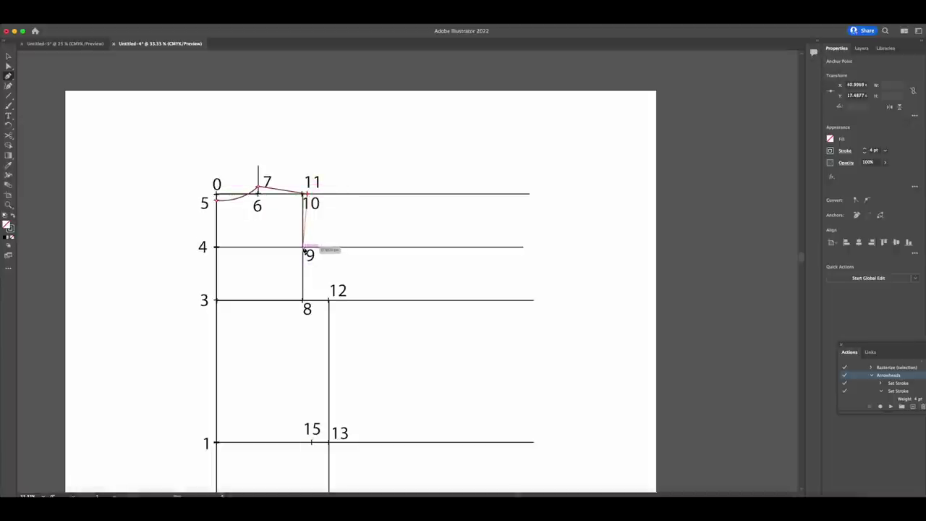
pyautogui.press('super+equal')
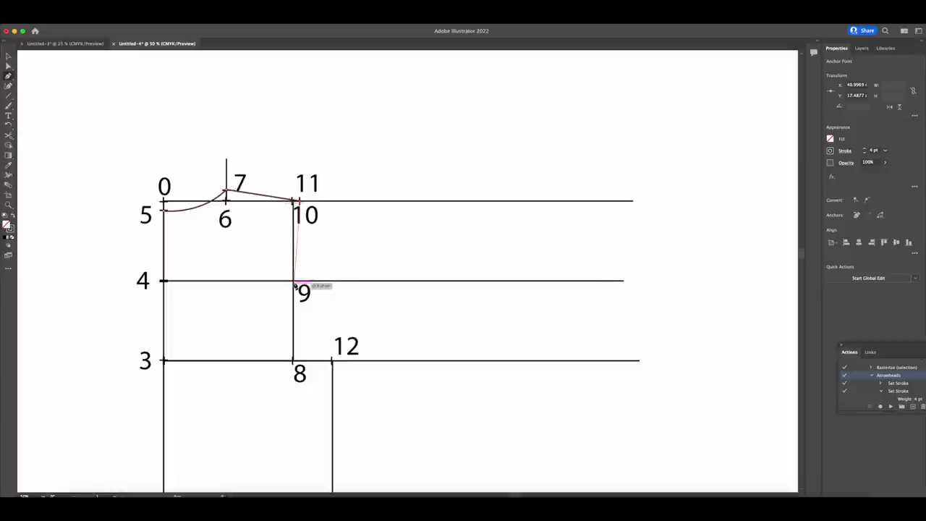
pyautogui.moveTo(293, 282); pyautogui.dragTo(294, 305)
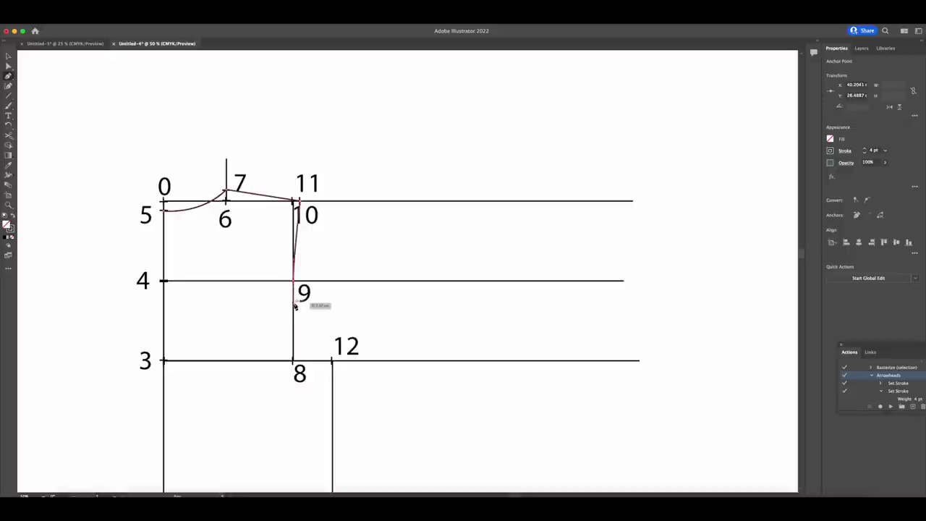
pyautogui.moveTo(333, 364); pyautogui.dragTo(378, 368)
pyautogui.click(332, 362)
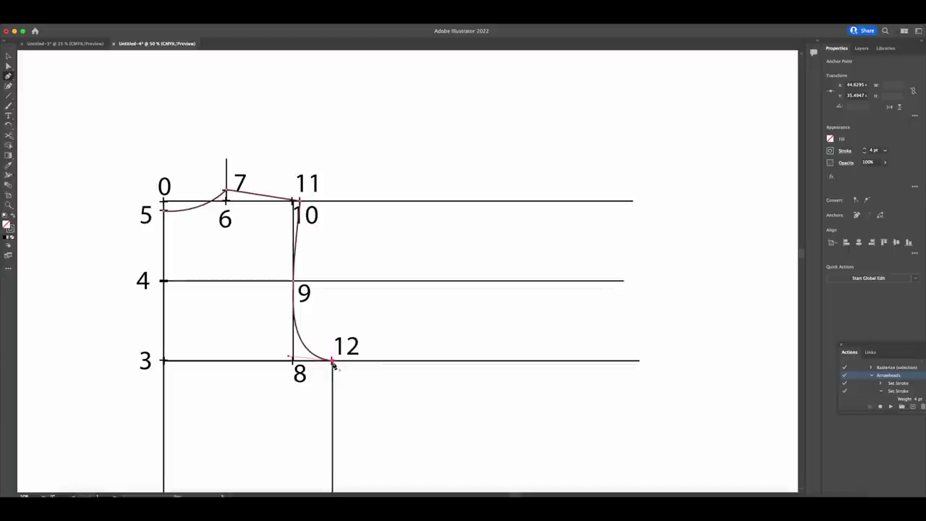
# Extend the path from point 12 straight to point 15, and curve it from there to point 14 as the side seam
pyautogui.scroll(-5, 335, 364)
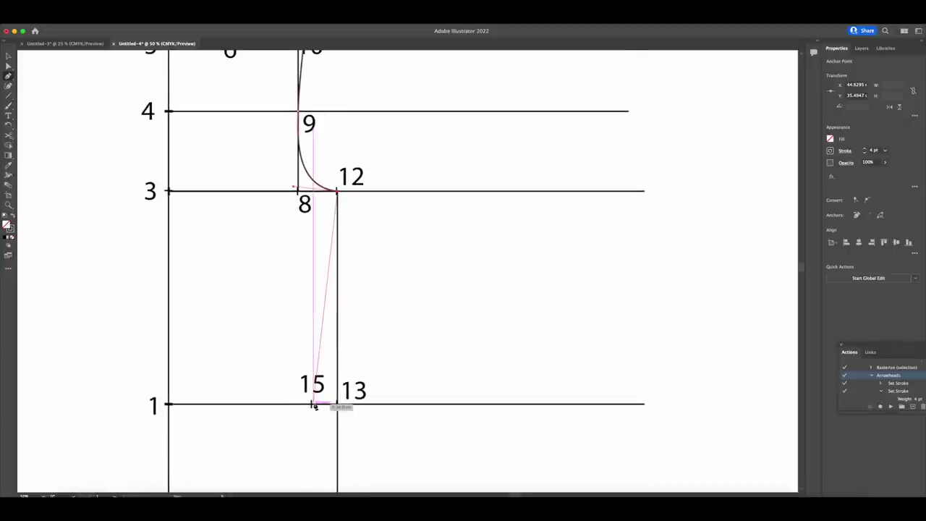
pyautogui.click(312, 405)
pyautogui.moveTo(312, 408); pyautogui.dragTo(309, 448)
pyautogui.scroll(-5, 308, 444)
pyautogui.hscroll(1, 308, 444)
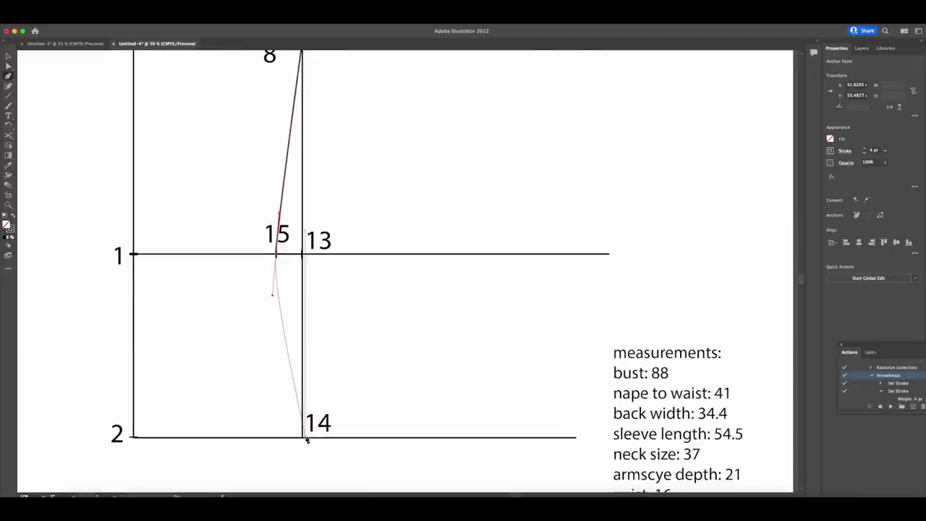
pyautogui.moveTo(302, 438)
pyautogui.mouseDown()
pyautogui.moveTo(301, 492)
pyautogui.moveTo(310, 454)
pyautogui.moveTo(311, 495)
pyautogui.moveTo(308, 438)
pyautogui.mouseUp()
pyautogui.scroll(3, 313, 439)
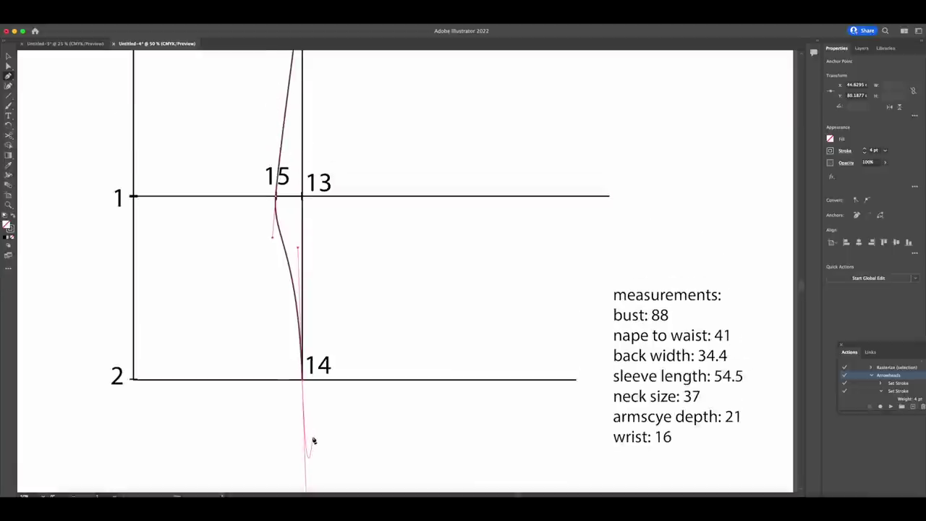
pyautogui.click(304, 384)
# Run the path from point 14 along the hem to point 2 and close it at point 5
pyautogui.hscroll(-3, 304, 378)
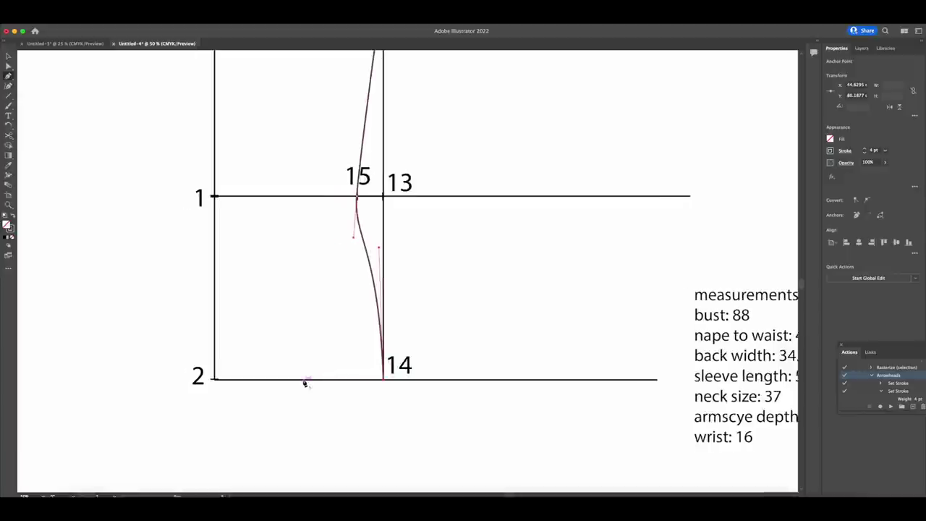
pyautogui.click(215, 382)
pyautogui.scroll(12, 215, 382)
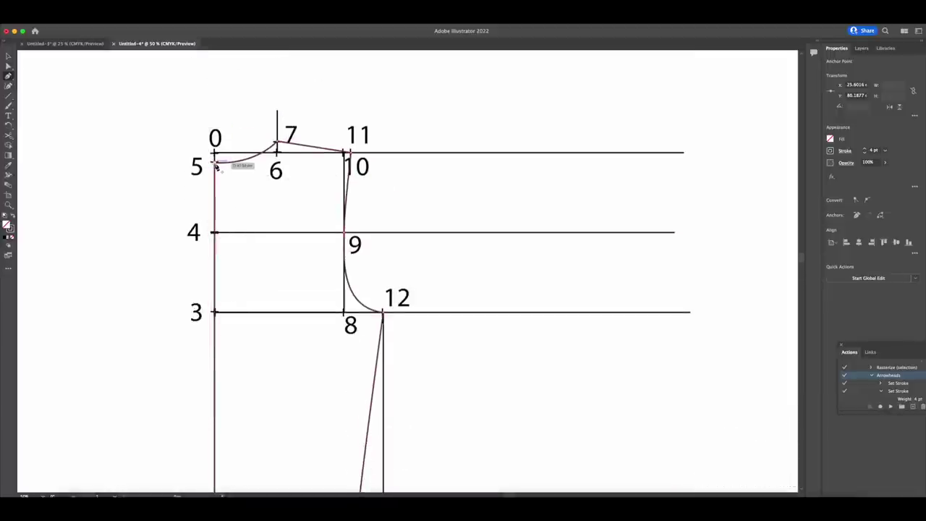
pyautogui.click(215, 163)
pyautogui.click(8, 56)
pyautogui.press('super+minus')
pyautogui.press('super+minus')
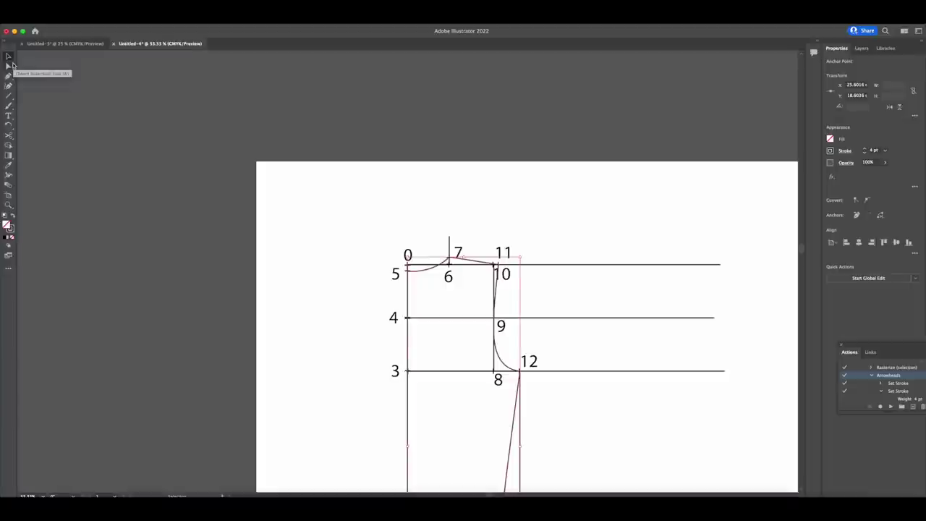
pyautogui.scroll(-3, 268, 303)
pyautogui.hscroll(3, 268, 302)
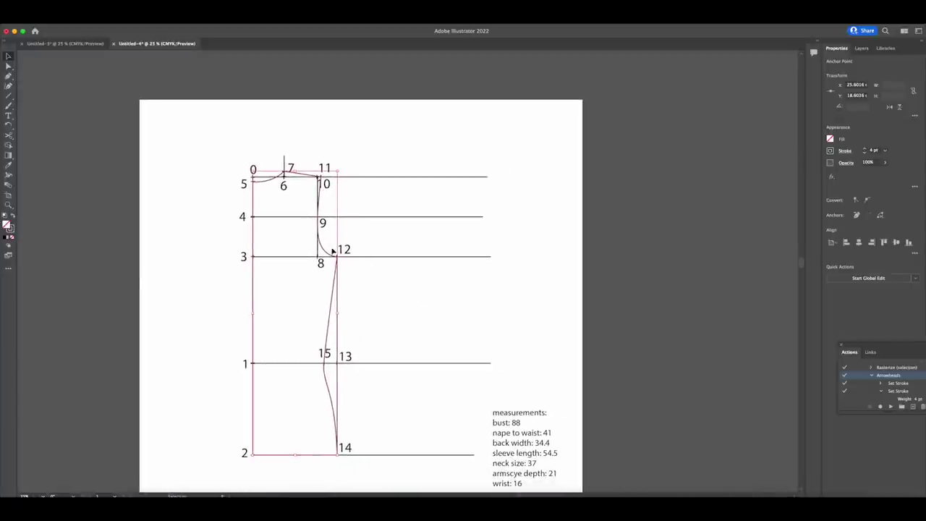
# Paste a copy of the back block outline and place it beside the draft, above the measurements list
pyautogui.click(543, 205)
pyautogui.press('super+v')
pyautogui.moveTo(433, 192); pyautogui.dragTo(560, 175)
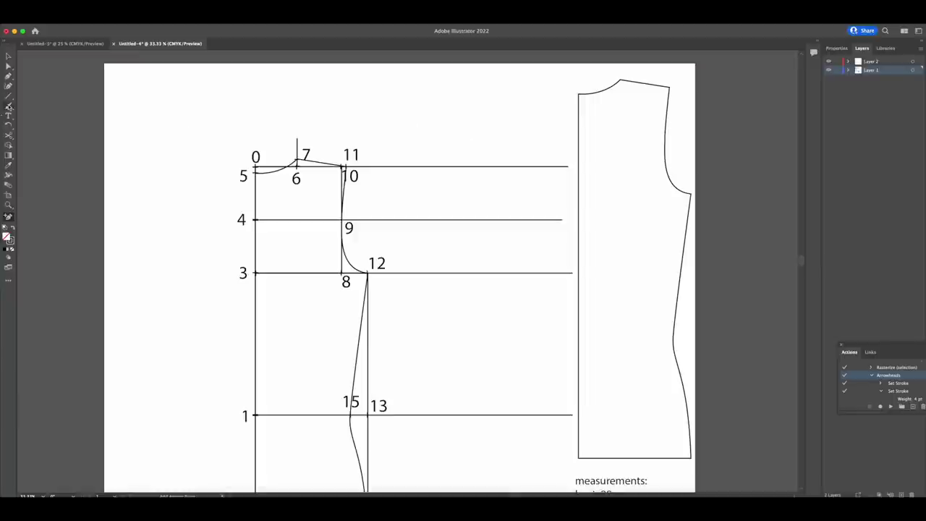
# Create a vertical line 5.1667 cm long beside the draft, with Fill Line turned off
pyautogui.click(8, 98)
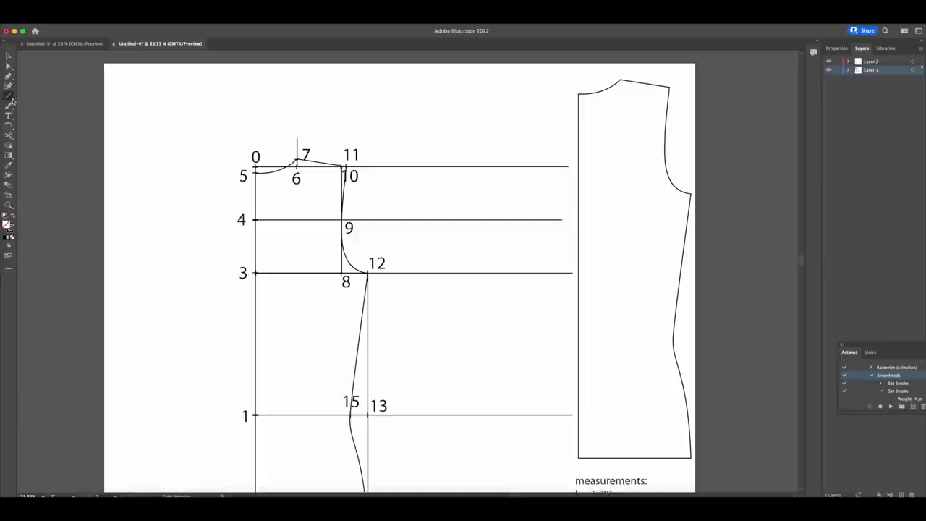
pyautogui.click(211, 207)
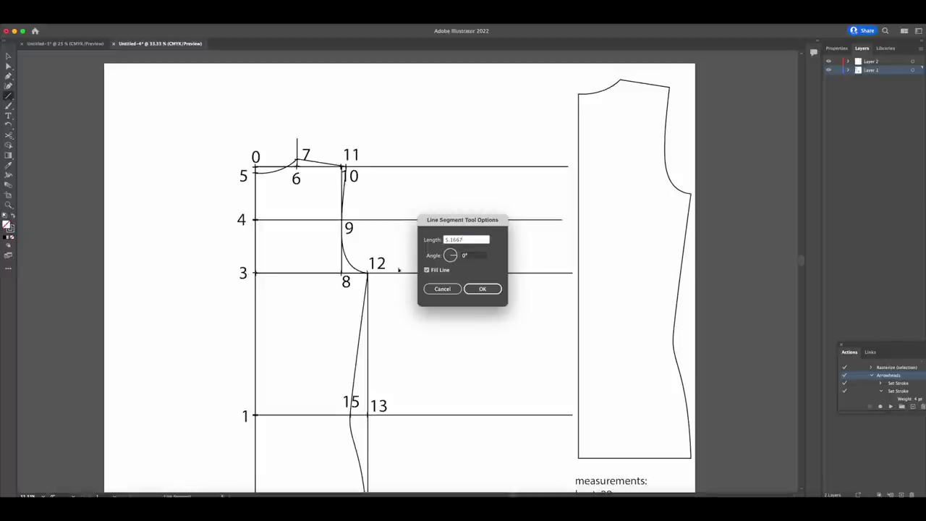
pyautogui.click(427, 270)
pyautogui.click(476, 256)
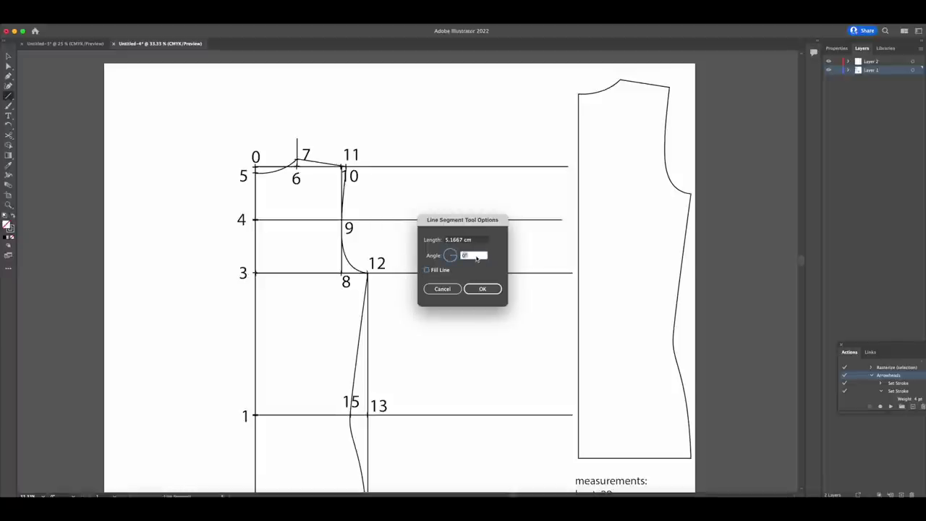
pyautogui.press('Return')
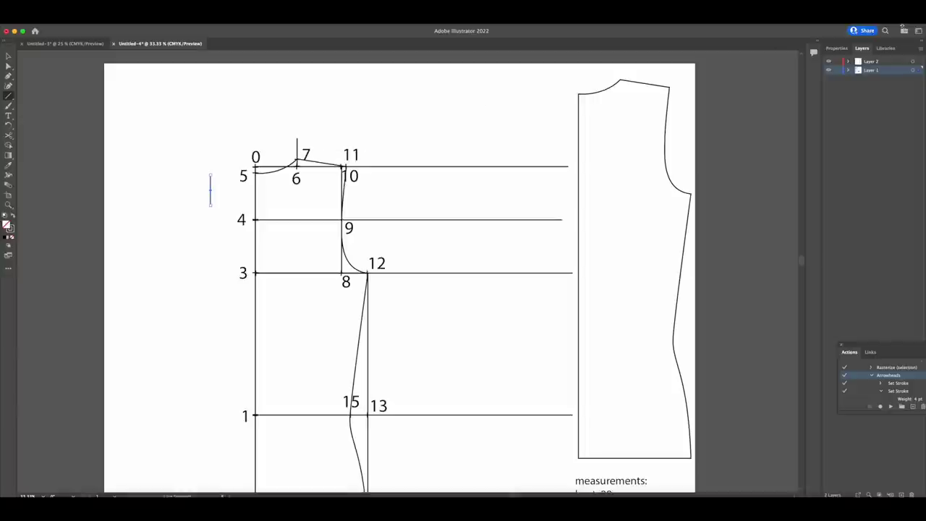
# Apply the Arrowheads action to the 5.1667 cm line and place it down the centre back line from point 5
pyautogui.press('v')
pyautogui.click(155, 201)
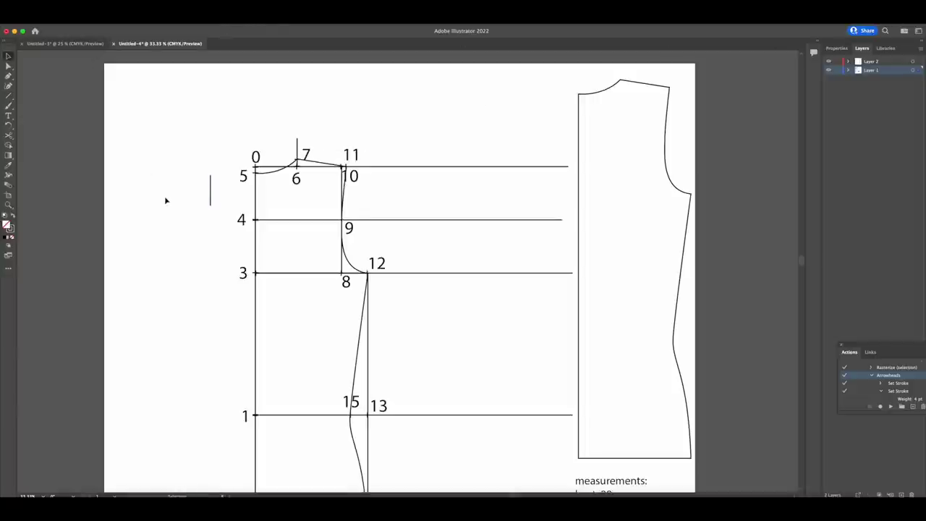
pyautogui.click(210, 202)
pyautogui.click(891, 408)
pyautogui.moveTo(214, 192); pyautogui.dragTo(257, 185)
pyautogui.click(296, 182)
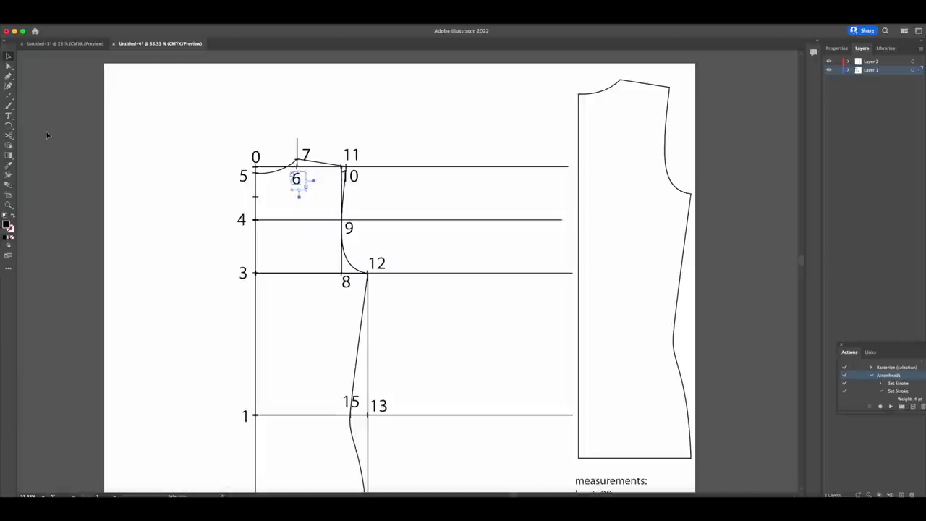
# Label the new mark on the centre back line between points 5 and 4 as 16
pyautogui.click(9, 116)
pyautogui.moveTo(226, 189); pyautogui.dragTo(246, 207)
pyautogui.write('16')
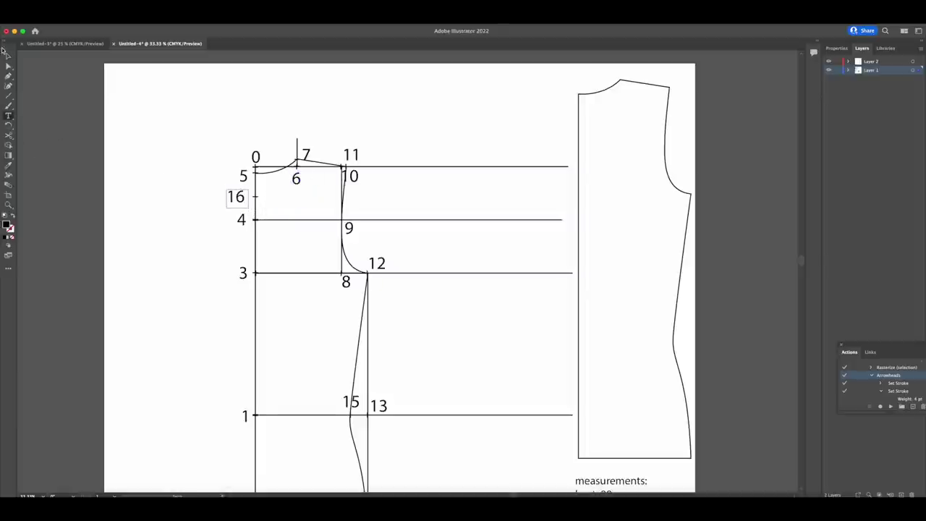
pyautogui.press('Escape')
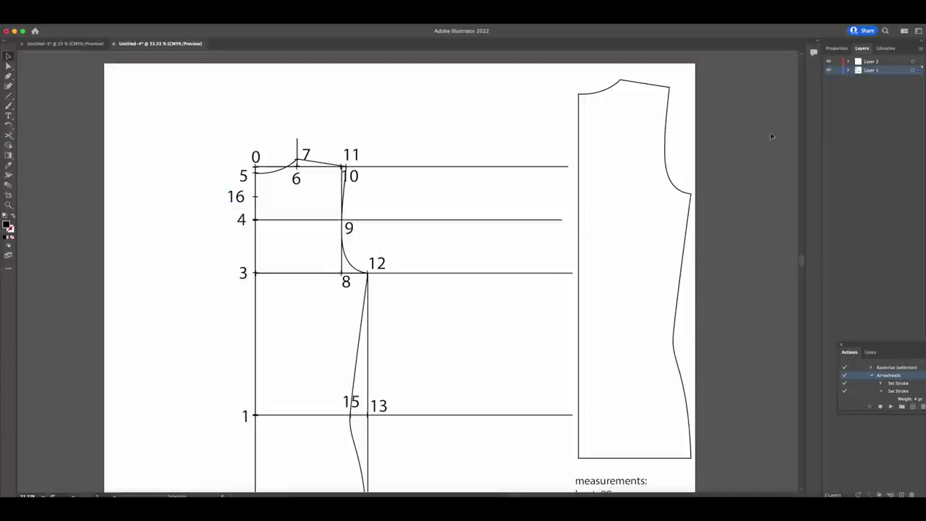
# With Layer 1 locked, cut the block outline on Layer 2 at points 16 and 7 using the Scissors tool
pyautogui.click(861, 62)
pyautogui.click(273, 176)
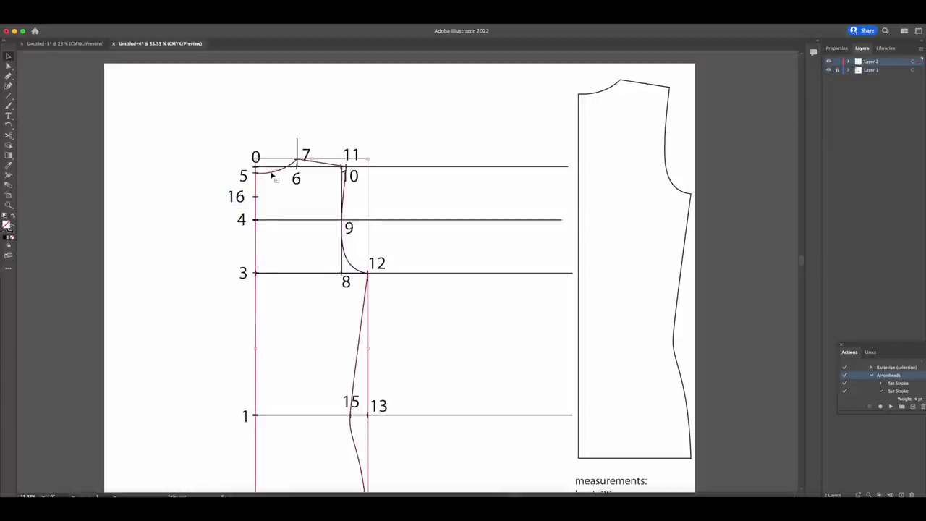
pyautogui.scroll(1, 217, 173)
pyautogui.hscroll(2, 123, 170)
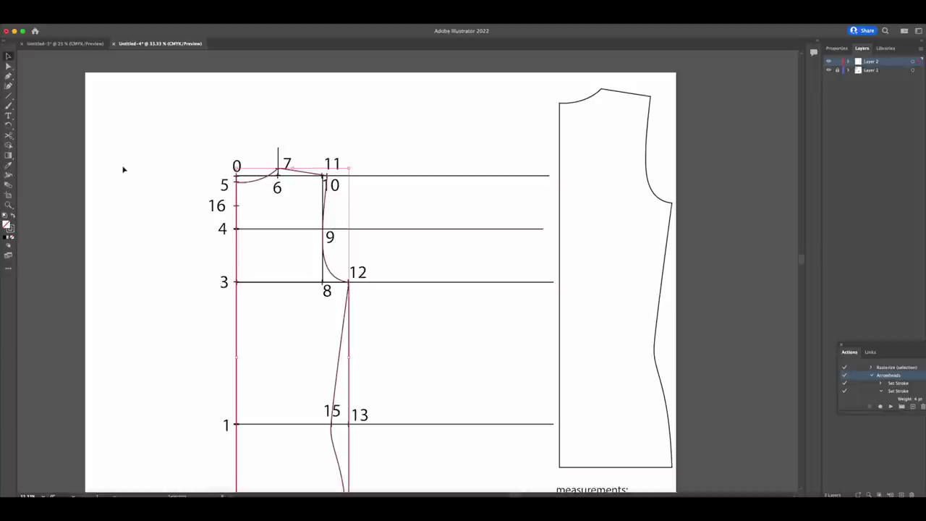
pyautogui.click(9, 135)
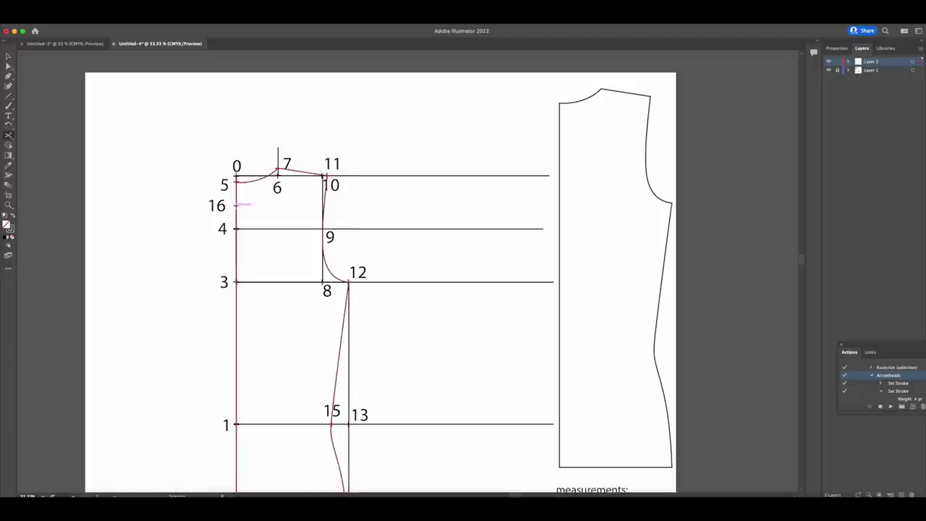
pyautogui.click(278, 169)
pyautogui.click(8, 55)
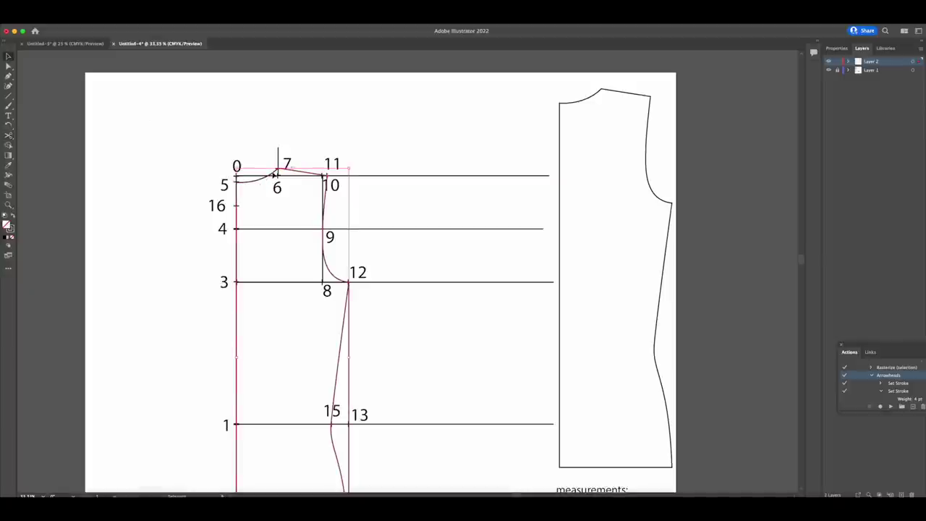
# Delete the cut-off back neckline segment and start a new front neckline path from point 16 with the Pen tool
pyautogui.click(255, 184)
pyautogui.press('Delete')
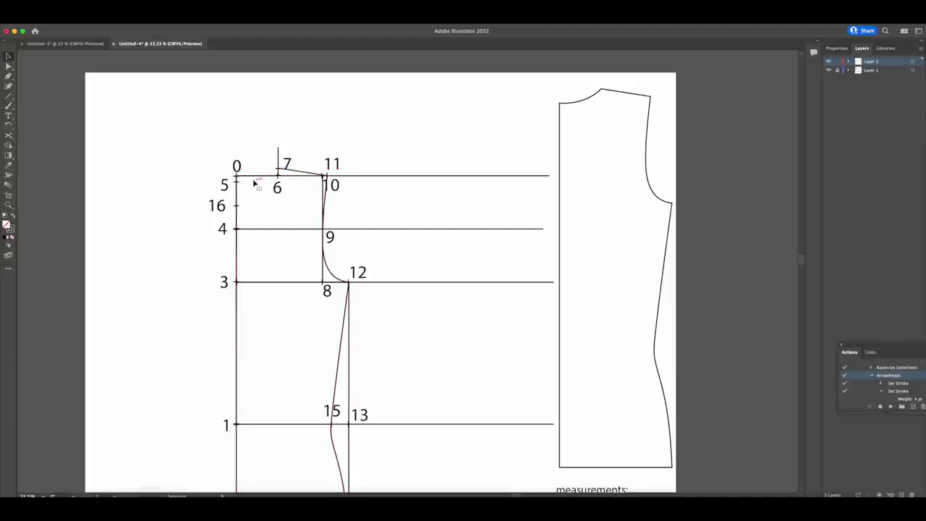
pyautogui.click(9, 75)
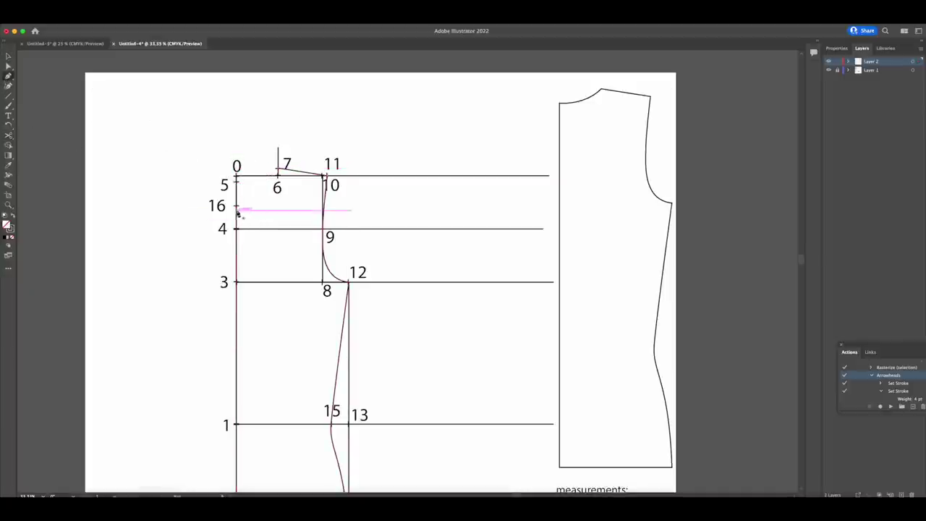
pyautogui.click(237, 207)
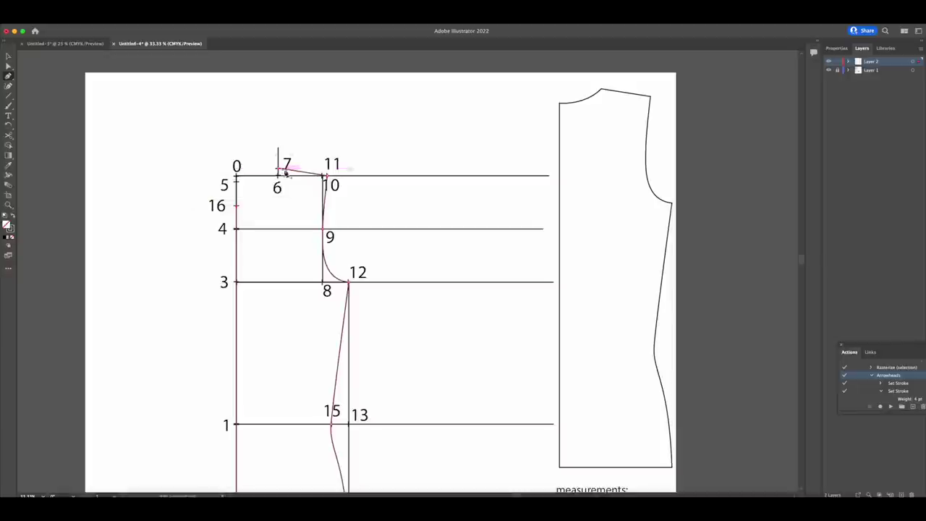
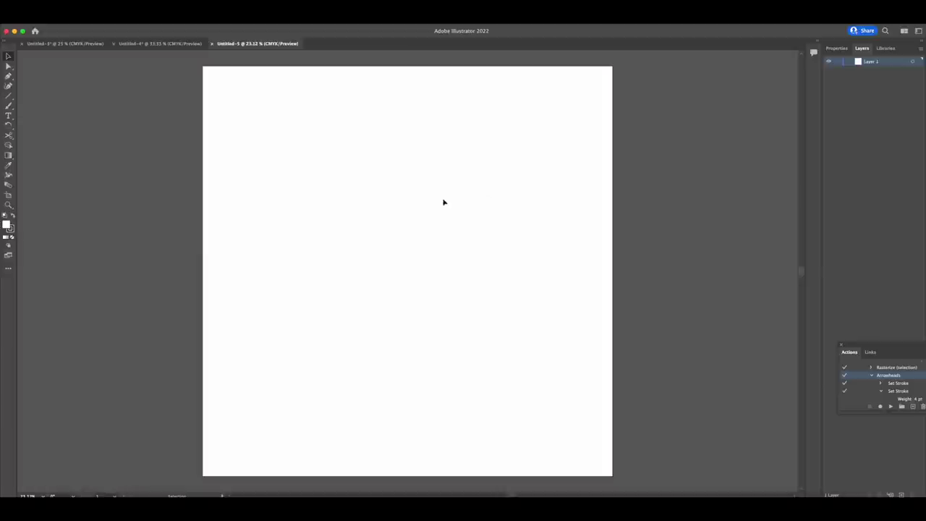
# Paste the front block outline into the new document, move it towards the artboard's left side and deselect it
pyautogui.press('super+v')
pyautogui.hscroll(1, 338, 125)
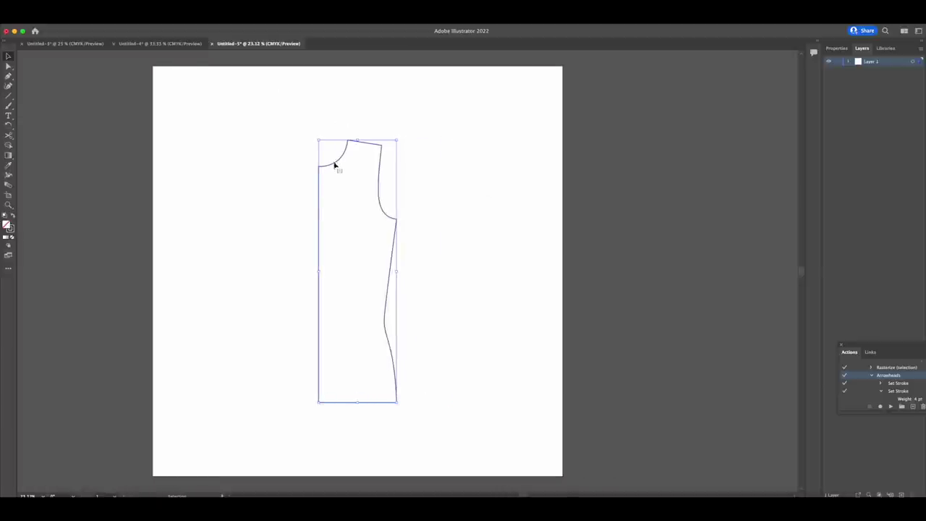
pyautogui.moveTo(335, 165); pyautogui.dragTo(233, 155)
pyautogui.press('a')
pyautogui.click(326, 136)
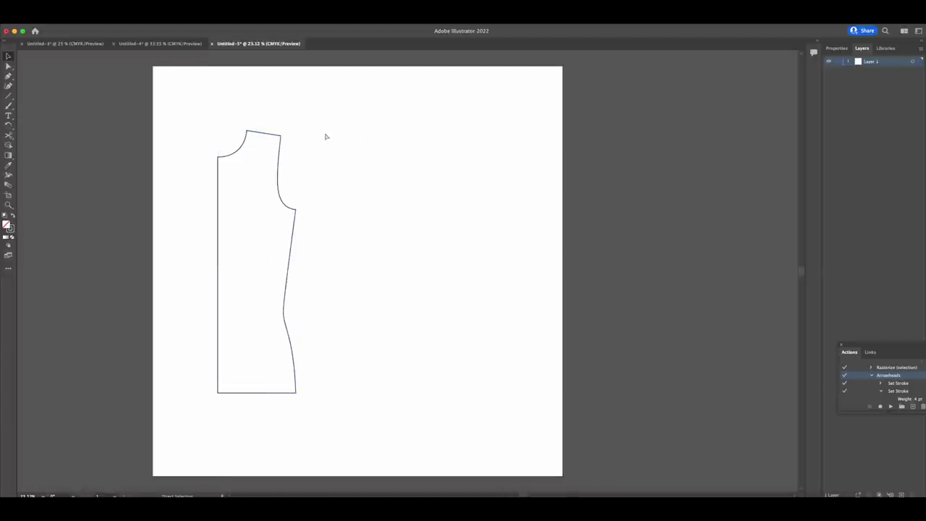
# Paste the back block outline beside the front block and align their shoulder points and hems at the same height
pyautogui.press('super+v')
pyautogui.click(306, 174)
pyautogui.hscroll(3, 307, 172)
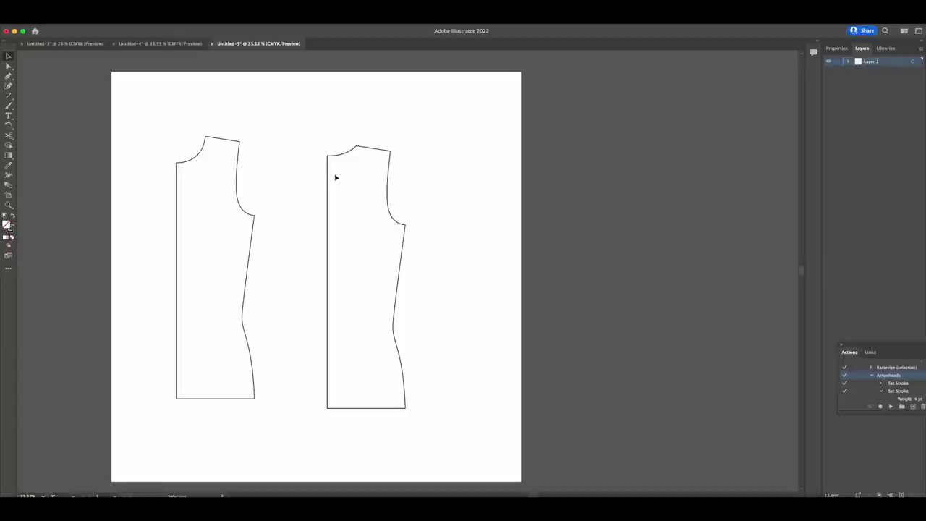
pyautogui.moveTo(326, 178); pyautogui.dragTo(325, 168)
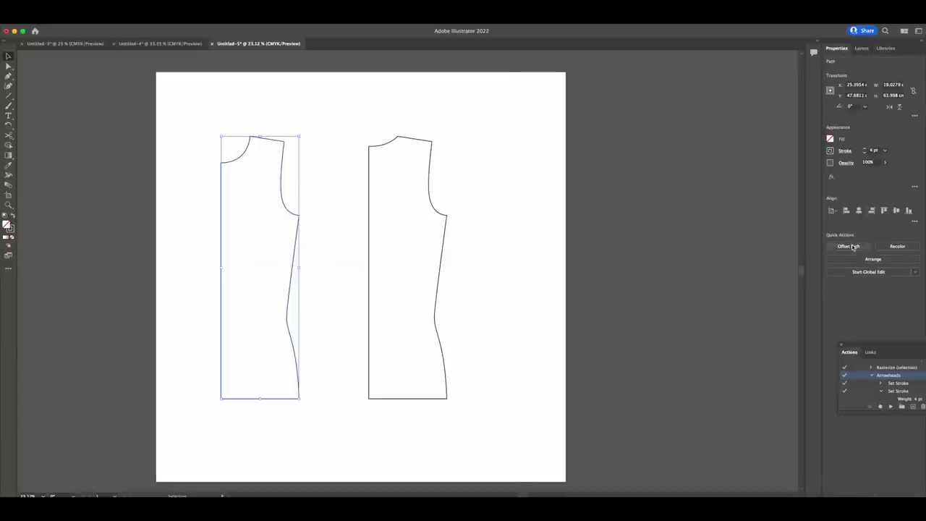
# Add a 1/4 inch seam allowance around the front block with Offset Path, keeping the Miter joins
pyautogui.click(853, 247)
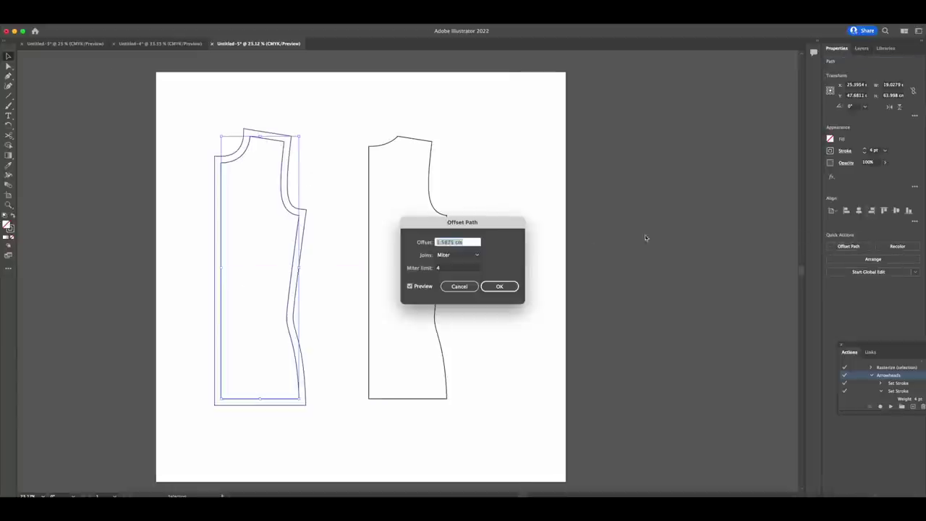
pyautogui.write('1')
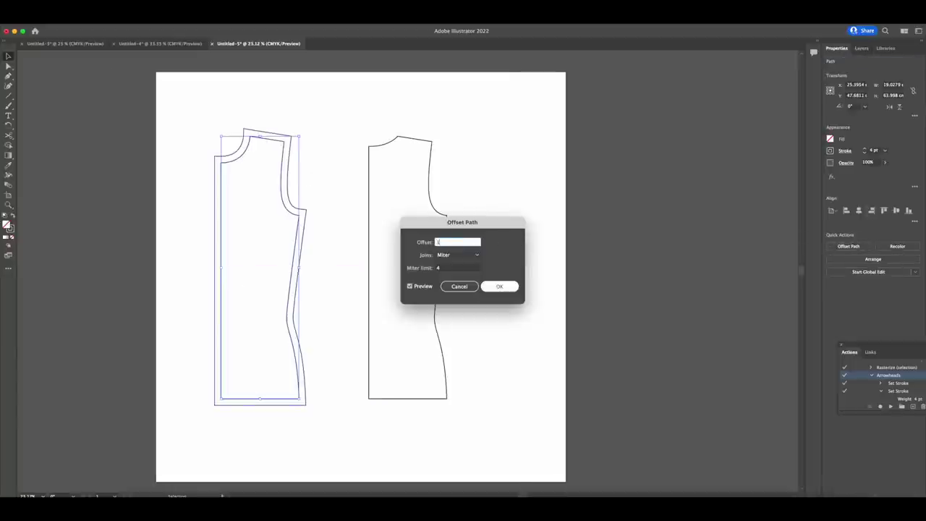
pyautogui.write('/')
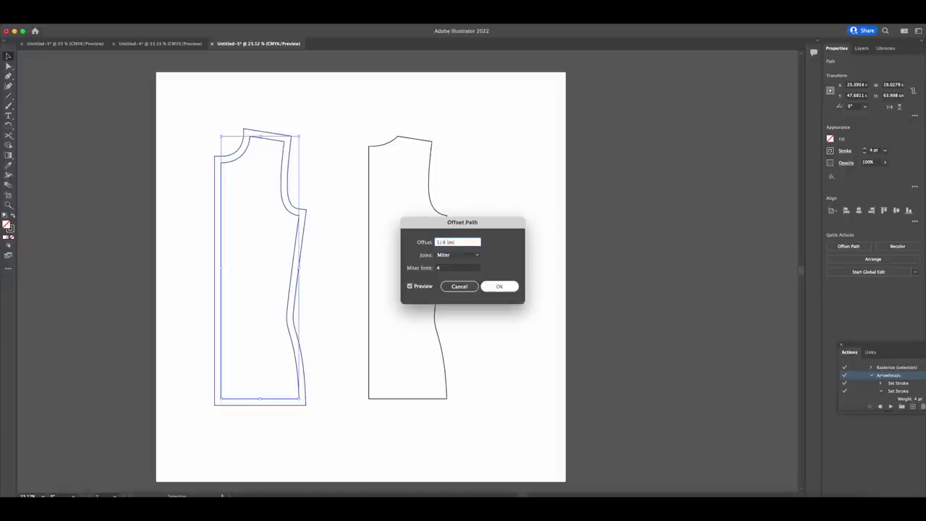
pyautogui.write('4 inch')
pyautogui.press('Return')
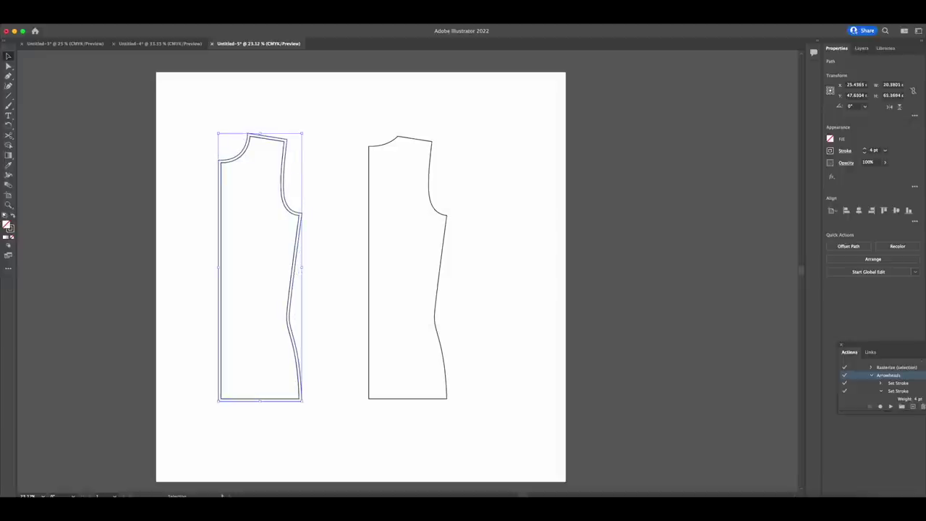
pyautogui.click(322, 176)
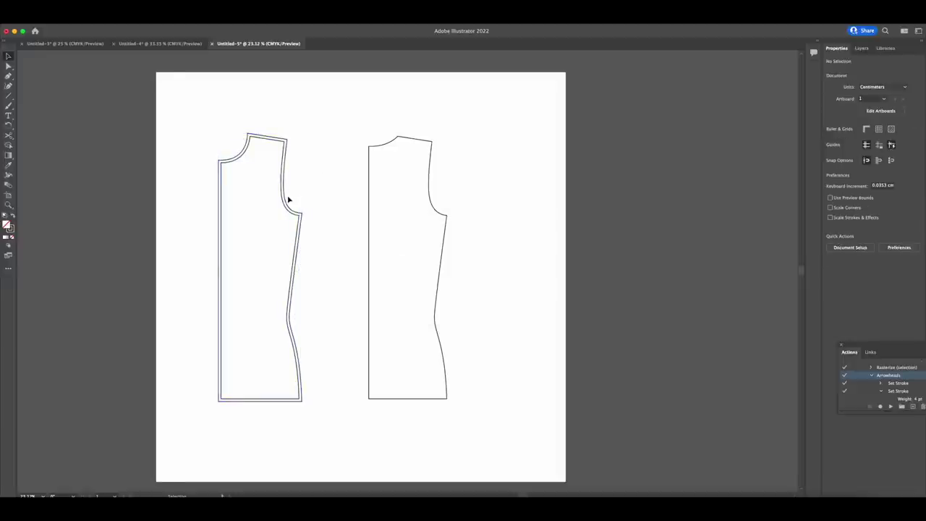
# Cut the front's offset outline at the neckline and at the hem, in line with the centre front edge
pyautogui.hscroll(-2, 288, 200)
pyautogui.click(261, 160)
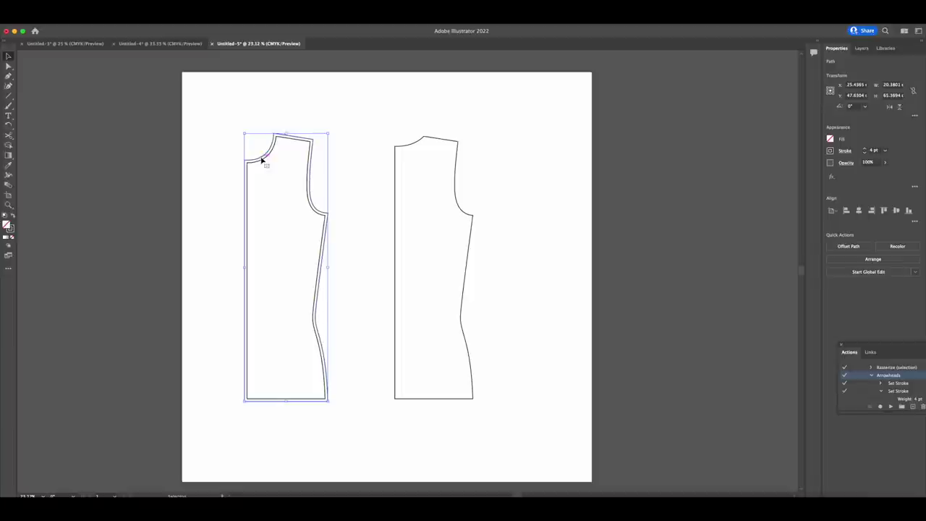
pyautogui.press('c')
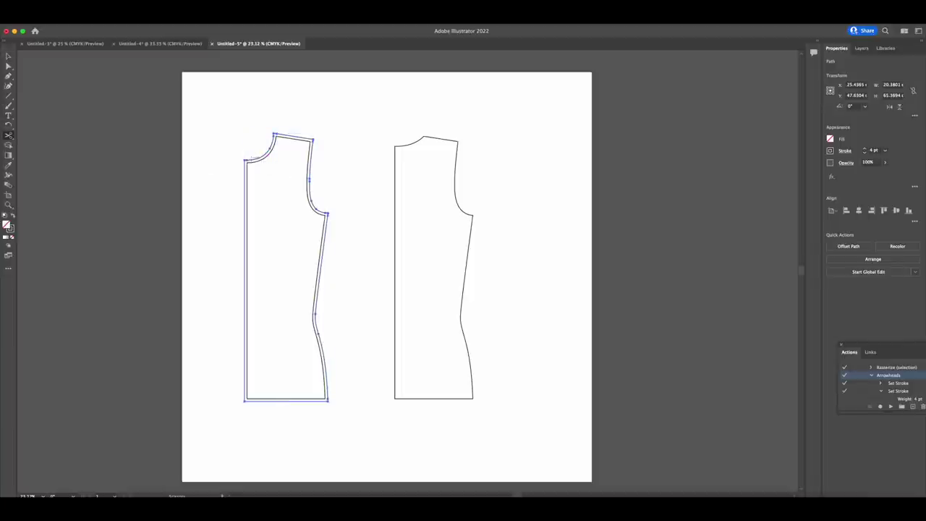
pyautogui.click(248, 158)
pyautogui.click(247, 400)
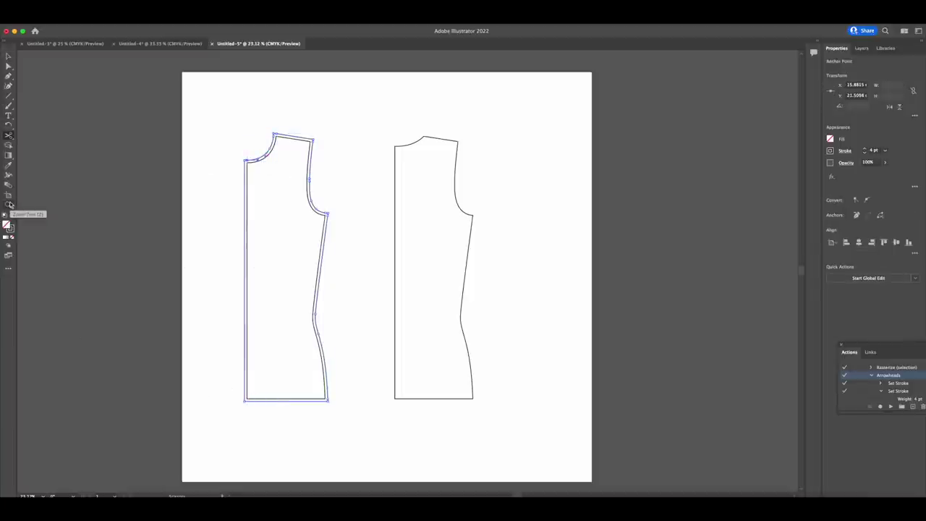
pyautogui.press('super+equal')
pyautogui.press('super+equal')
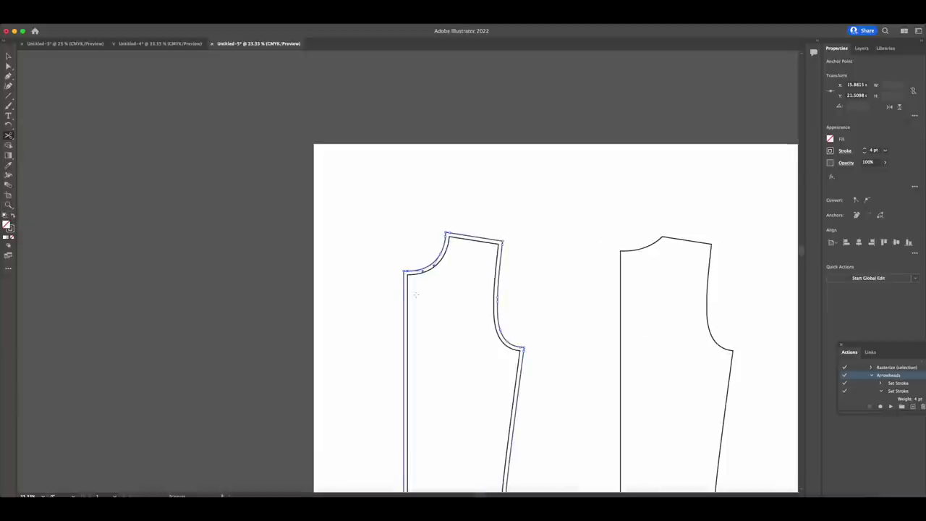
pyautogui.scroll(-5, 416, 295)
pyautogui.hscroll(2, 416, 294)
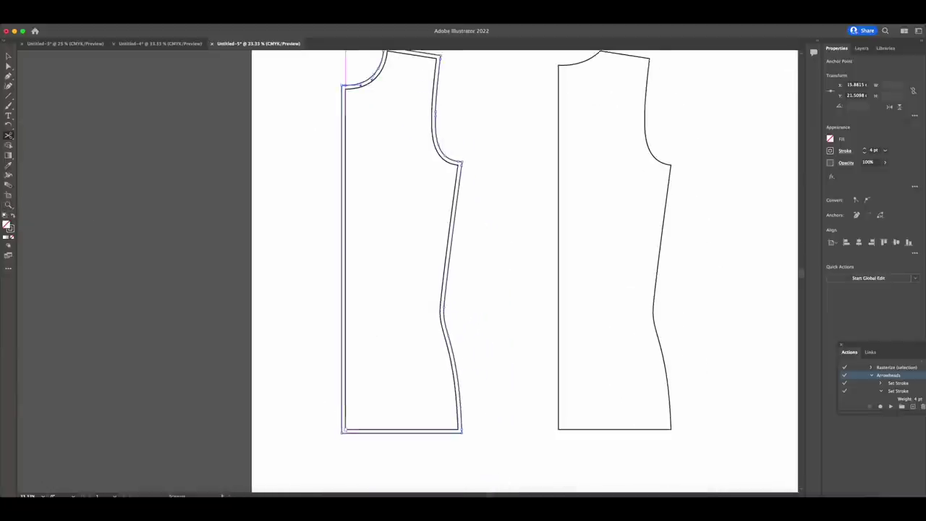
pyautogui.click(345, 433)
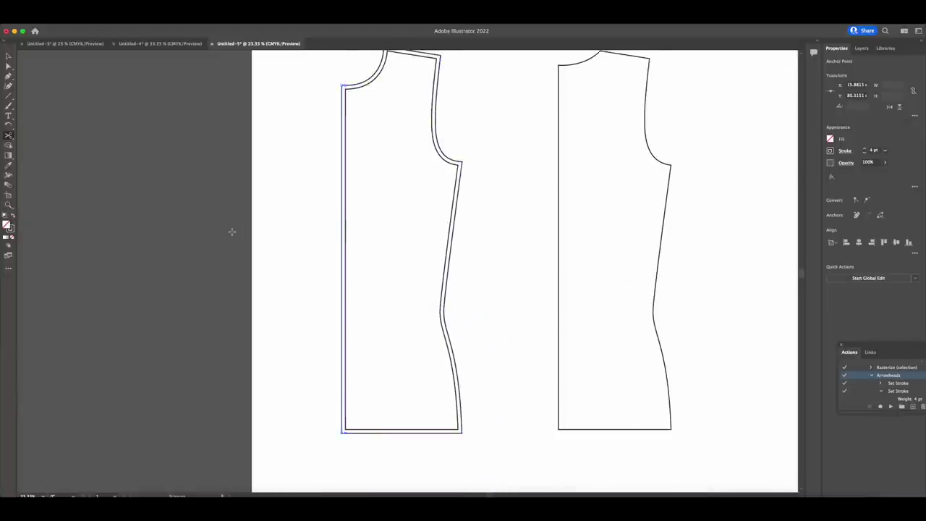
# Delete the cut-off strip of seam allowance along the front block's centre edge
pyautogui.scroll(2, 232, 232)
pyautogui.hscroll(1, 232, 232)
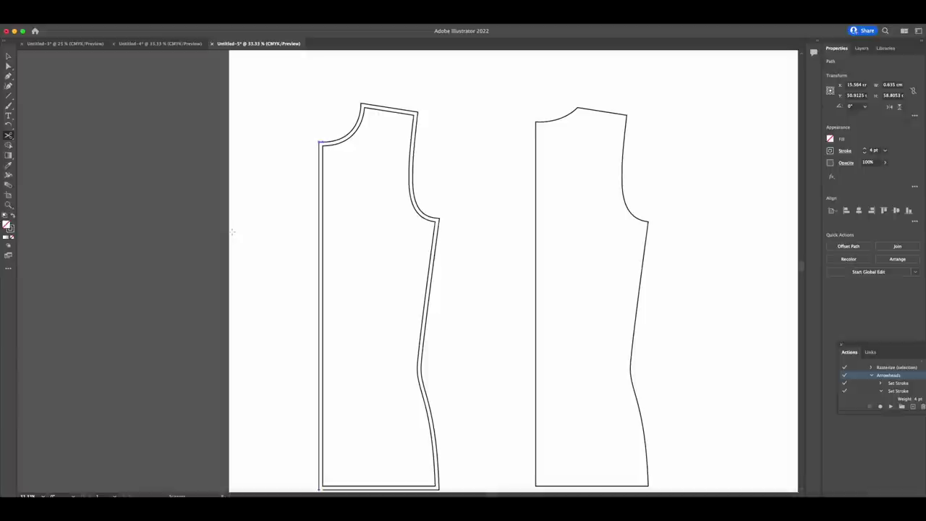
pyautogui.click(232, 231)
pyautogui.scroll(-1, 232, 231)
pyautogui.hscroll(1, 232, 231)
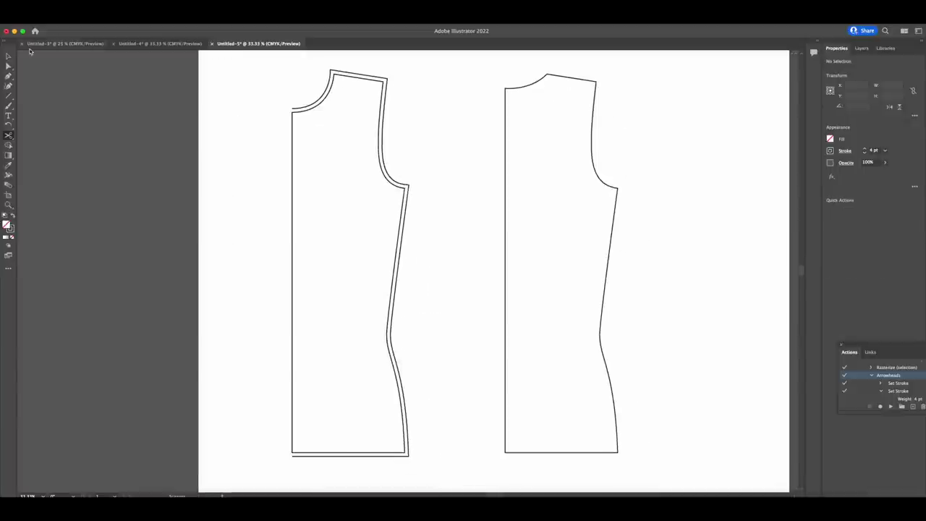
# Close the front's offset outline with a straight line along the centre front from neckline to hem
pyautogui.click(9, 77)
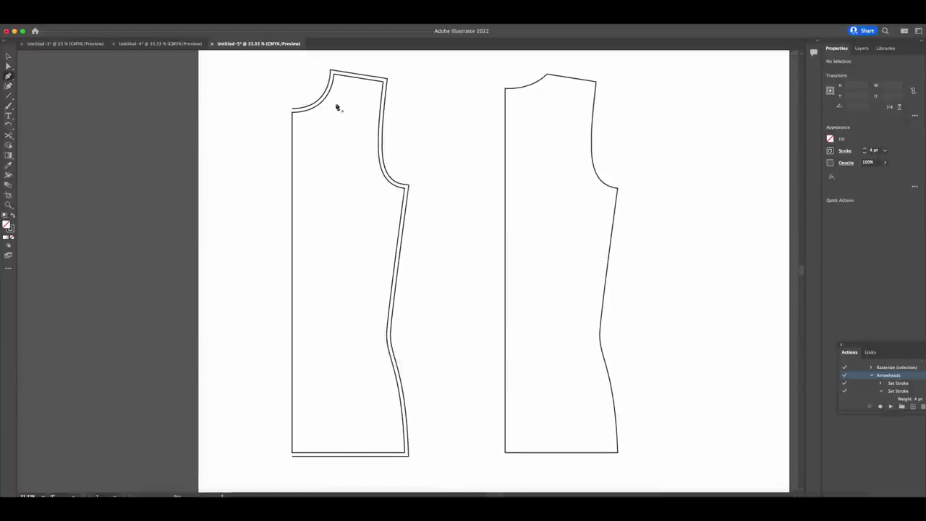
pyautogui.click(293, 110)
pyautogui.click(293, 456)
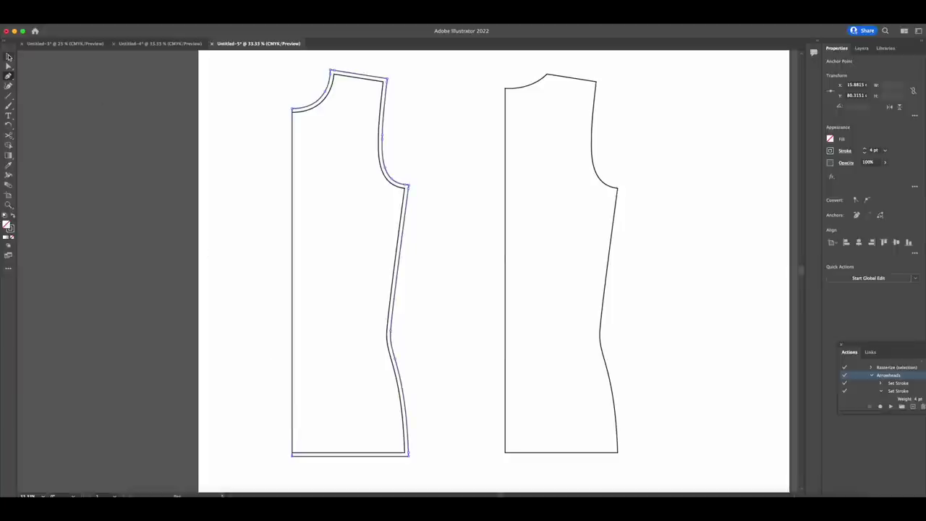
pyautogui.click(232, 154)
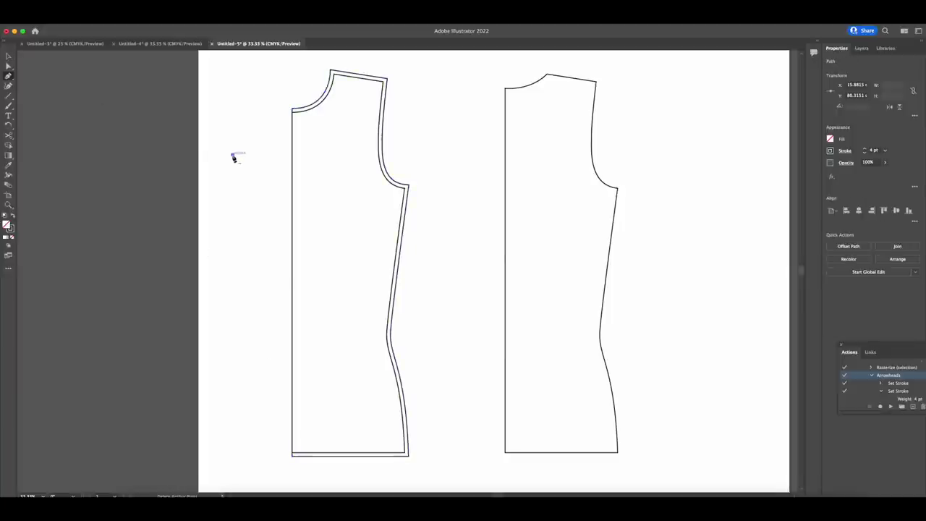
pyautogui.click(15, 55)
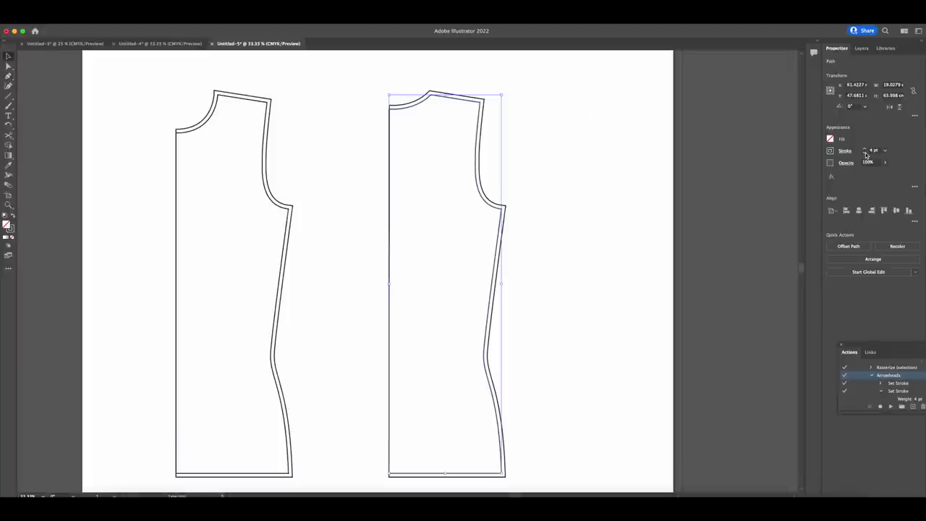
# Give the back piece's inner seam line a 1 pt dashed stroke and select its outer cutting line
pyautogui.click(865, 152)
pyautogui.click(865, 153)
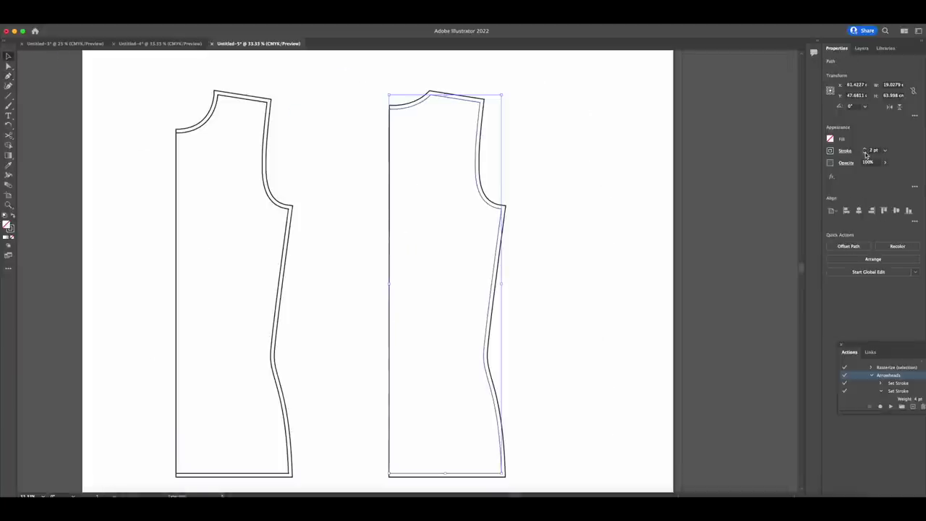
pyautogui.click(865, 153)
pyautogui.click(844, 150)
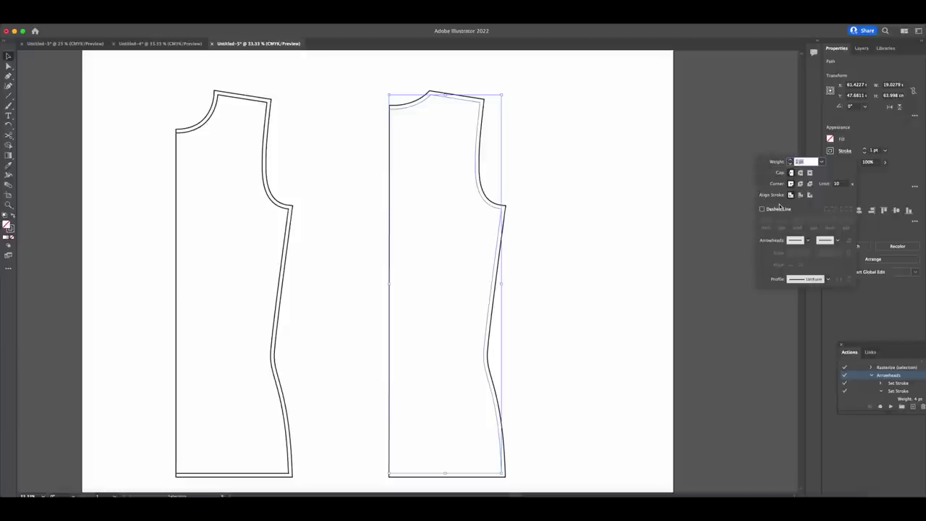
pyautogui.click(528, 116)
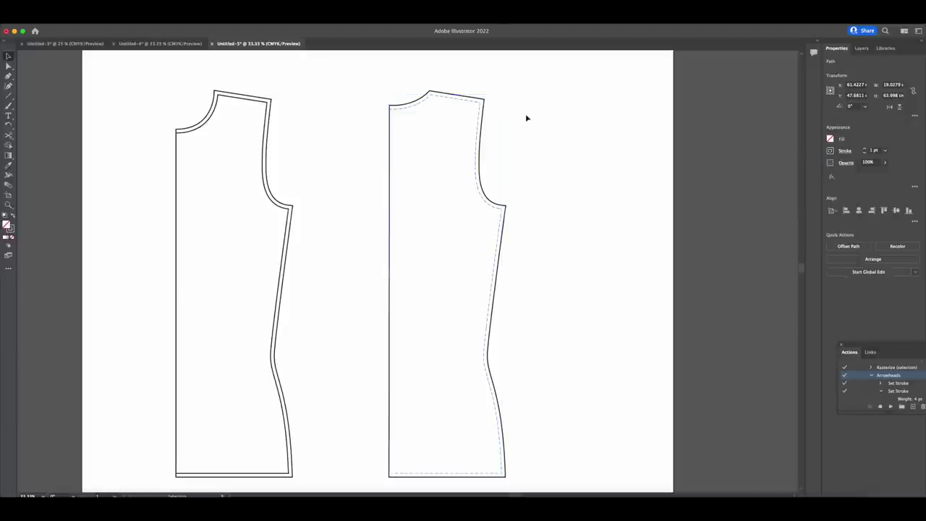
pyautogui.click(484, 123)
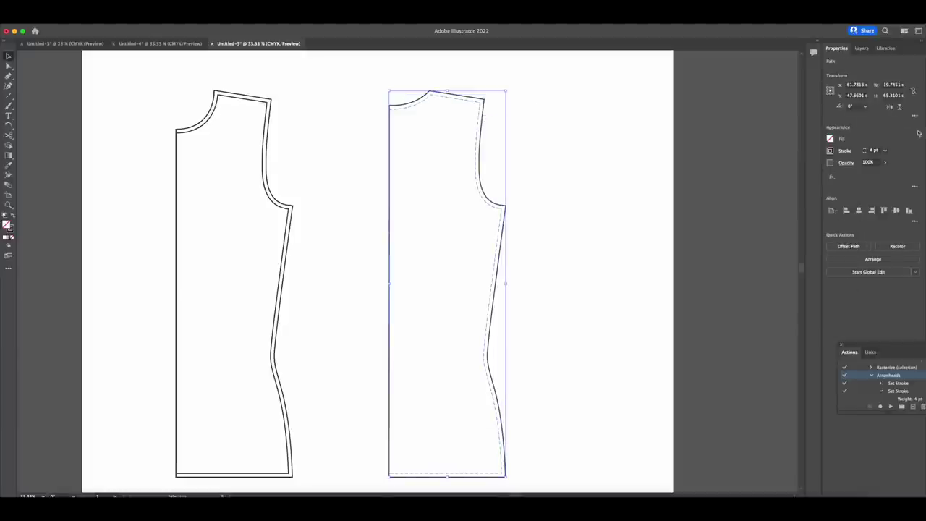
# Add "cut 1 on fold" as a second line under "basic tee front" on the front piece and centre-align the label
pyautogui.click(605, 123)
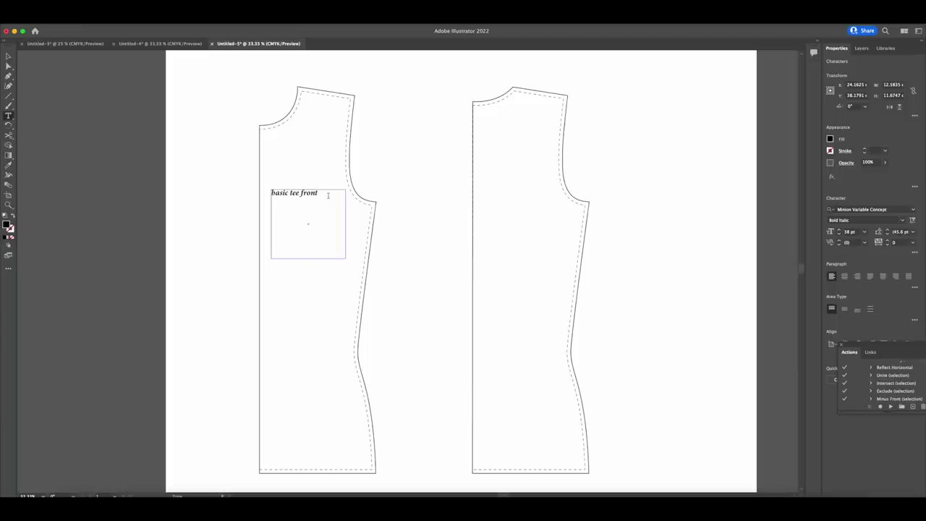
pyautogui.press('Return')
pyautogui.write('cut 1 on fold')
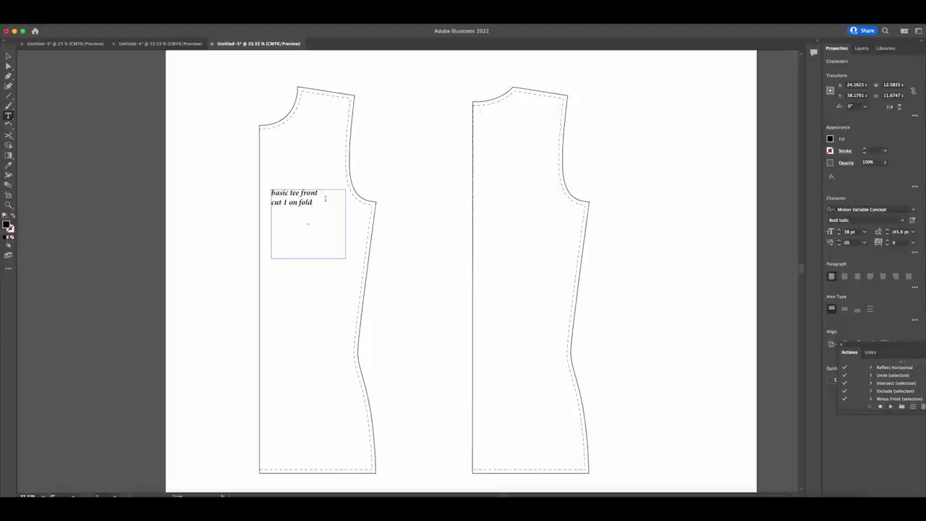
pyautogui.press('super+a')
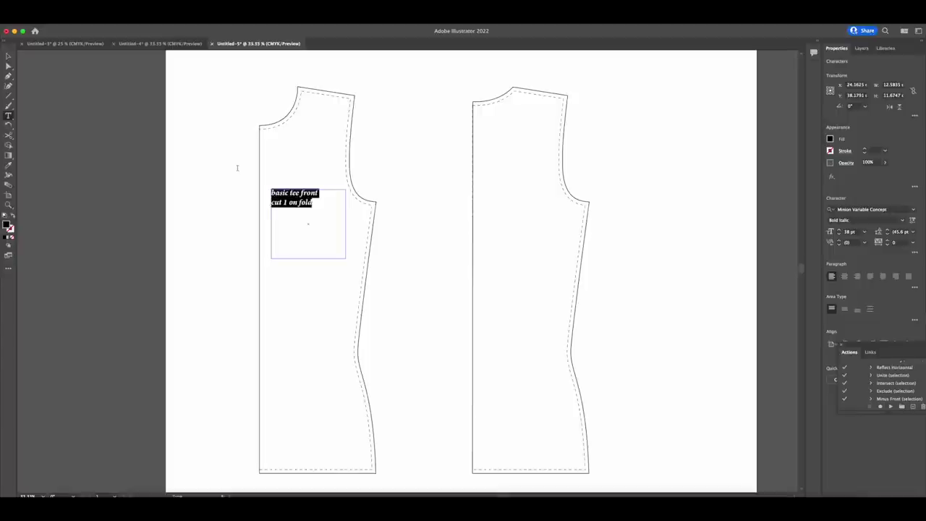
pyautogui.click(845, 276)
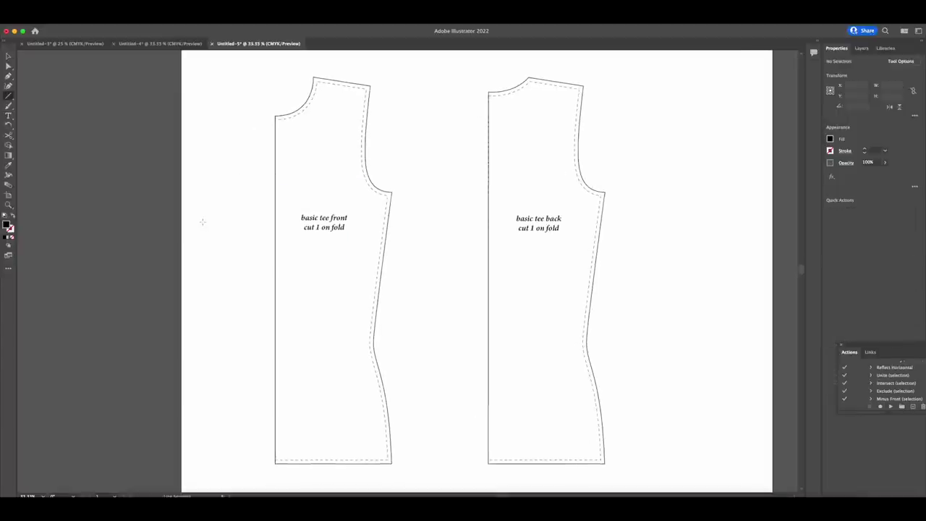
# Draw an open fold bracket about 2.2 cm wide and 8.4 cm high beside the front piece, with a 2 pt stroke
pyautogui.moveTo(203, 222); pyautogui.dragTo(217, 221)
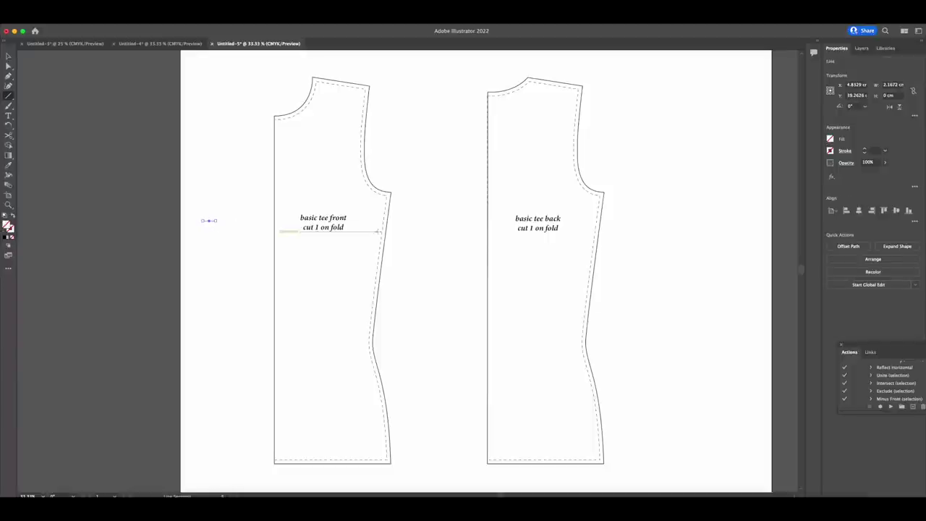
pyautogui.click(864, 151)
pyautogui.click(8, 58)
pyautogui.click(221, 215)
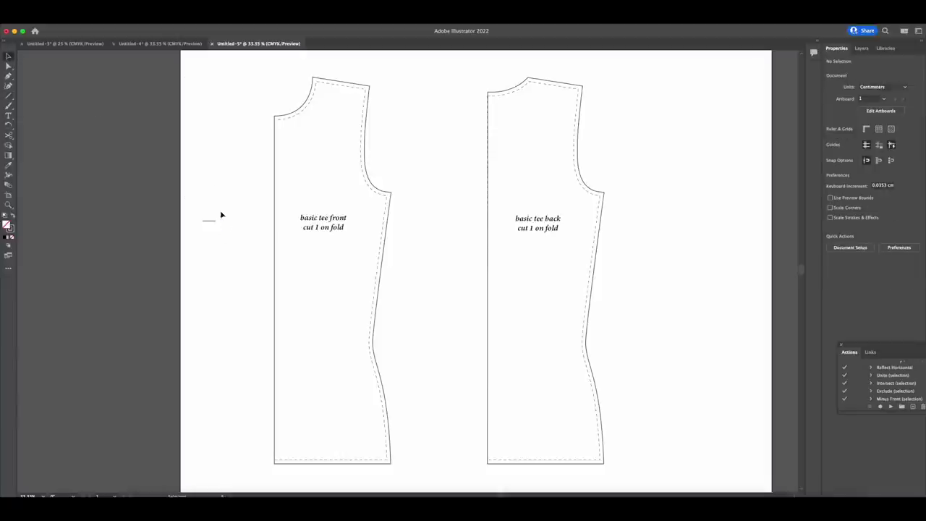
pyautogui.moveTo(212, 224); pyautogui.dragTo(212, 270)
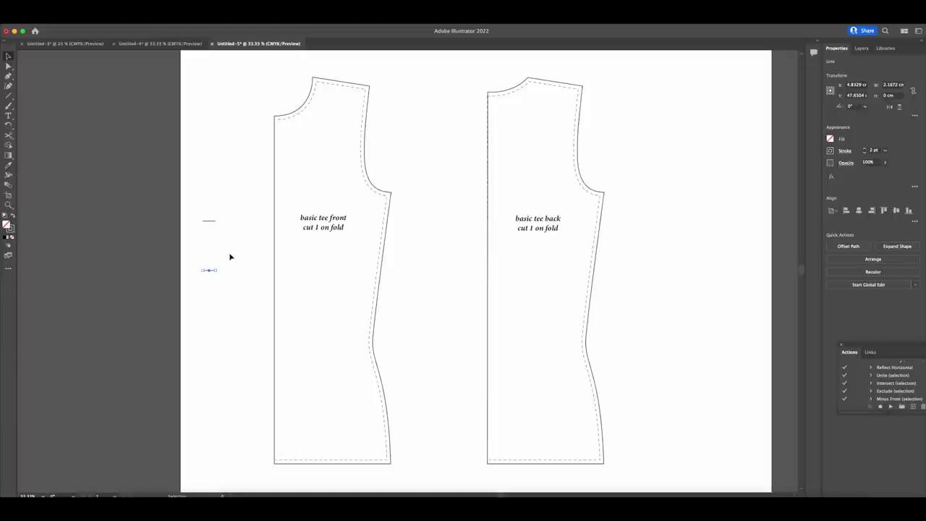
pyautogui.click(7, 75)
pyautogui.click(215, 220)
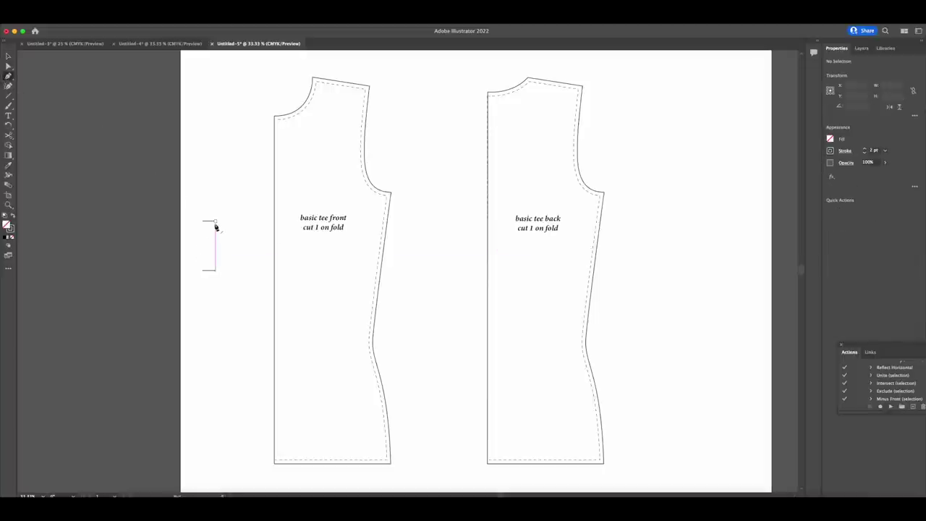
pyautogui.click(215, 270)
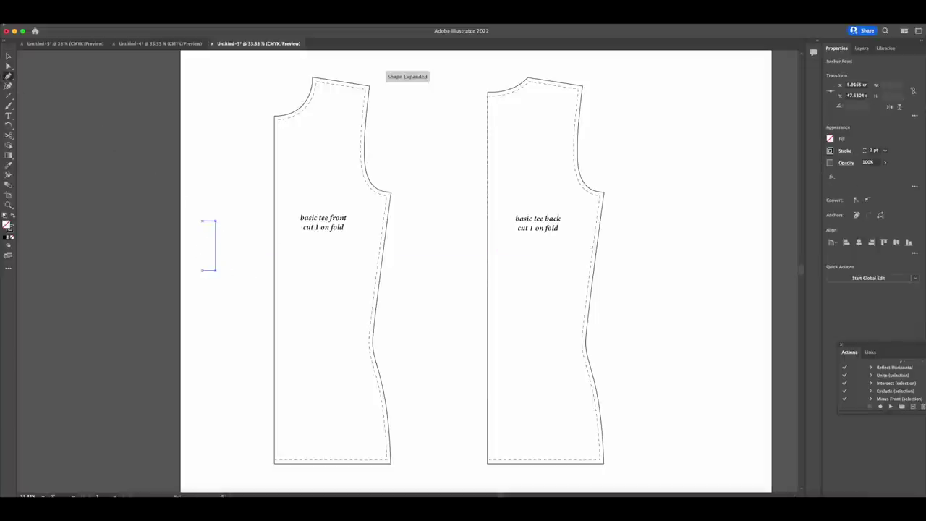
# Add an arrowhead to both ends of the fold bracket
pyautogui.click(9, 56)
pyautogui.click(214, 174)
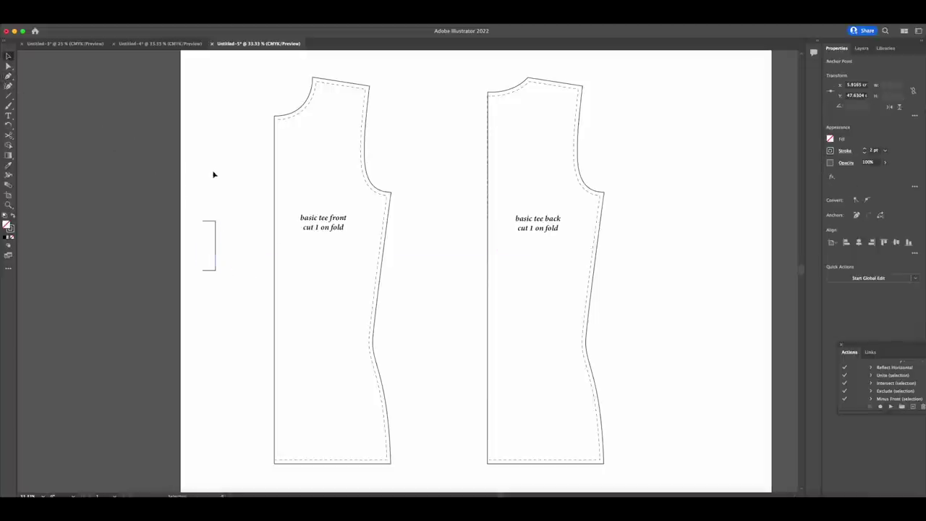
pyautogui.click(215, 250)
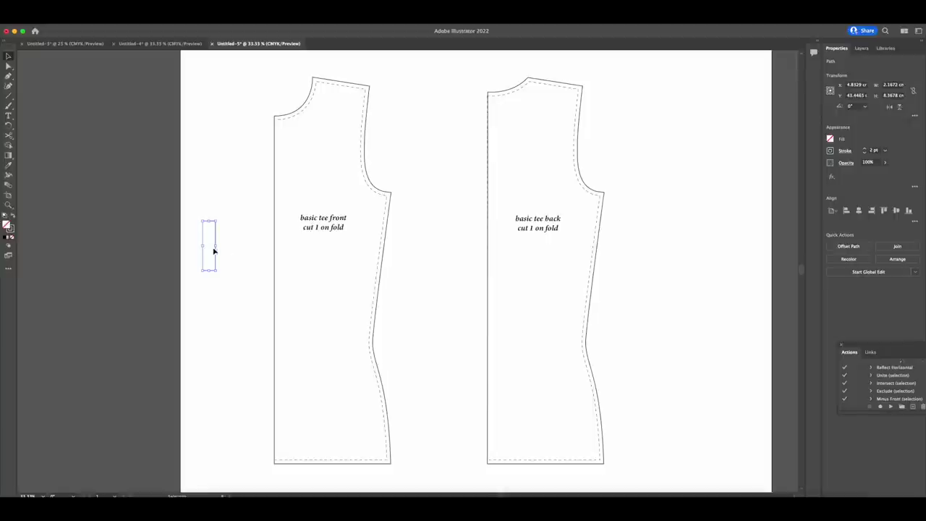
pyautogui.click(845, 151)
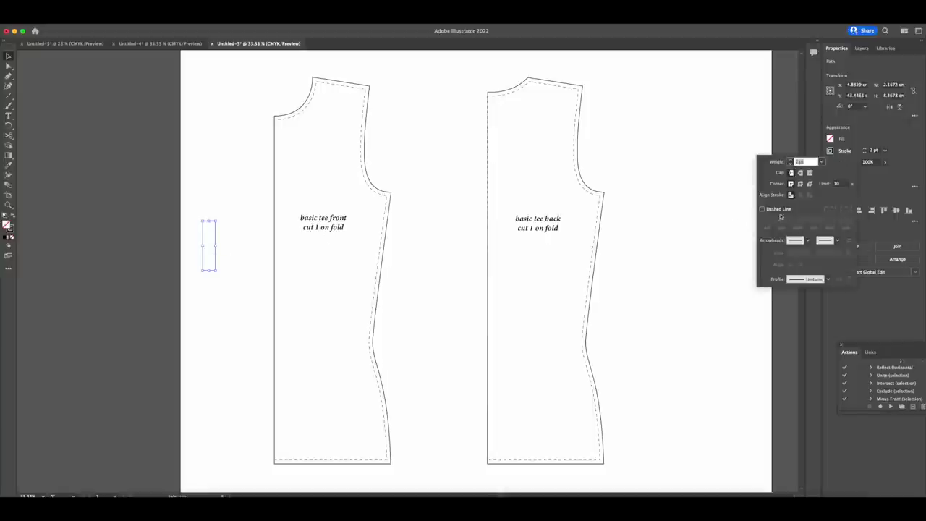
pyautogui.click(799, 241)
pyautogui.click(757, 292)
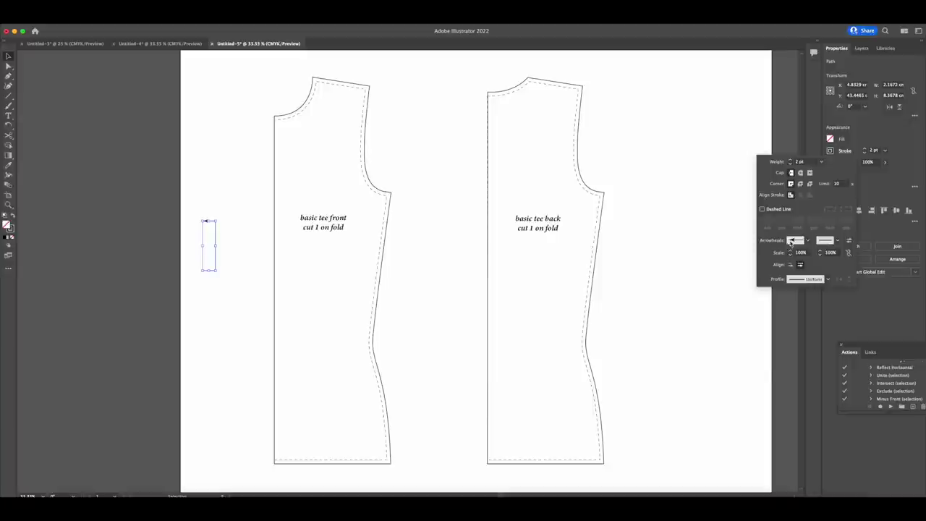
pyautogui.click(827, 241)
pyautogui.click(803, 293)
pyautogui.click(241, 259)
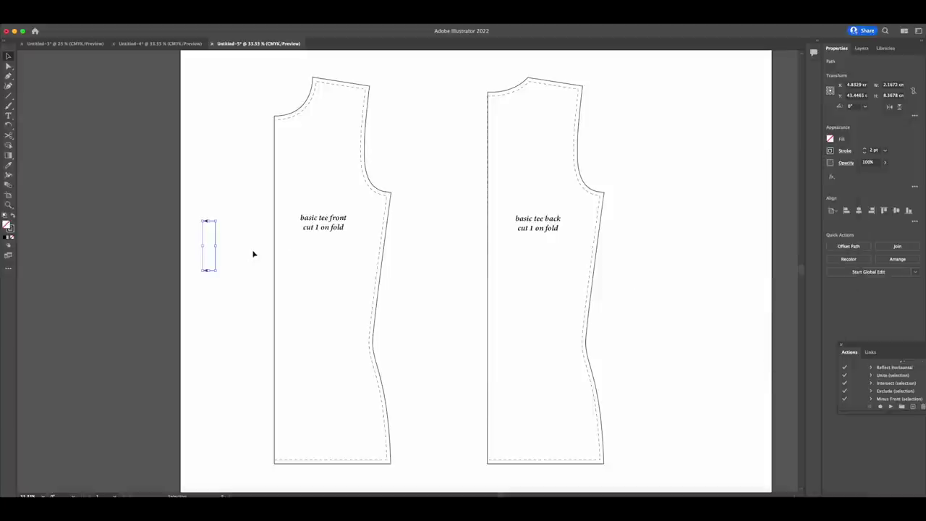
# Place the arrowed bracket on the front piece's fold edge and a copy on the back piece's fold edge
pyautogui.moveTo(216, 254)
pyautogui.mouseDown()
pyautogui.moveTo(293, 267)
pyautogui.moveTo(289, 295)
pyautogui.moveTo(502, 278)
pyautogui.mouseUp()
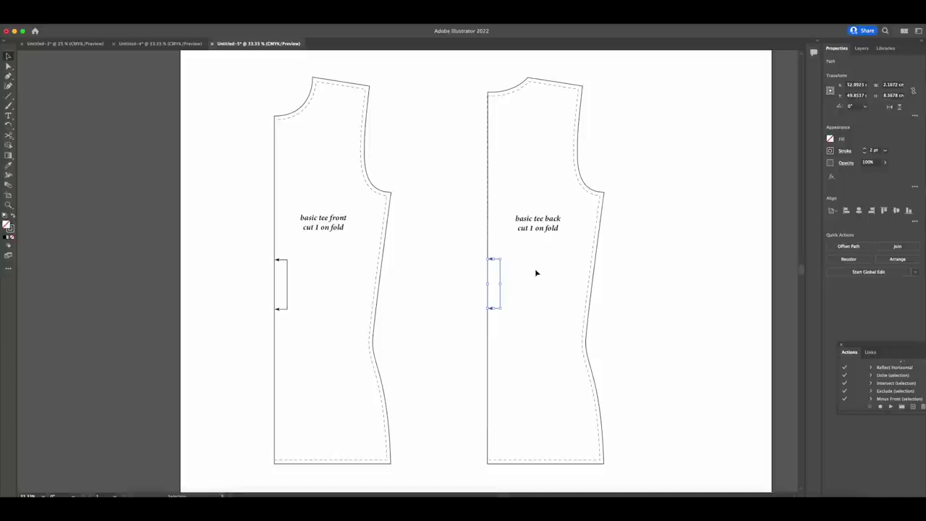
pyautogui.click(535, 270)
# Group the back piece's cutting line, seam line, label and fold bracket
pyautogui.moveTo(385, 91); pyautogui.dragTo(562, 475)
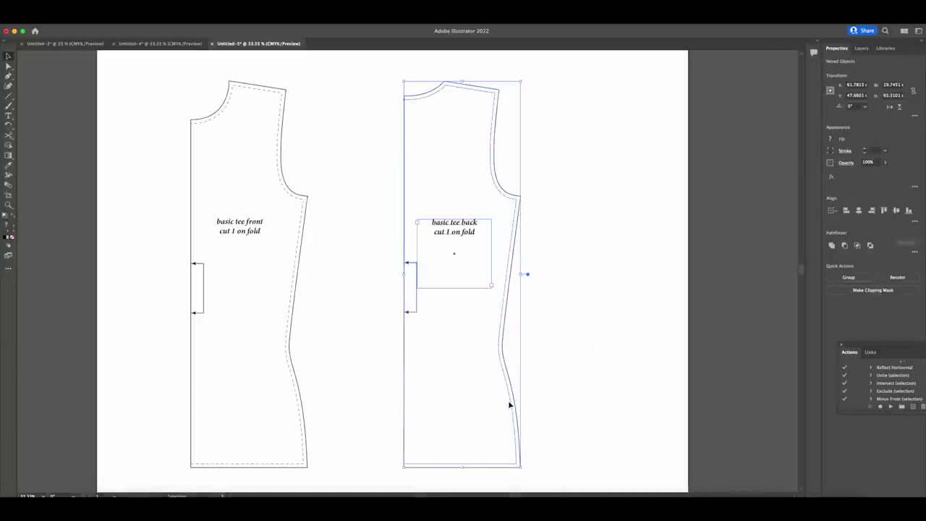
pyautogui.rightClick(510, 401)
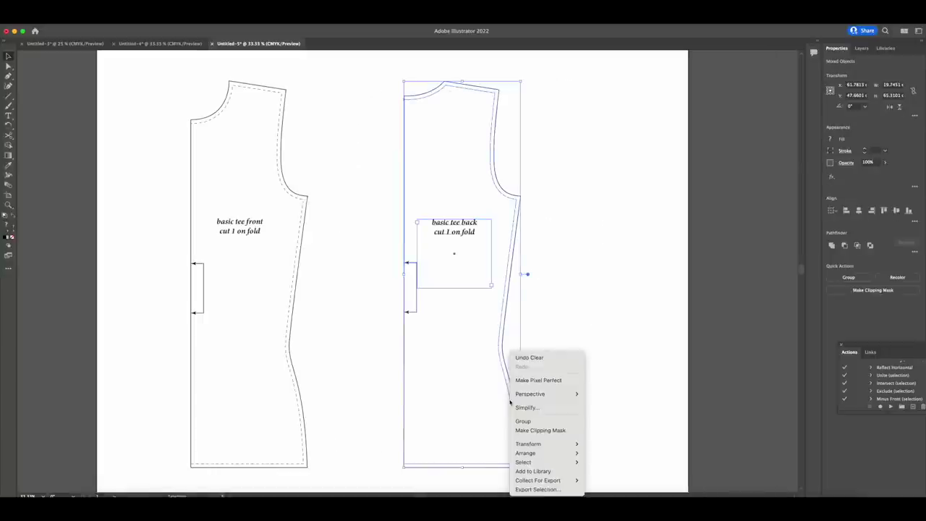
pyautogui.click(524, 421)
pyautogui.click(326, 274)
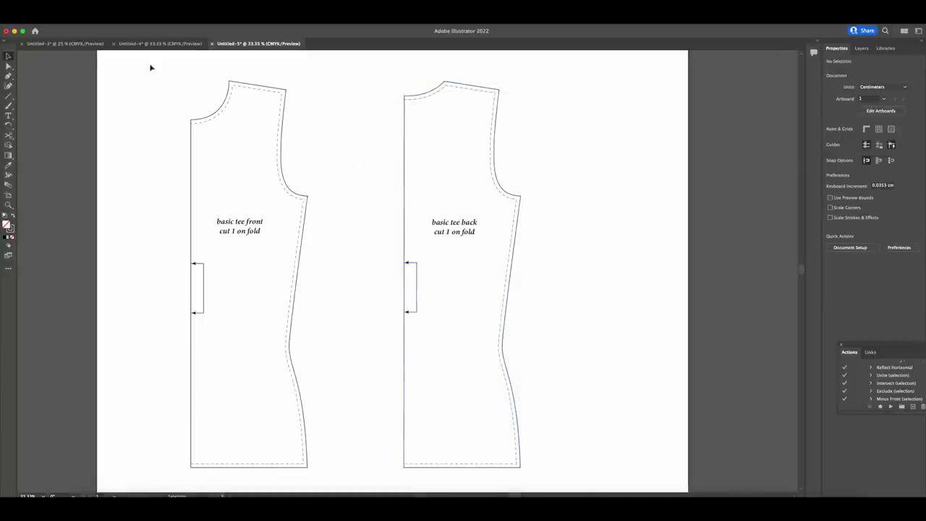
# Group the front piece's cutting line, seam line, label and fold bracket
pyautogui.moveTo(230, 205); pyautogui.dragTo(326, 467)
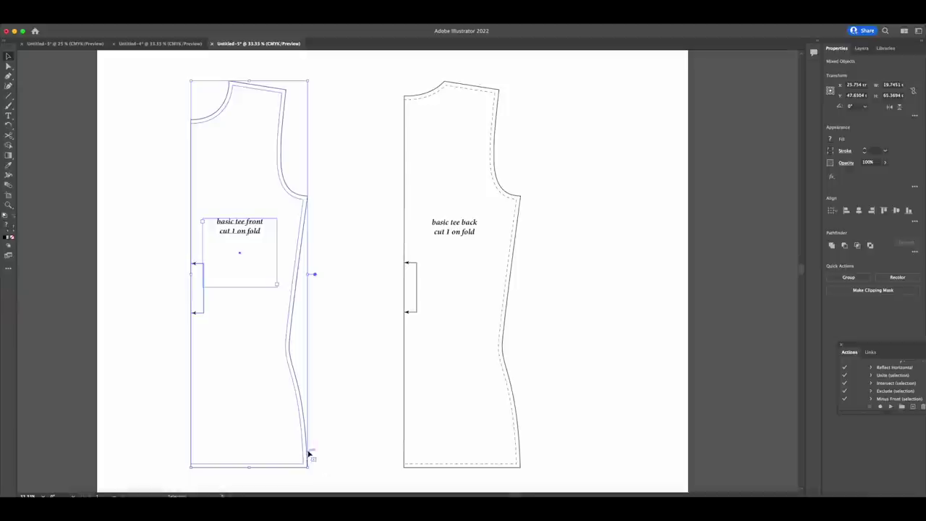
pyautogui.rightClick(308, 453)
pyautogui.click(330, 422)
pyautogui.click(345, 271)
# Draw a long vertical 4 pt line on the blank artboard and label its upper end 17 in 44 pt text
pyautogui.press('\\')
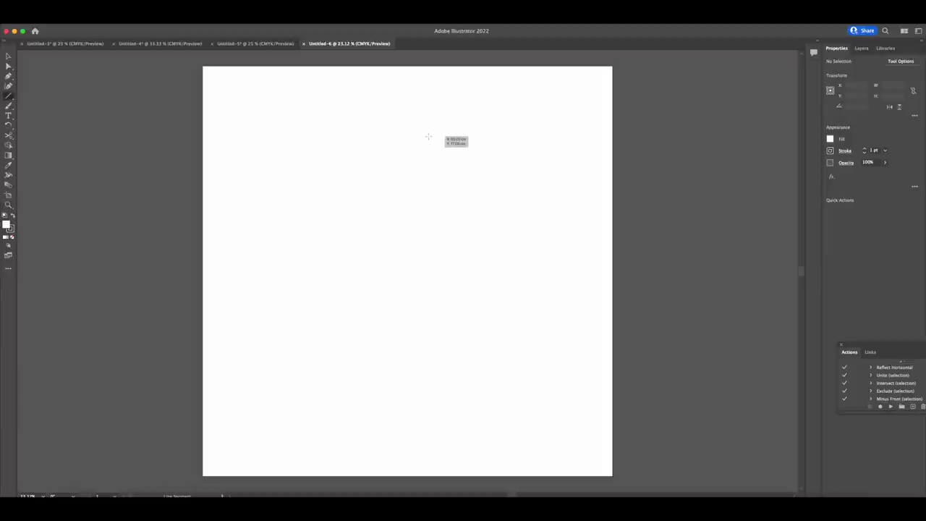
pyautogui.moveTo(429, 136); pyautogui.dragTo(443, 386)
pyautogui.press('t')
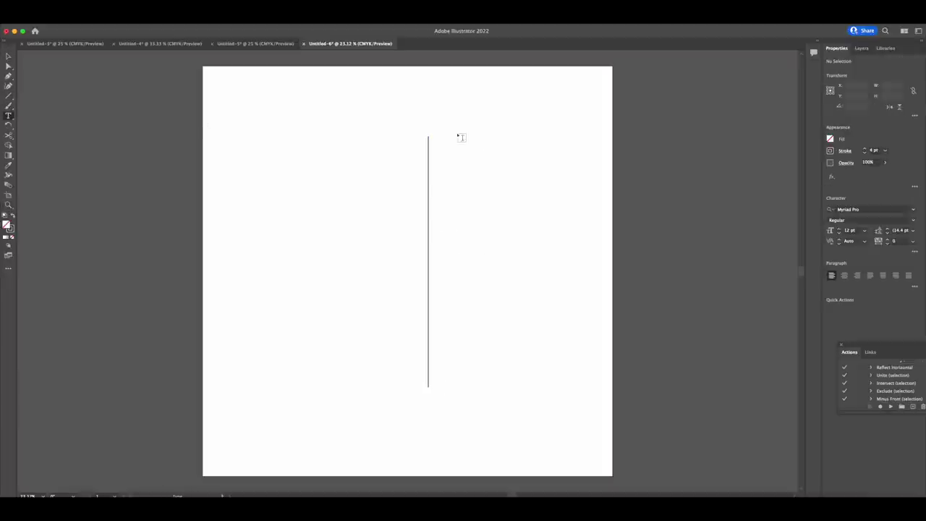
pyautogui.moveTo(418, 112); pyautogui.dragTo(443, 135)
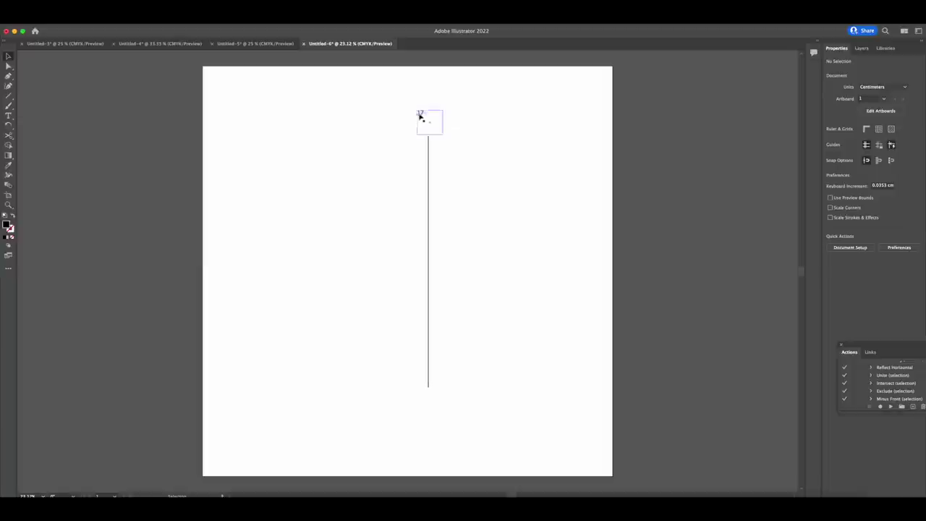
pyautogui.moveTo(422, 116); pyautogui.dragTo(426, 137)
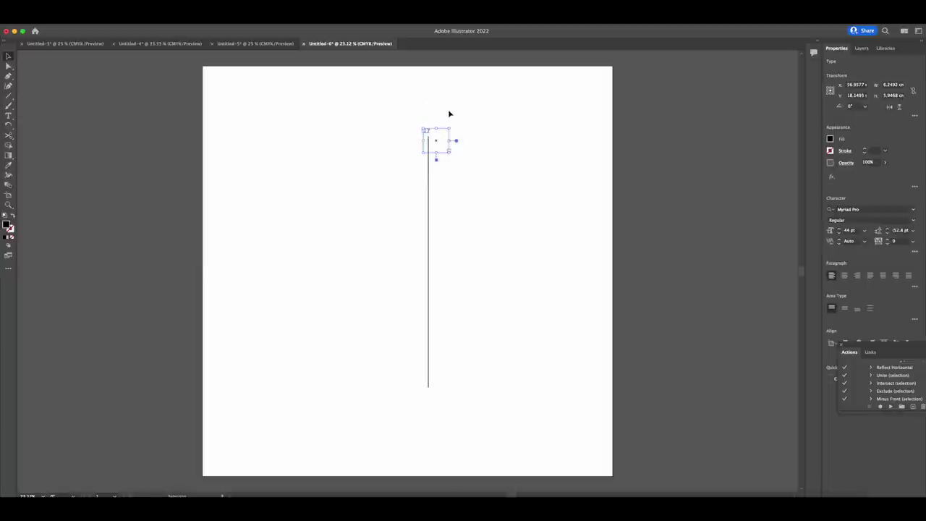
pyautogui.click(430, 113)
# Measure the distance from point 0 down to point 3 on the block draft in the Untitled-4 document
pyautogui.click(9, 96)
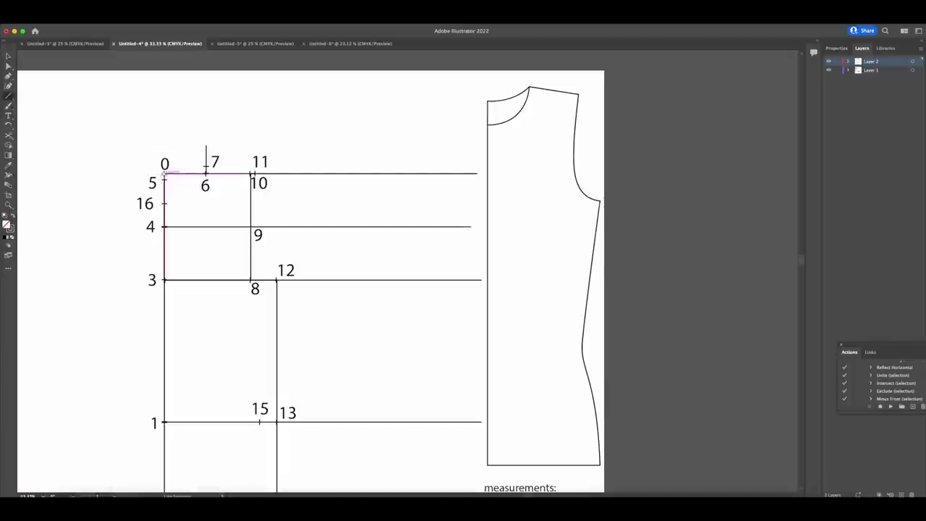
pyautogui.moveTo(165, 174); pyautogui.dragTo(167, 280)
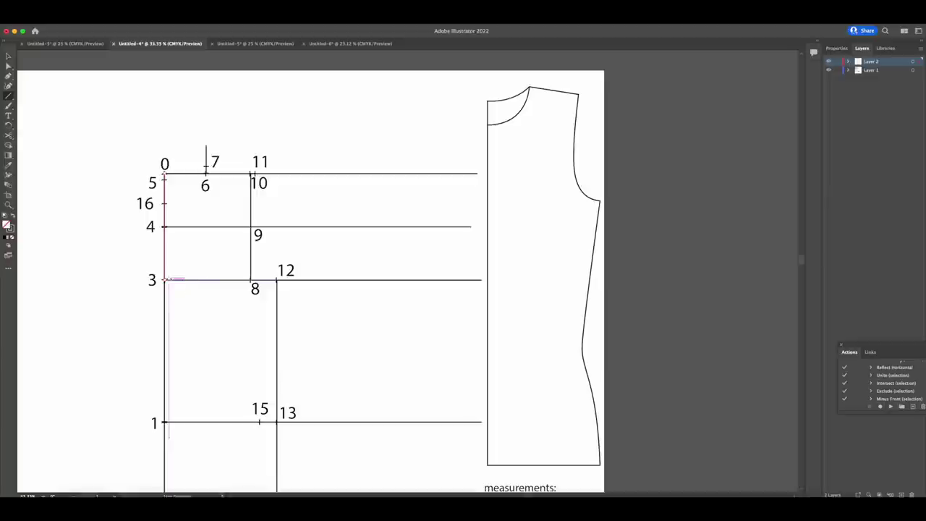
pyautogui.press('super+shift+a')
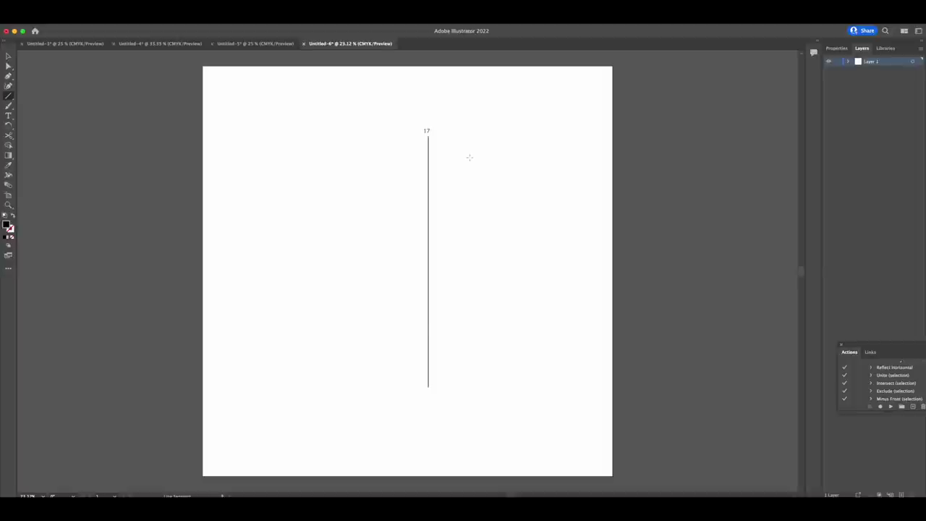
# Draw a 10 cm vertical line beside the long line, set its stroke to 4 pt and run the Arrowheads action on it
pyautogui.click(470, 157)
pyautogui.write('10')
pyautogui.press('Return')
pyautogui.click(836, 48)
pyautogui.click(865, 151)
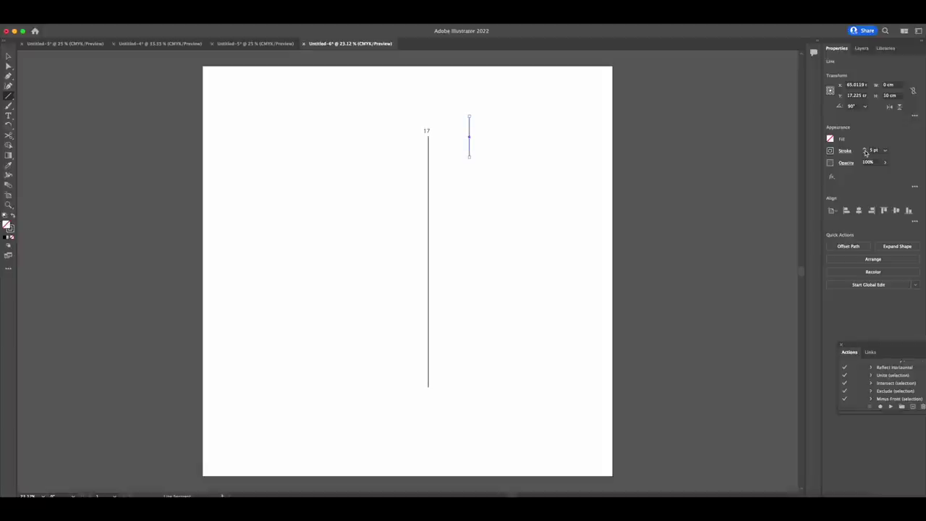
pyautogui.click(864, 153)
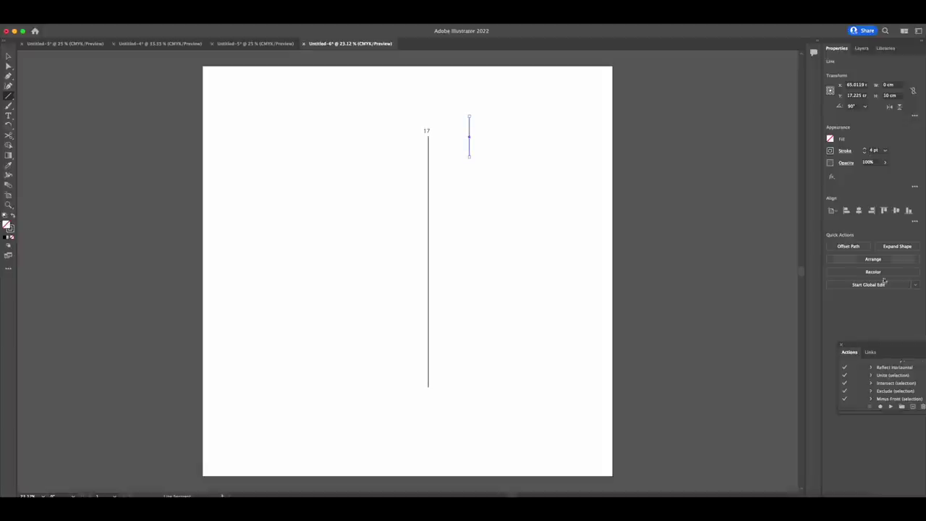
pyautogui.click(891, 406)
# Align the 10 cm line with the top of the long vertical line and label its lower end mark 18
pyautogui.press('v')
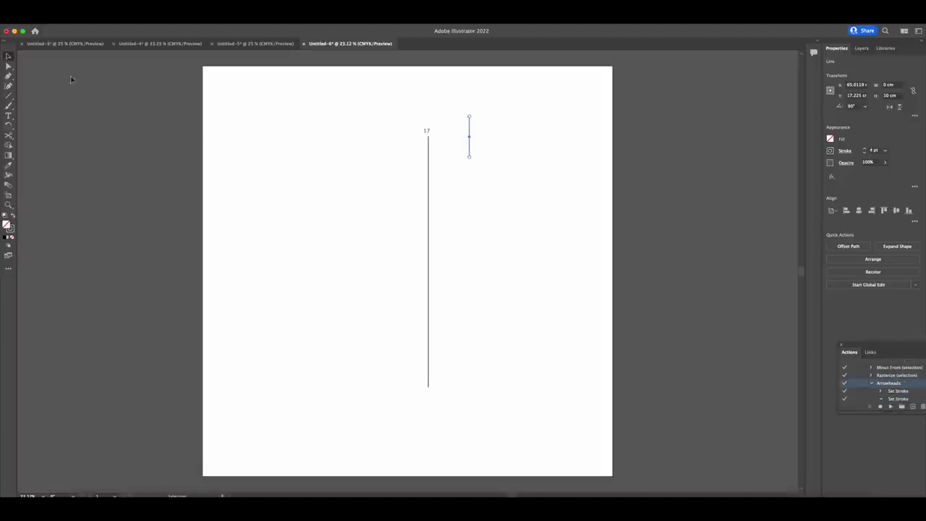
pyautogui.click(306, 177)
pyautogui.moveTo(471, 150); pyautogui.dragTo(426, 170)
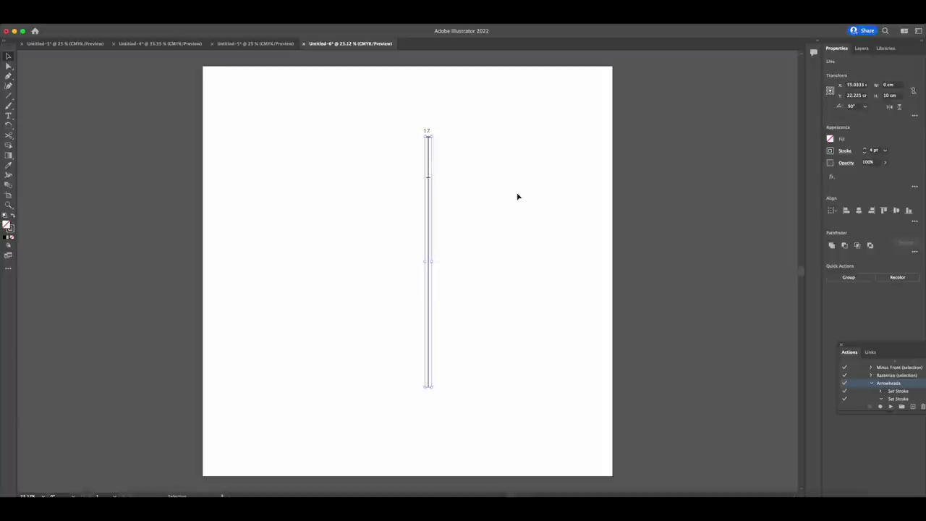
pyautogui.click(884, 210)
pyautogui.click(530, 192)
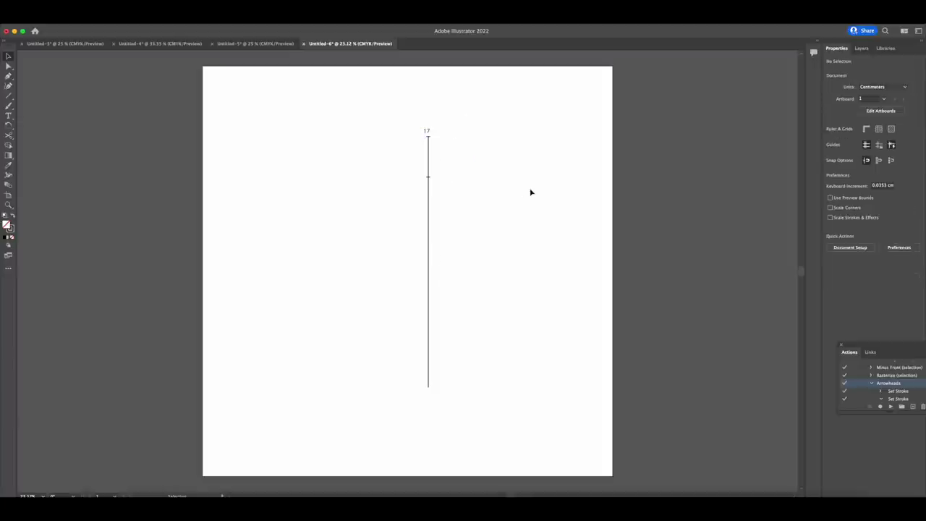
pyautogui.moveTo(443, 176); pyautogui.dragTo(438, 179)
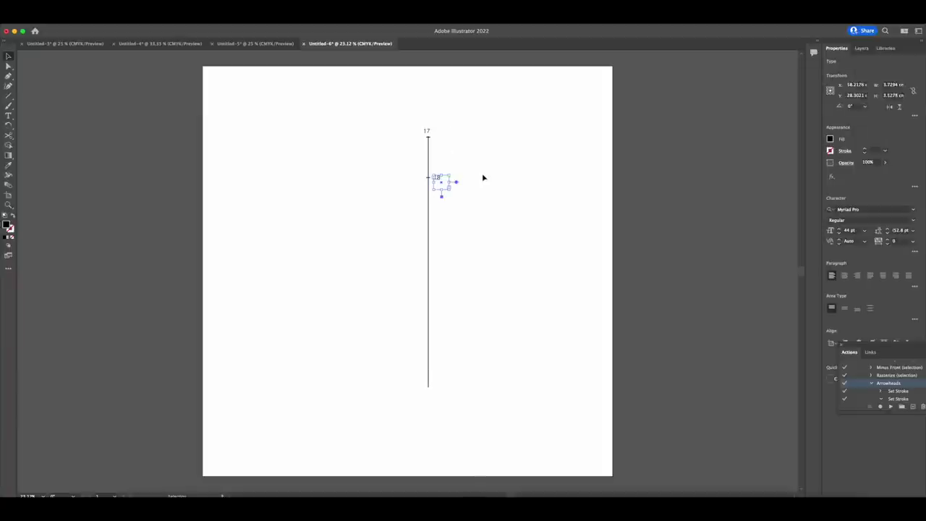
pyautogui.click(482, 175)
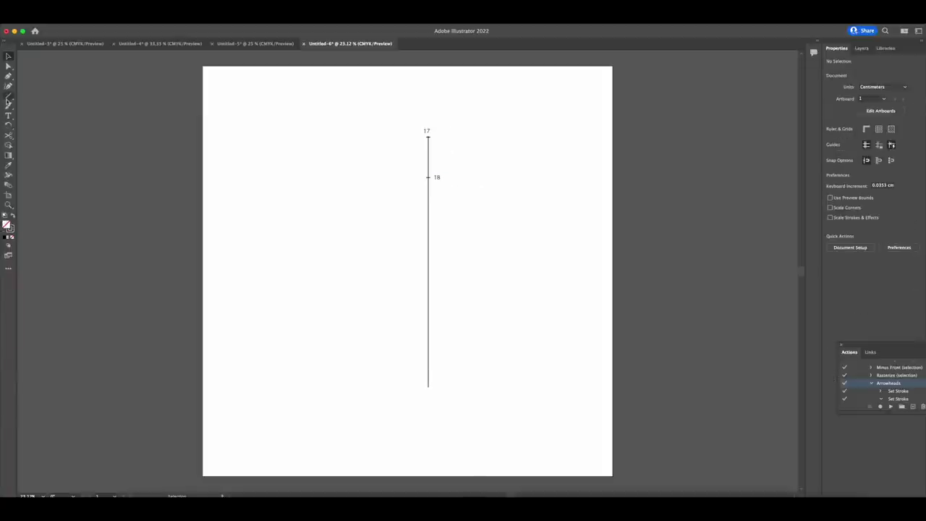
# Draw a 58.5 cm line at 90° beside the sleeve construction line
pyautogui.click(8, 96)
pyautogui.click(495, 182)
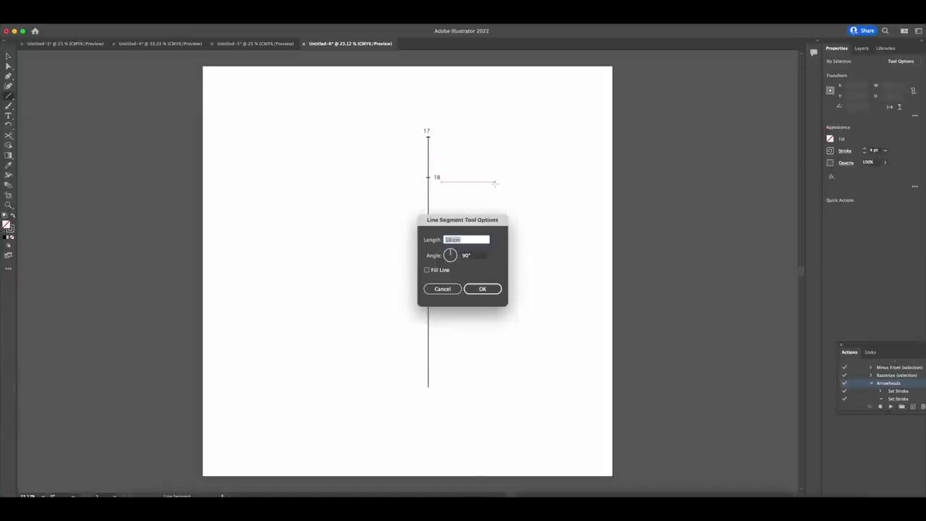
pyautogui.write('58.5')
pyautogui.press('Return')
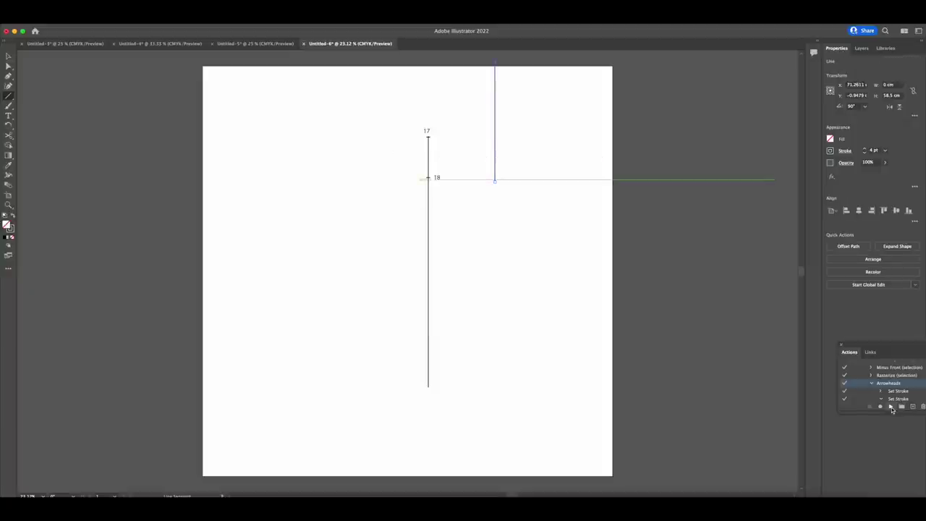
# Run the Arrowheads action on the 58.5 cm line and align it with point 17 on the long vertical line
pyautogui.click(891, 407)
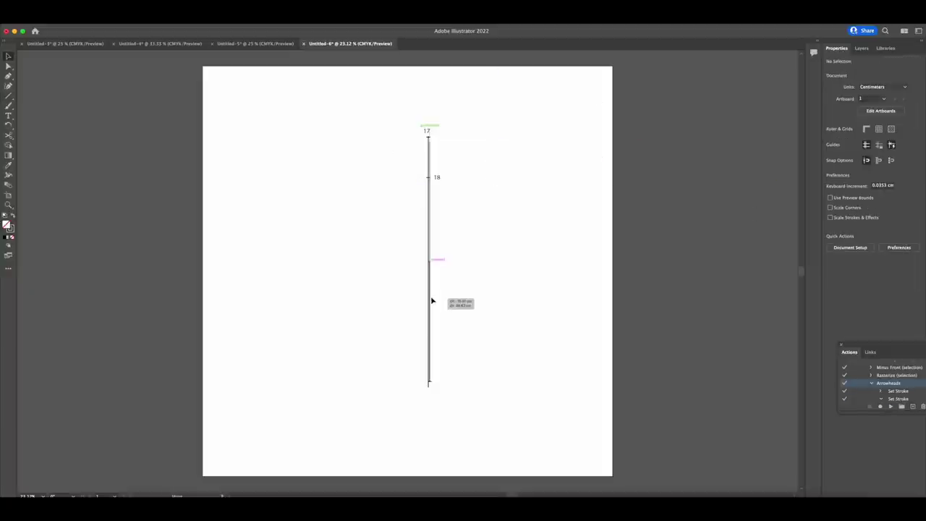
pyautogui.moveTo(430, 298); pyautogui.dragTo(430, 296)
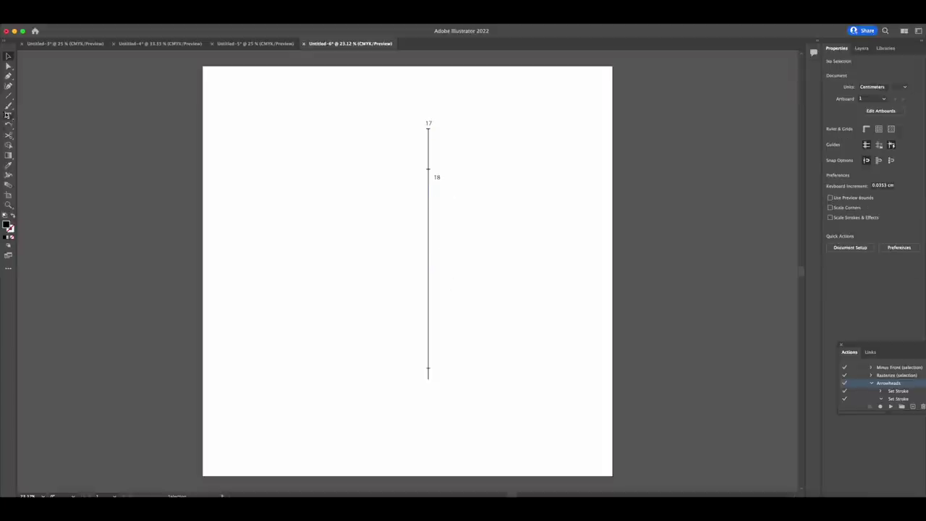
# Draw a horizontal line about 48.5 cm long leftward from the lowest mark on the vertical line, with a 4 pt stroke
pyautogui.click(8, 96)
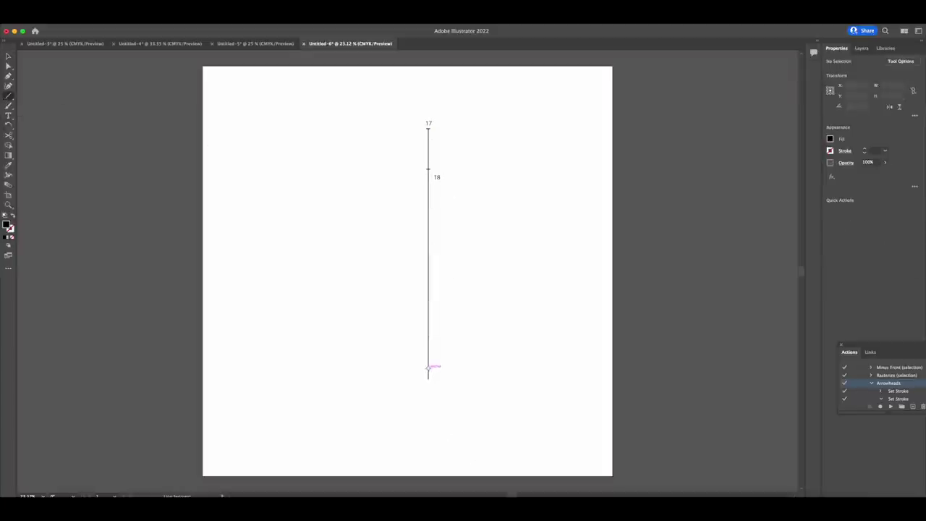
pyautogui.moveTo(429, 367); pyautogui.dragTo(229, 368)
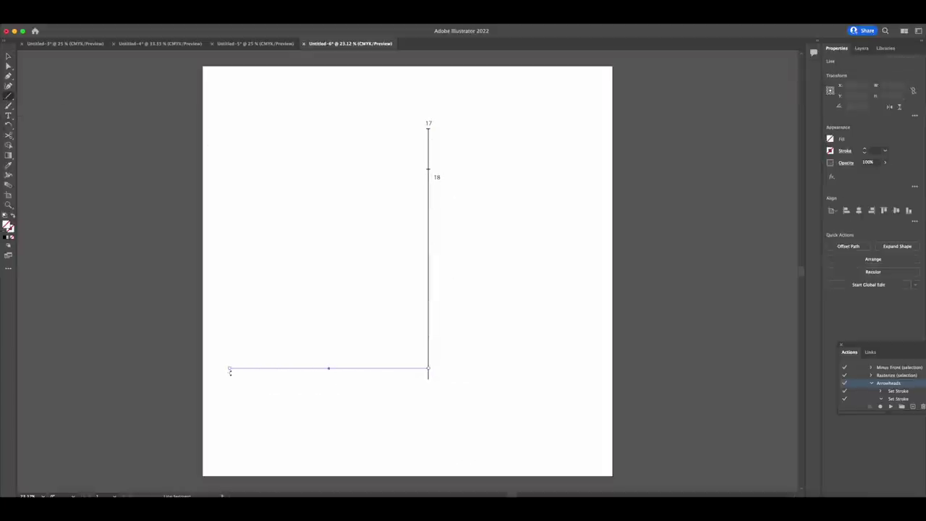
pyautogui.click(864, 147)
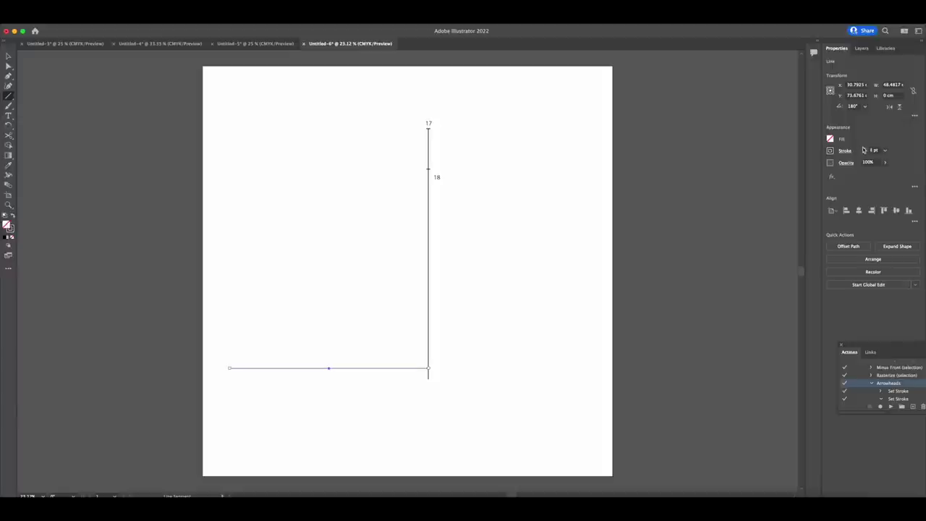
pyautogui.click(8, 57)
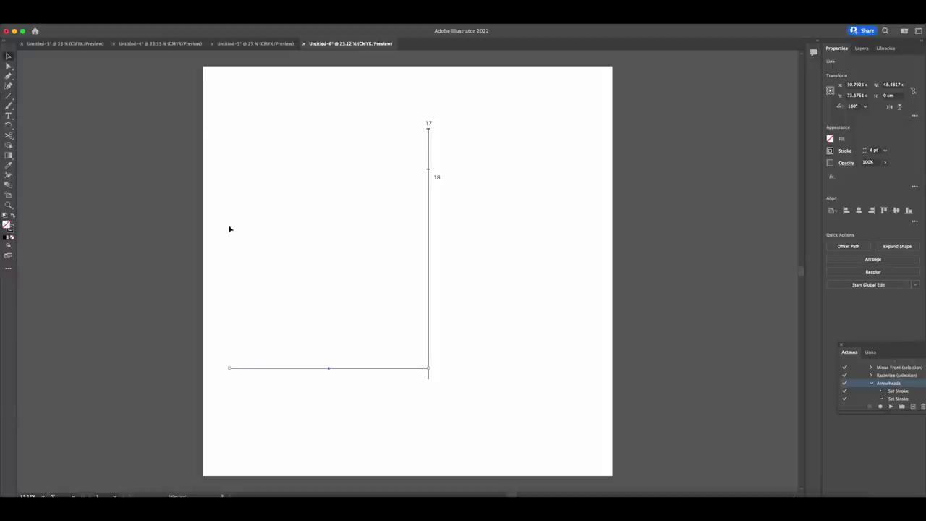
pyautogui.click(494, 387)
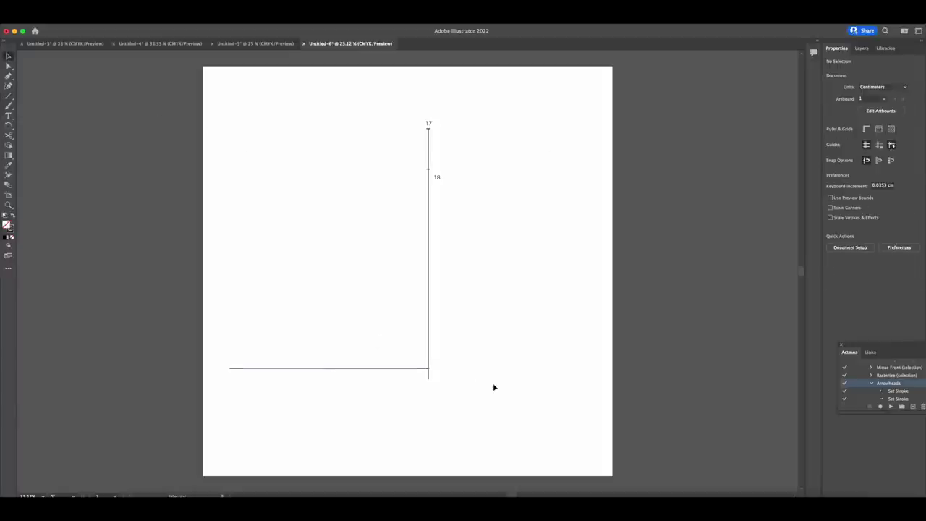
# Draw a horizontal line about 43.8 cm long leftward from the mark at 18, and label the lowest mark 19
pyautogui.press('\\')
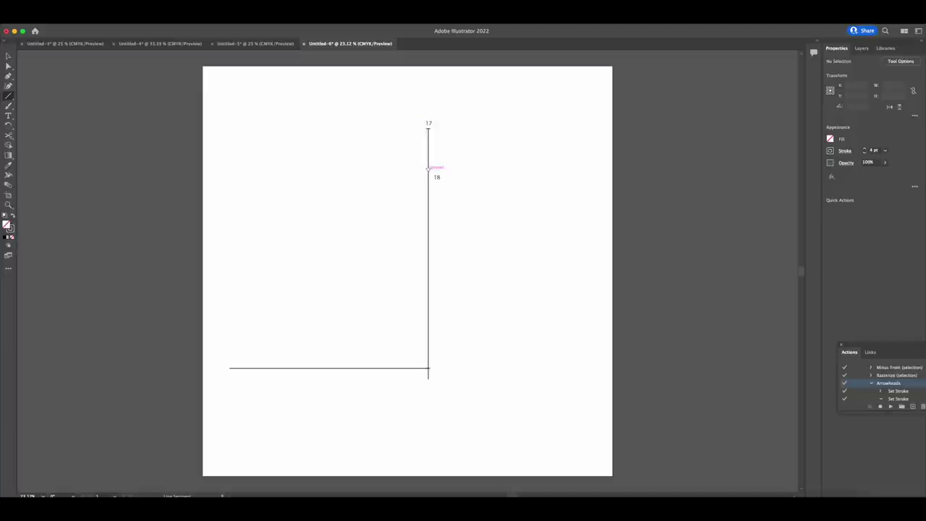
pyautogui.moveTo(428, 169)
pyautogui.mouseDown()
pyautogui.moveTo(221, 169)
pyautogui.moveTo(248, 169)
pyautogui.mouseUp()
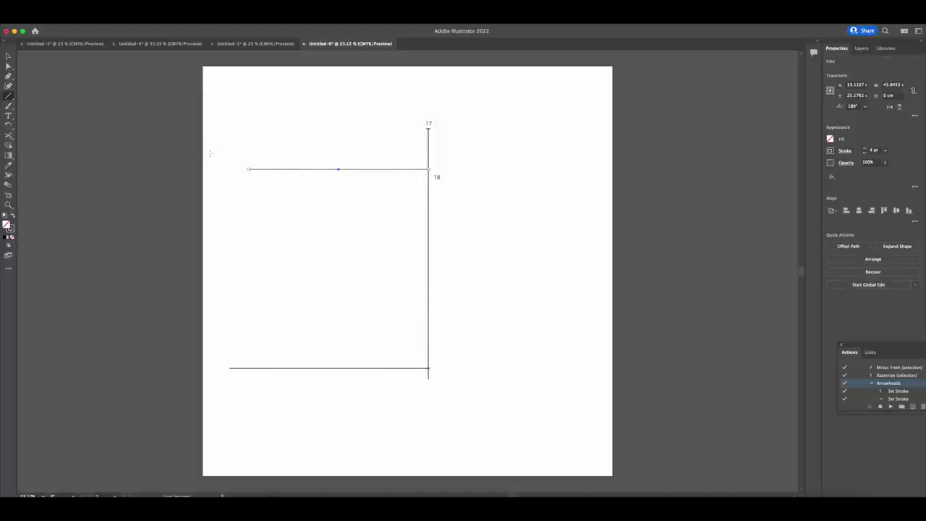
pyautogui.click(8, 57)
pyautogui.click(418, 281)
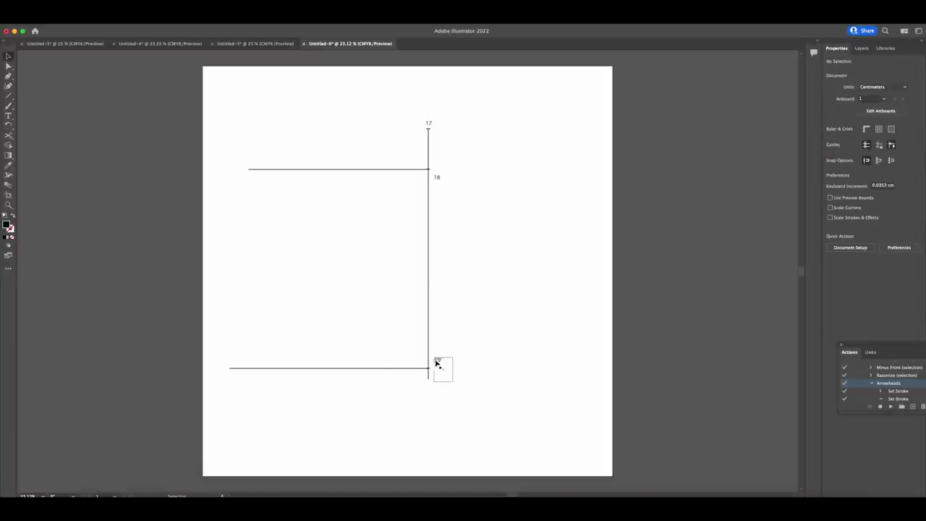
pyautogui.moveTo(436, 364); pyautogui.dragTo(433, 371)
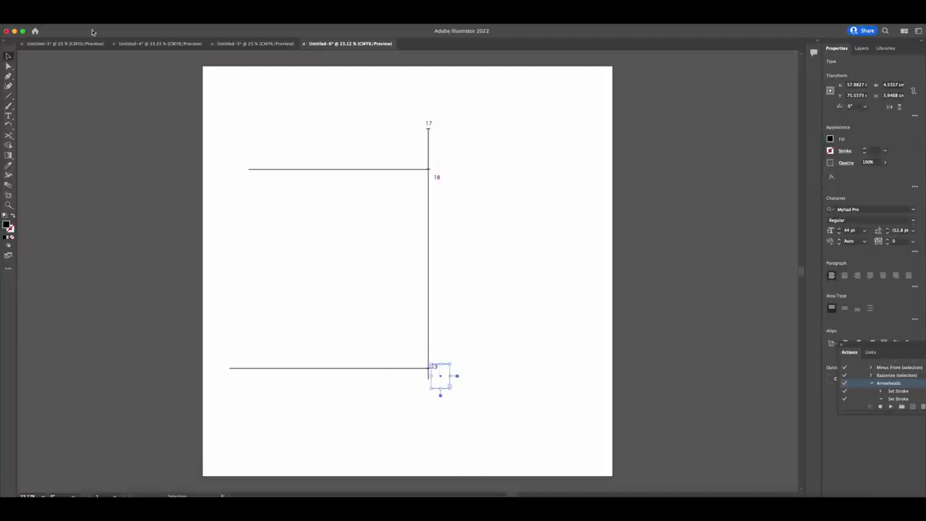
# Measure the diagonal distance from point 11 to point 12 on the block draft in the Untitled-4 document
pyautogui.click(137, 44)
pyautogui.press('\\')
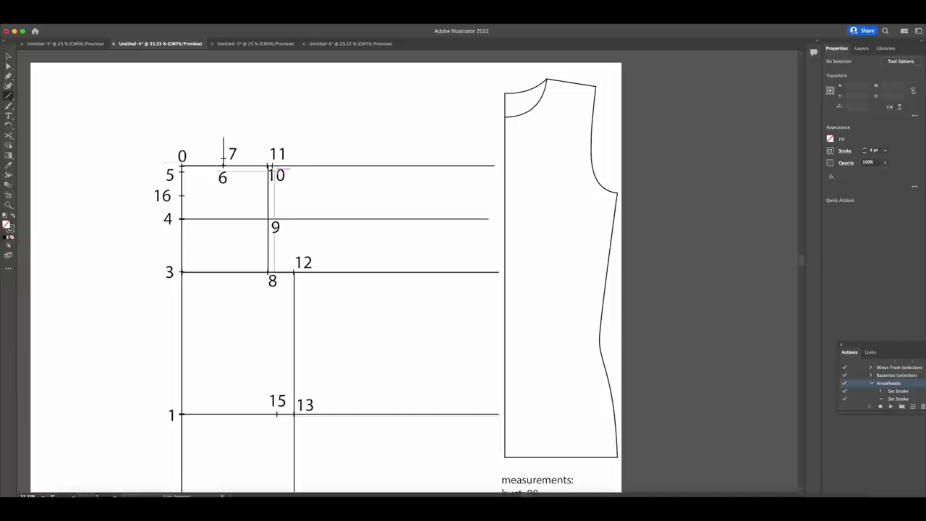
pyautogui.moveTo(270, 166); pyautogui.dragTo(295, 273)
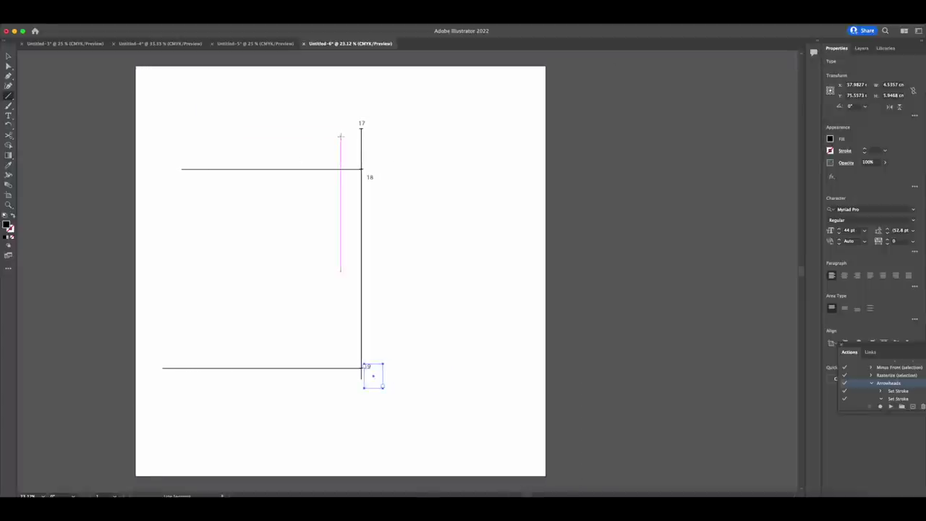
# Draw an 18.37 cm line beside the vertical line in the Untitled-6 document and give it a 4 pt stroke
pyautogui.click(340, 136)
pyautogui.write('18')
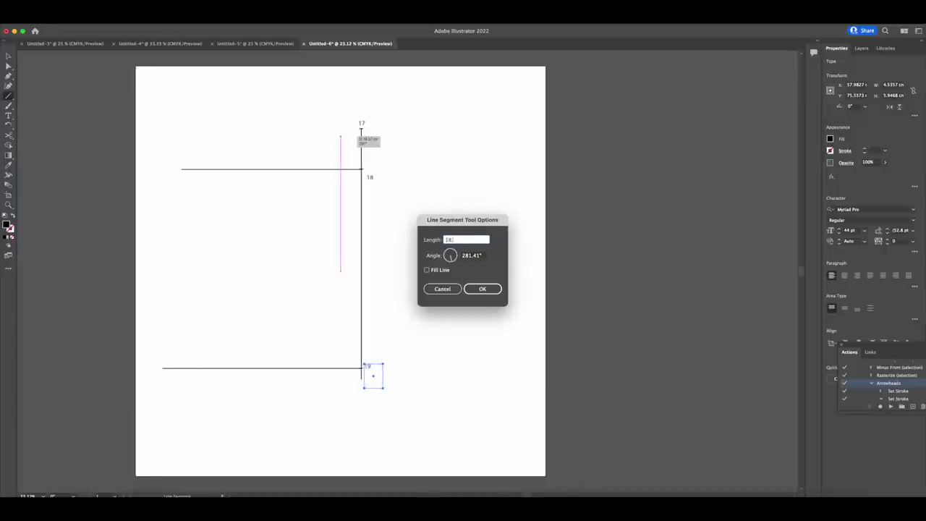
pyautogui.write('.37')
pyautogui.press('Return')
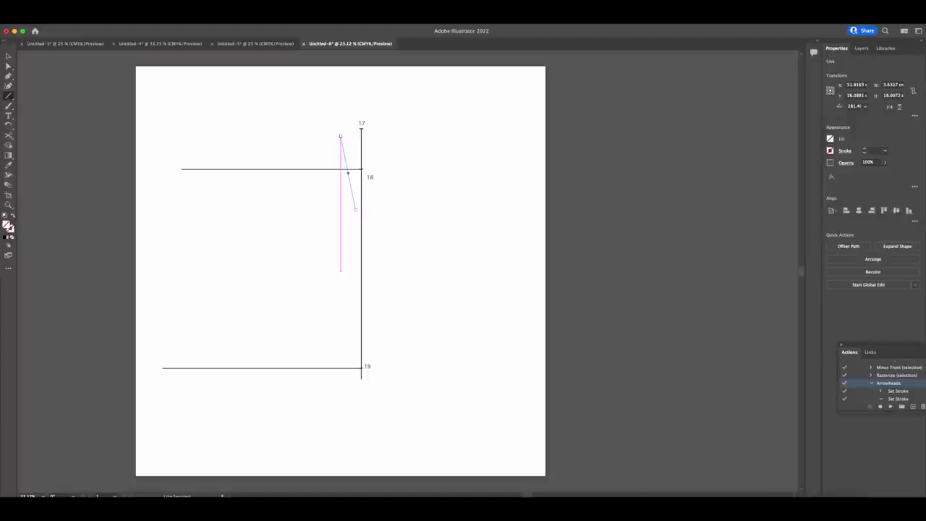
pyautogui.click(863, 151)
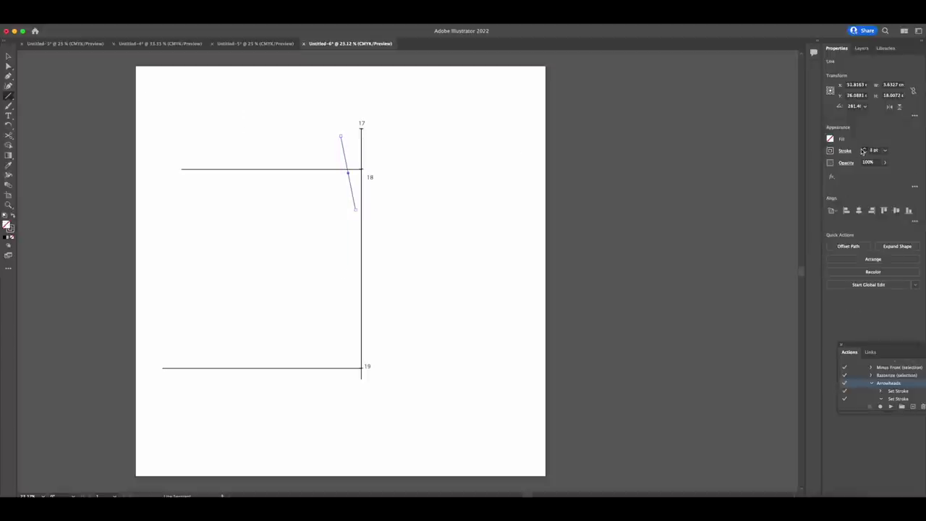
# Move the 18.37 cm line to start at point 17 and rotate it about that point until it meets the horizontal line through 18
pyautogui.click(9, 56)
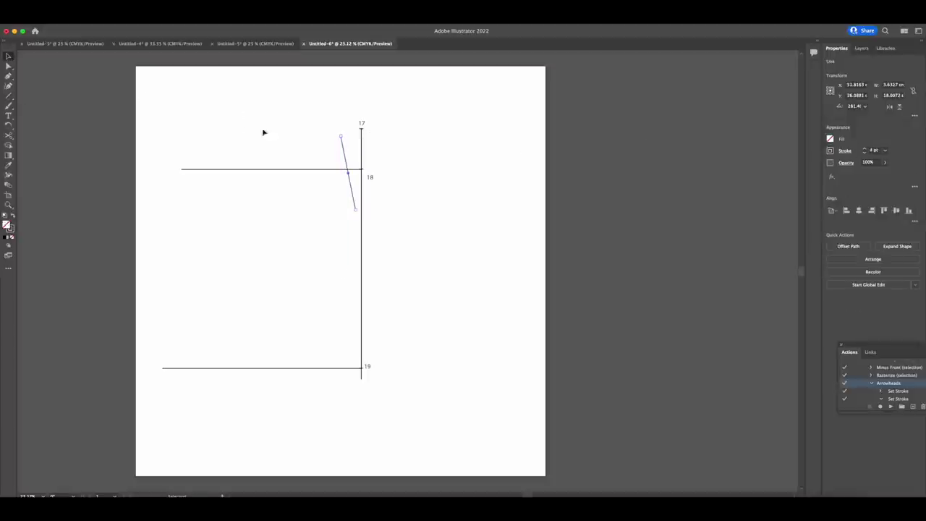
pyautogui.click(326, 157)
pyautogui.moveTo(343, 154); pyautogui.dragTo(367, 150)
pyautogui.click(9, 125)
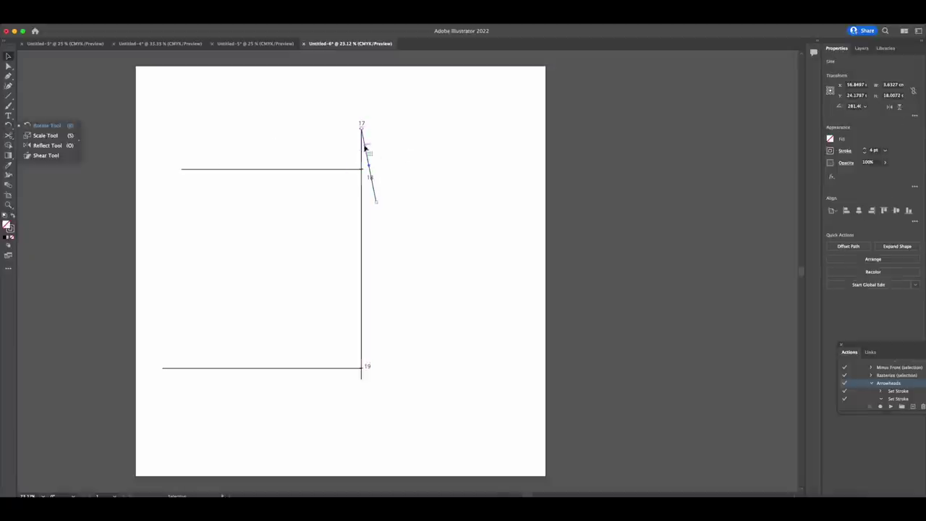
pyautogui.click(44, 125)
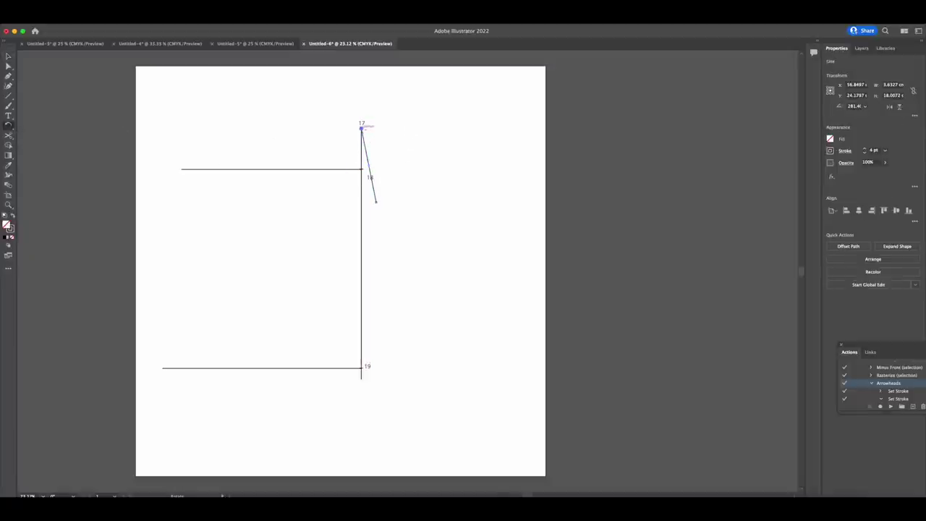
pyautogui.click(361, 128)
pyautogui.moveTo(377, 204); pyautogui.dragTo(295, 175)
# Label the point where the diagonal meets the horizontal line 20 and place the label close to it
pyautogui.moveTo(311, 291); pyautogui.dragTo(336, 315)
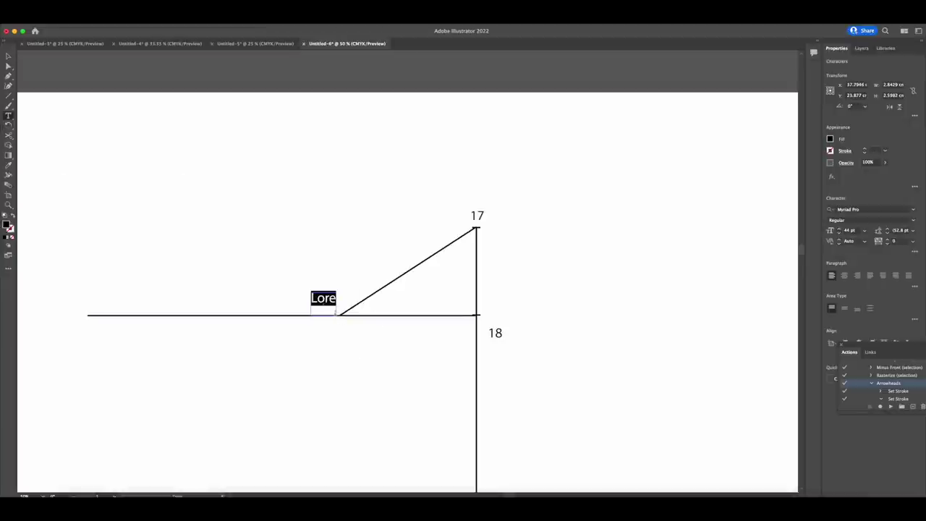
pyautogui.write('20')
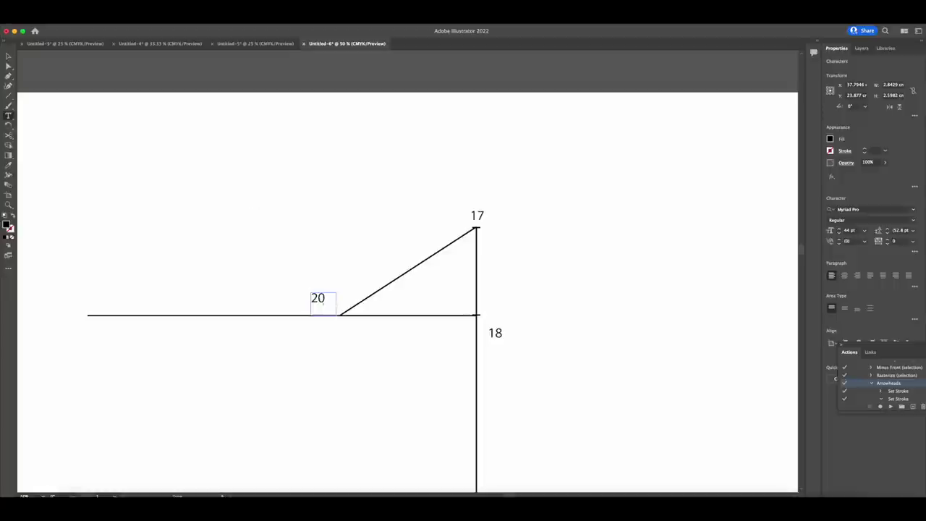
pyautogui.click(10, 57)
pyautogui.click(306, 294)
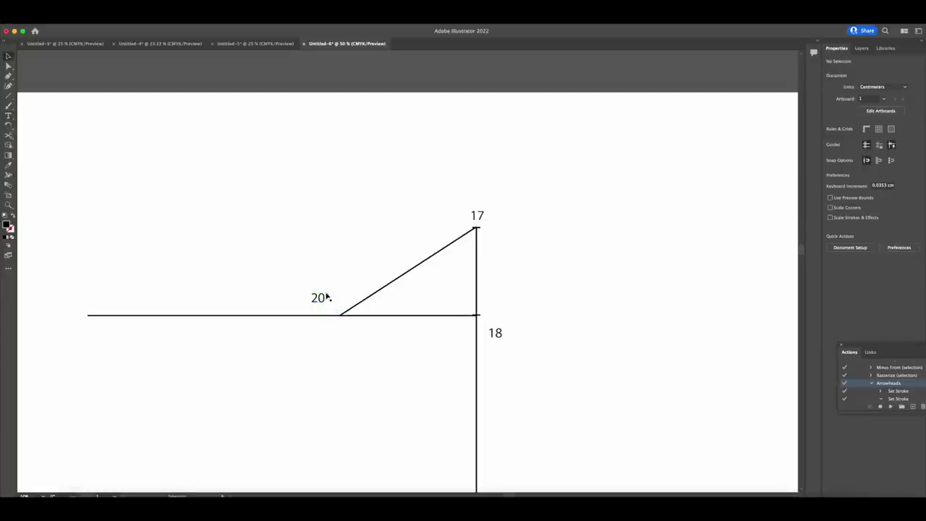
pyautogui.moveTo(326, 297); pyautogui.dragTo(331, 308)
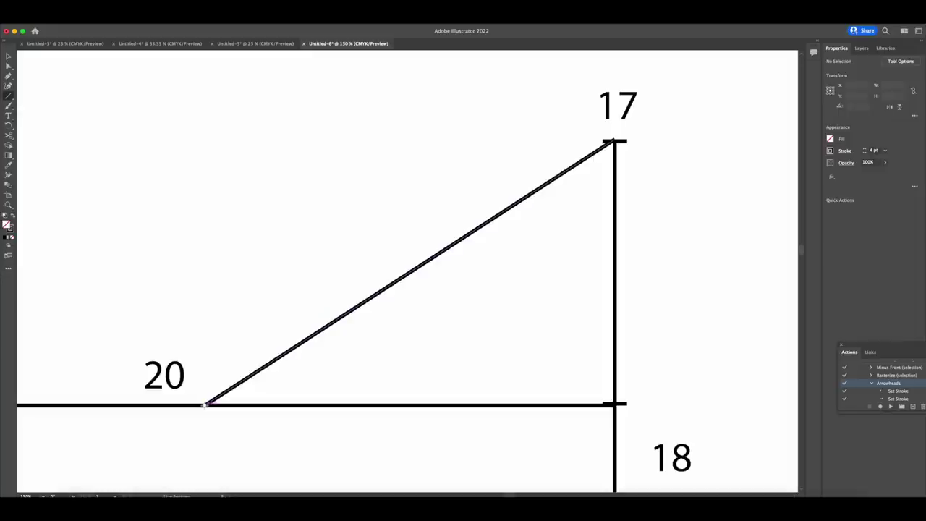
# Draw a line about 6.1 cm long along the diagonal from point 20 and run the Arrowheads action on it
pyautogui.moveTo(205, 405); pyautogui.dragTo(346, 315)
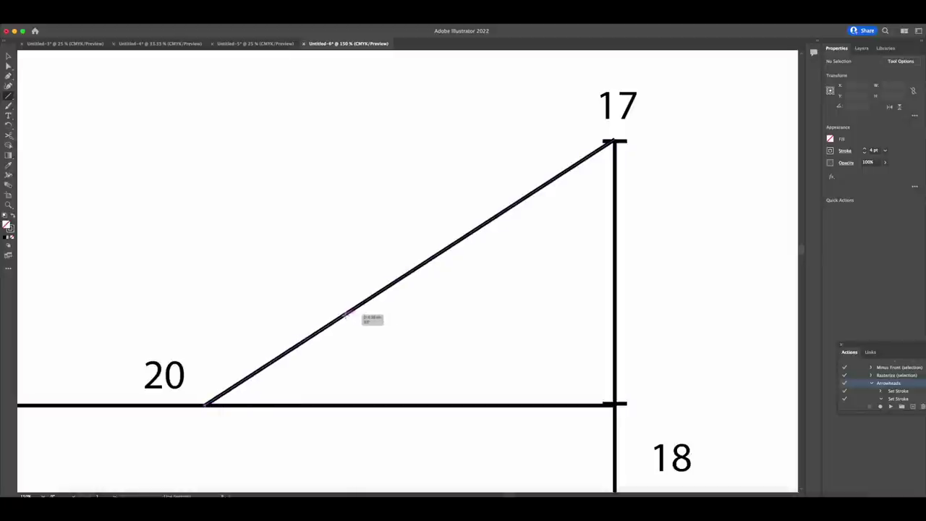
pyautogui.moveTo(345, 316); pyautogui.dragTo(341, 318)
pyautogui.click(892, 407)
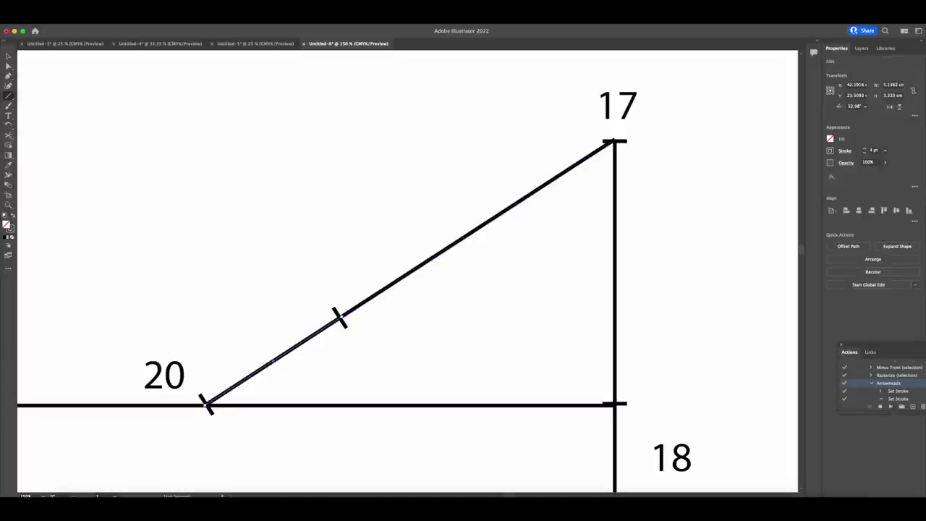
# Label the new mark on the diagonal 21
pyautogui.press('t')
pyautogui.moveTo(274, 255); pyautogui.dragTo(360, 343)
pyautogui.write('21')
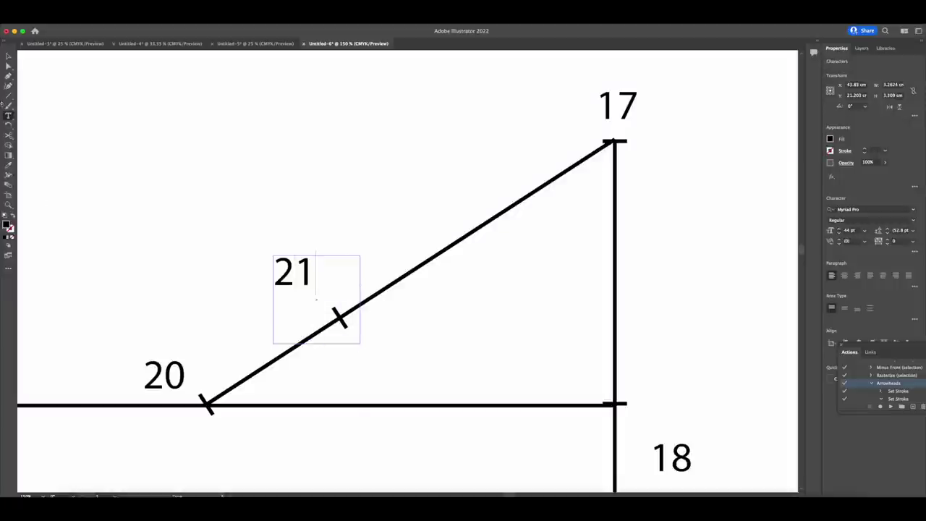
pyautogui.click(9, 57)
pyautogui.click(132, 156)
# Cut the diagonal line at point 21 with the Scissors tool
pyautogui.press('super+minus')
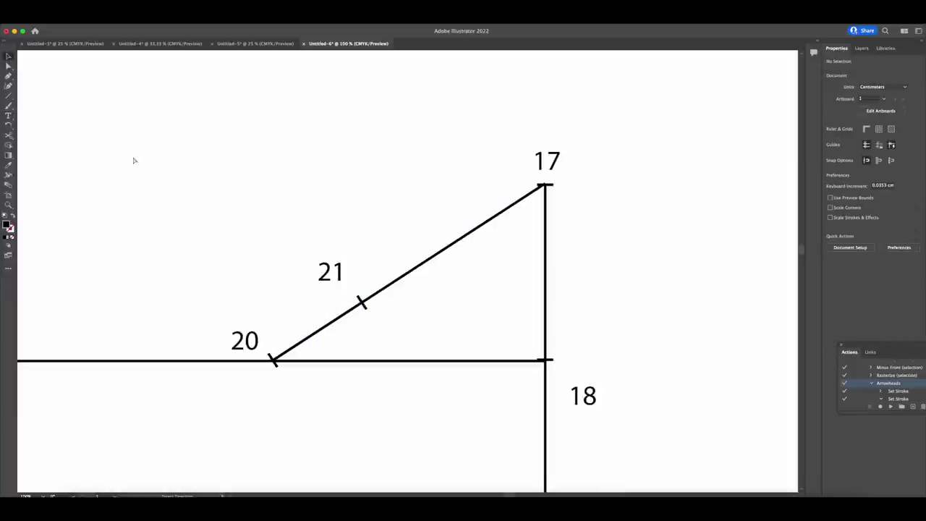
pyautogui.press('super+minus')
pyautogui.press('super+minus')
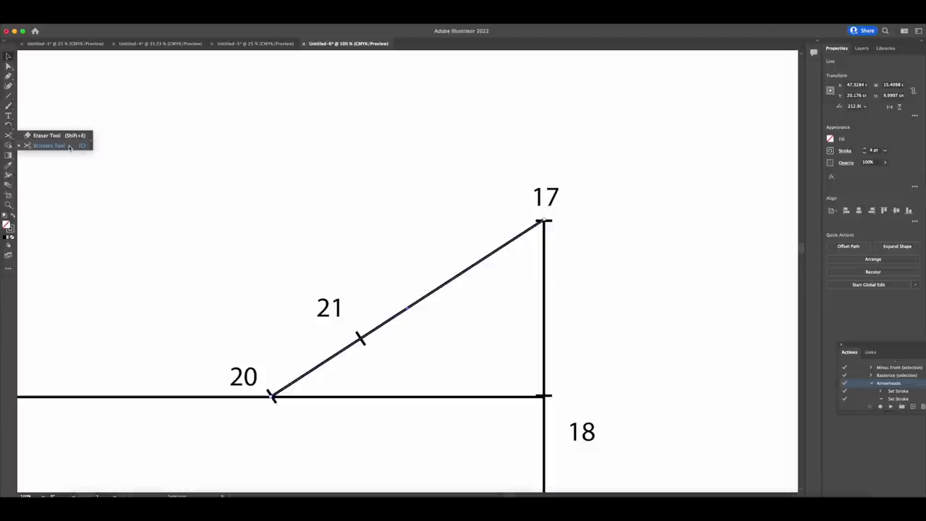
pyautogui.click(70, 147)
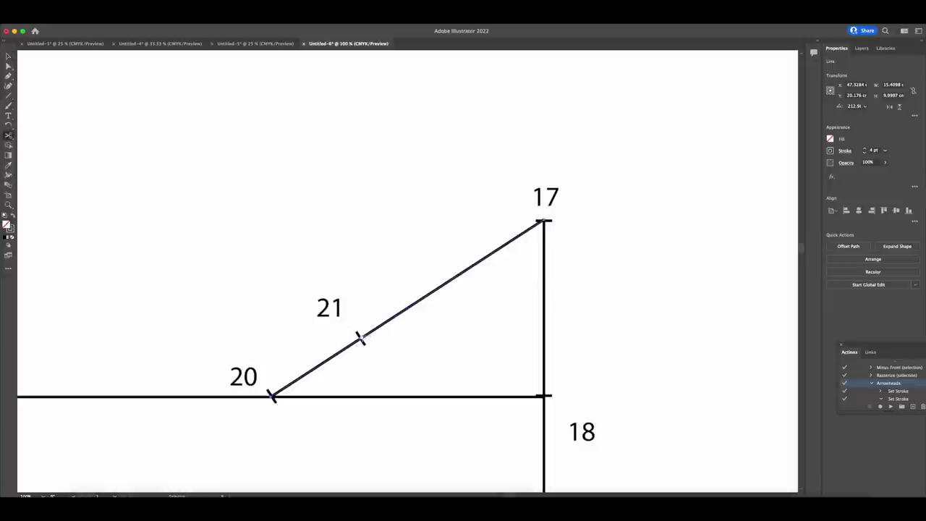
pyautogui.rightClick(360, 339)
pyautogui.rightClick(357, 340)
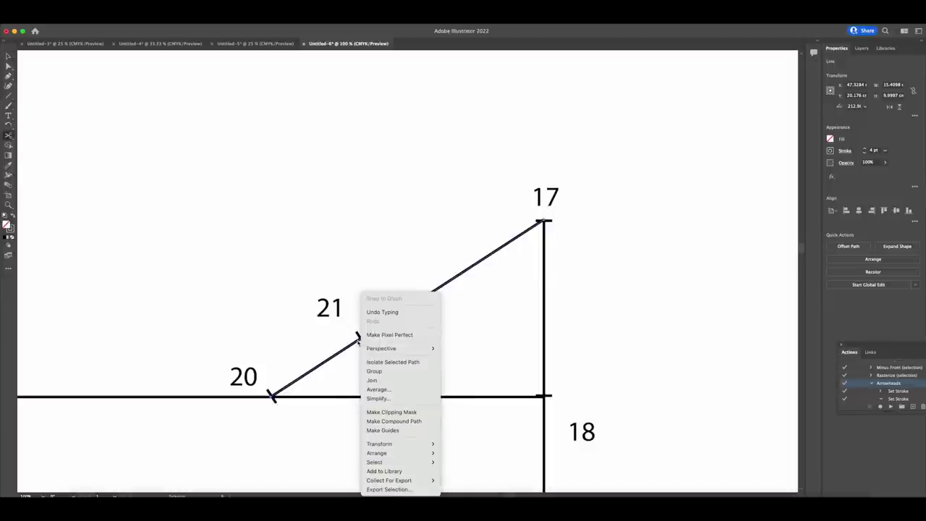
pyautogui.click(357, 340)
pyautogui.click(361, 338)
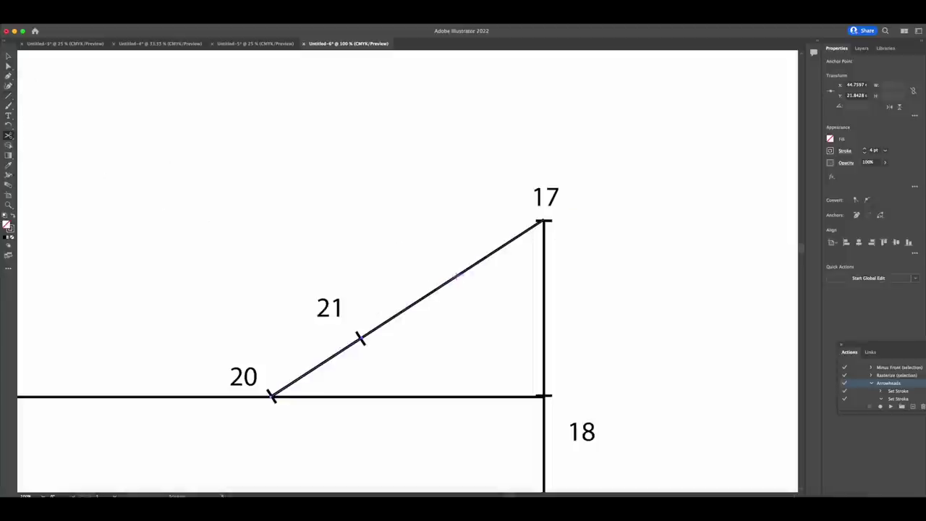
# Cut the diagonal midway between 21 and 17 and draw a line about 2 cm long outward from the cut, square to the diagonal
pyautogui.click(459, 277)
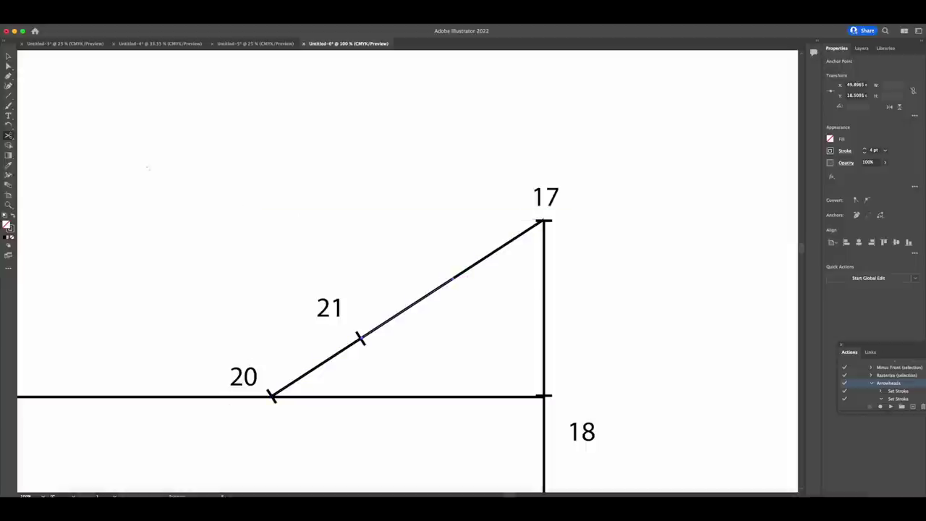
pyautogui.click(8, 95)
pyautogui.moveTo(442, 264)
pyautogui.mouseDown()
pyautogui.moveTo(450, 277)
pyautogui.moveTo(431, 252)
pyautogui.mouseUp()
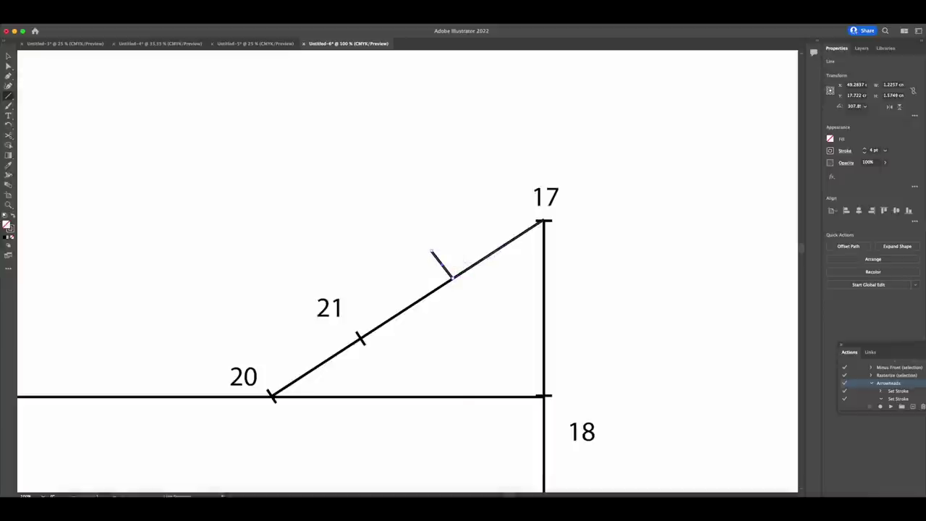
# Cut the diagonal midway between 20 and 21 and draw a short line inward from the cut, square to the diagonal
pyautogui.press('c')
pyautogui.click(317, 367)
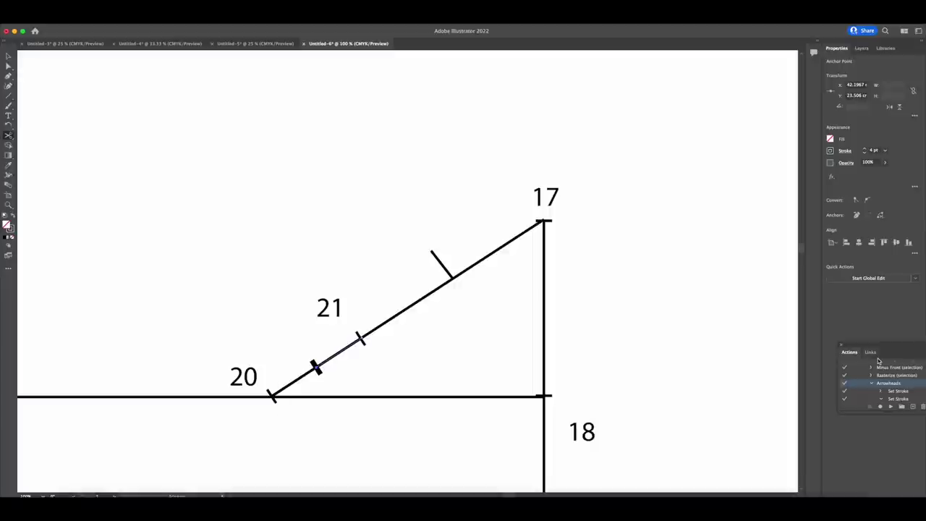
pyautogui.press('\\')
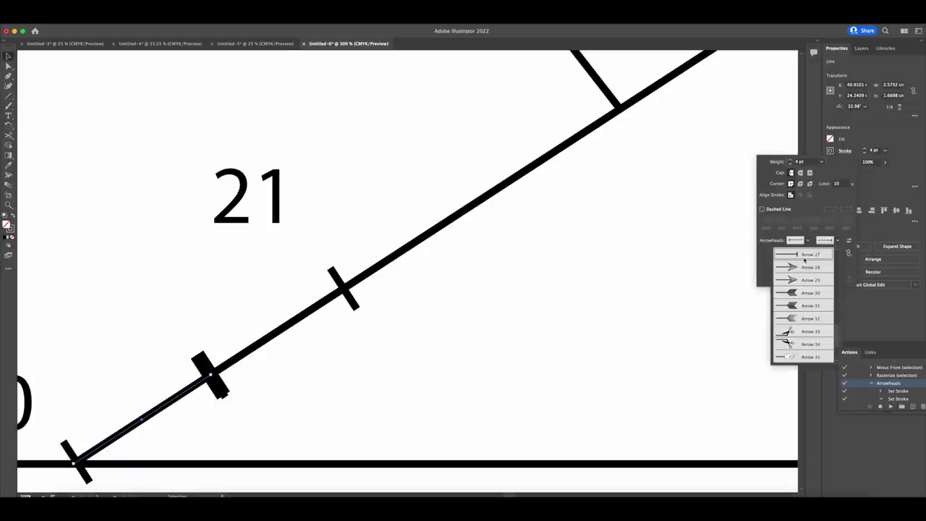
# Remove the arrowheads at the new cut from both adjoining diagonal segments between 20 and 21
pyautogui.scroll(10, 804, 259)
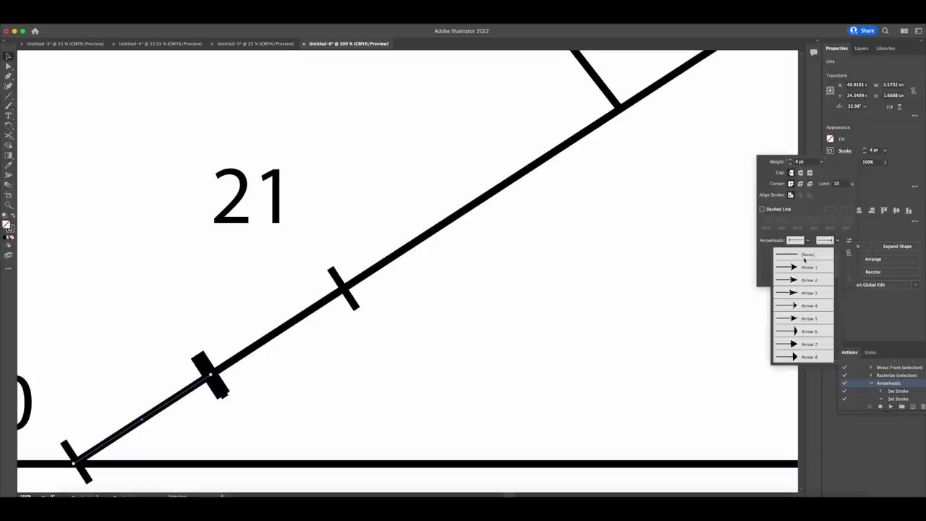
pyautogui.click(793, 255)
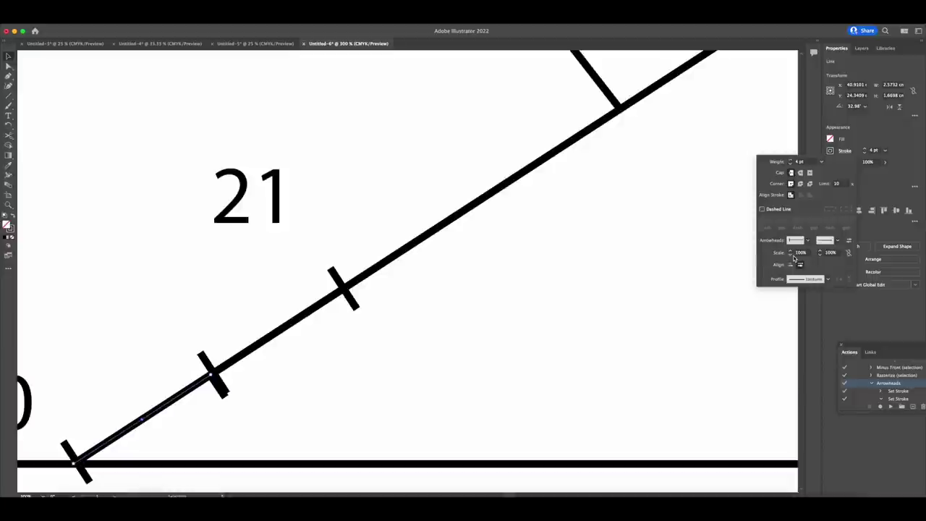
pyautogui.click(299, 321)
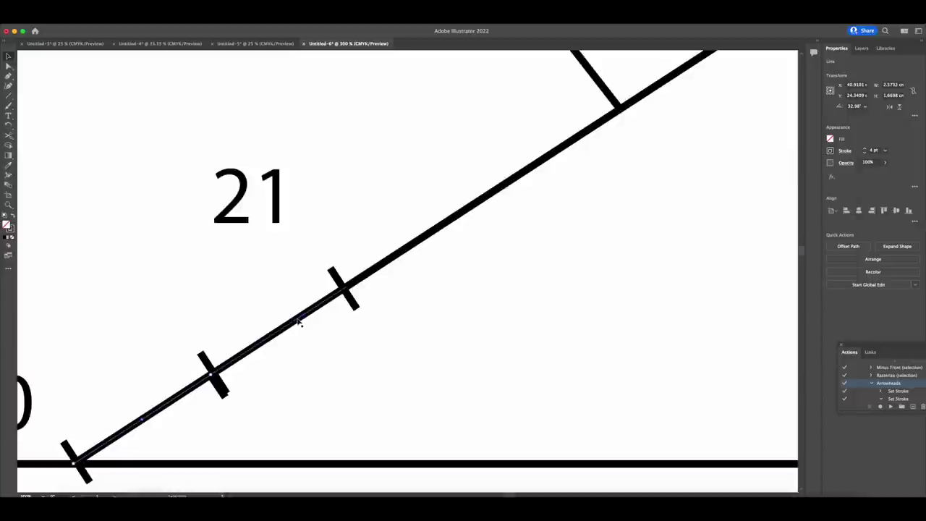
pyautogui.click(301, 322)
pyautogui.click(843, 151)
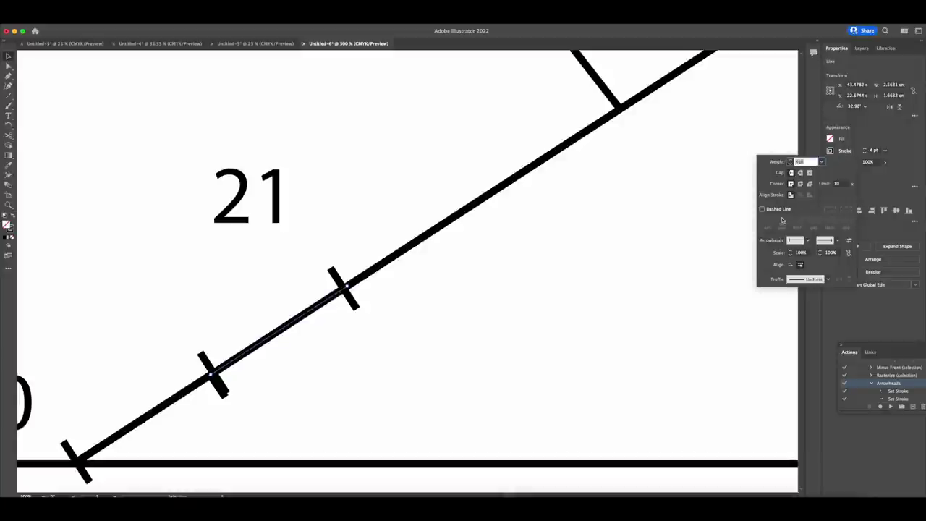
pyautogui.click(796, 241)
pyautogui.scroll(10, 783, 257)
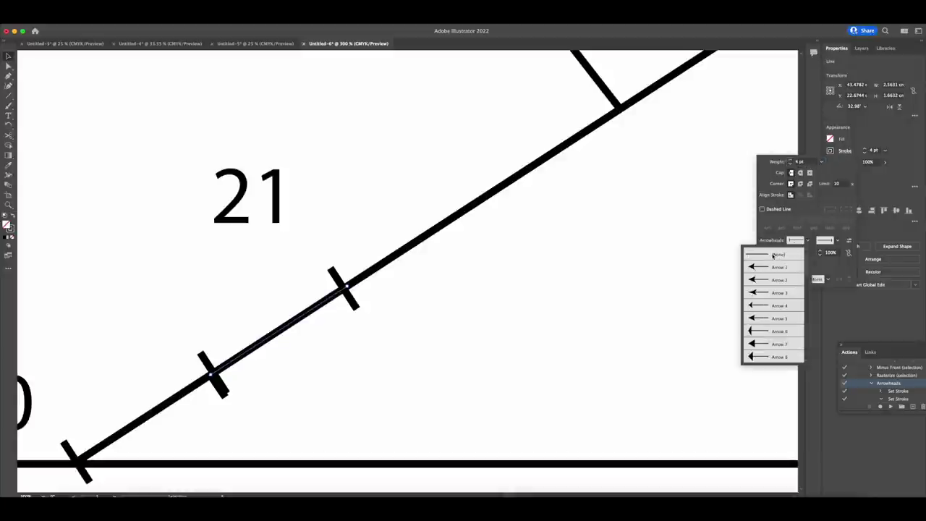
pyautogui.click(774, 255)
pyautogui.hscroll(-3, 402, 345)
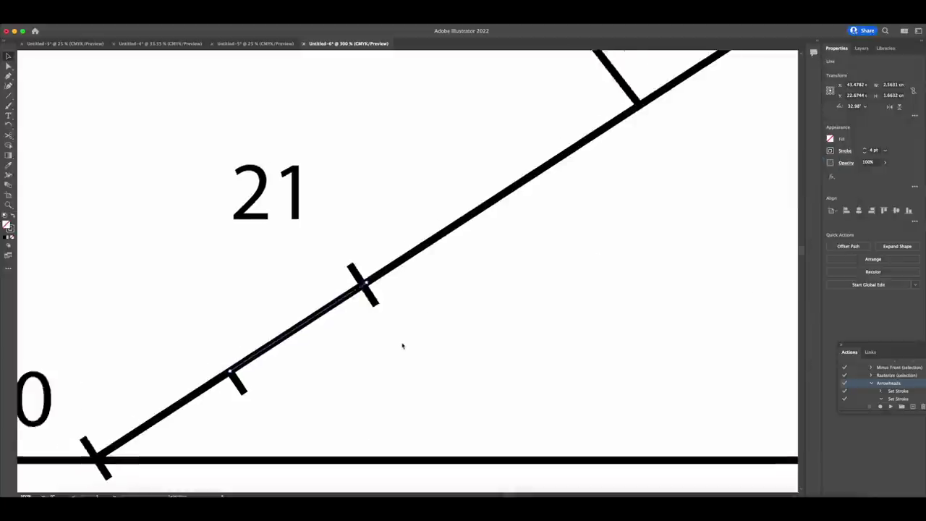
pyautogui.scroll(2, 402, 346)
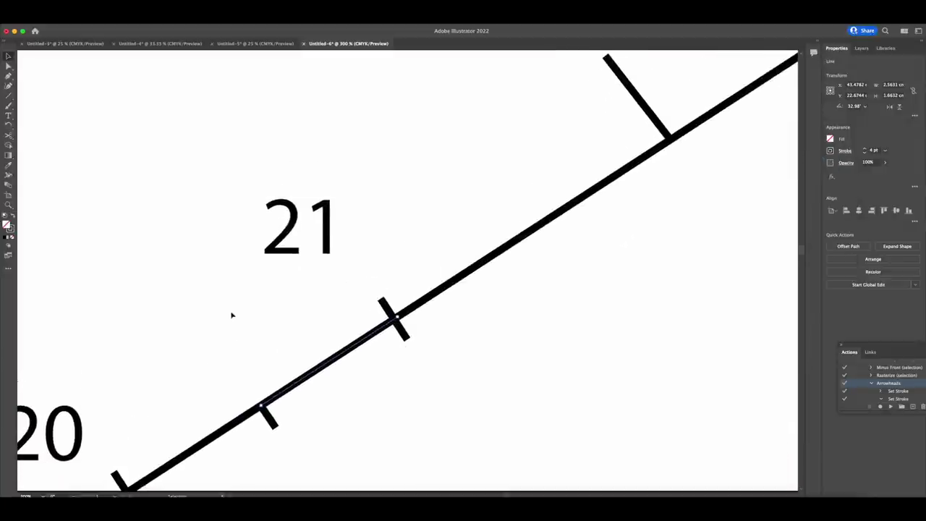
# Draw a horizontal line 8.5 cm long at an angle of 0° near point 19
pyautogui.press('super+1')
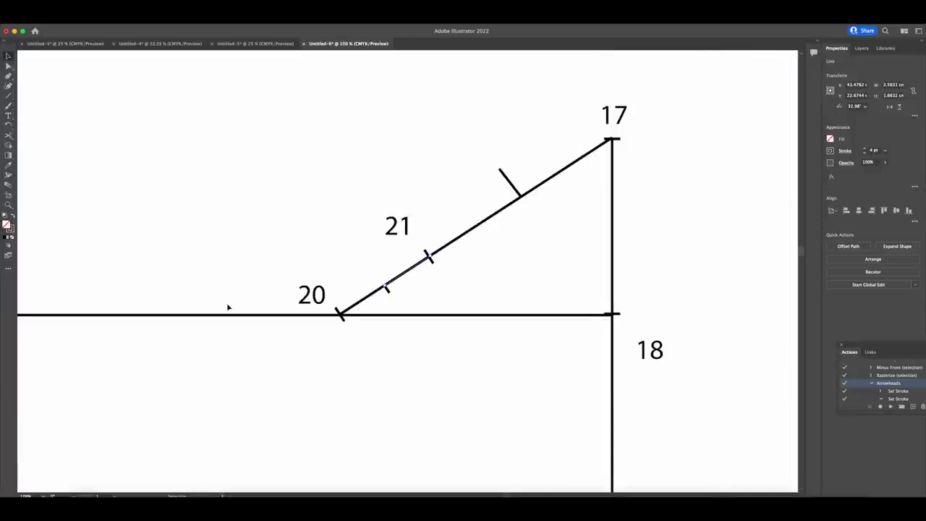
pyautogui.hscroll(2, 228, 308)
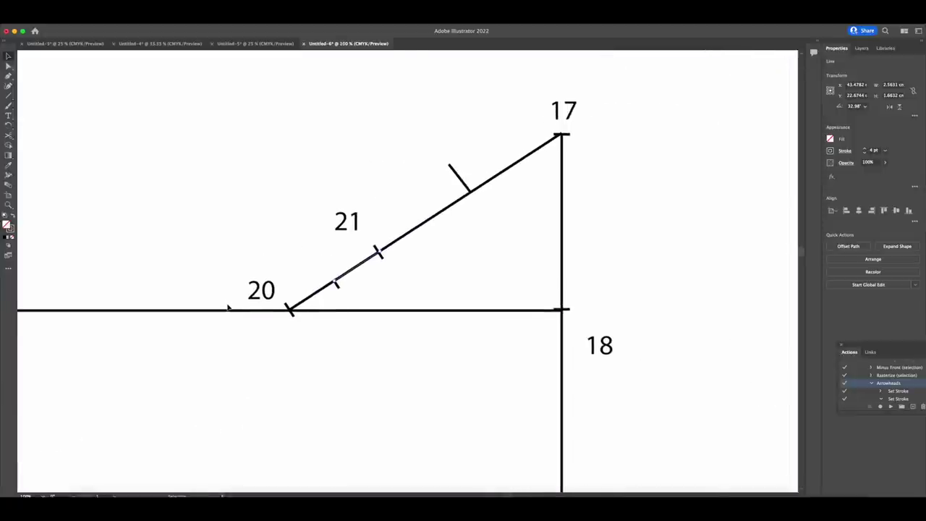
pyautogui.scroll(-1, 228, 308)
pyautogui.press('super+minus')
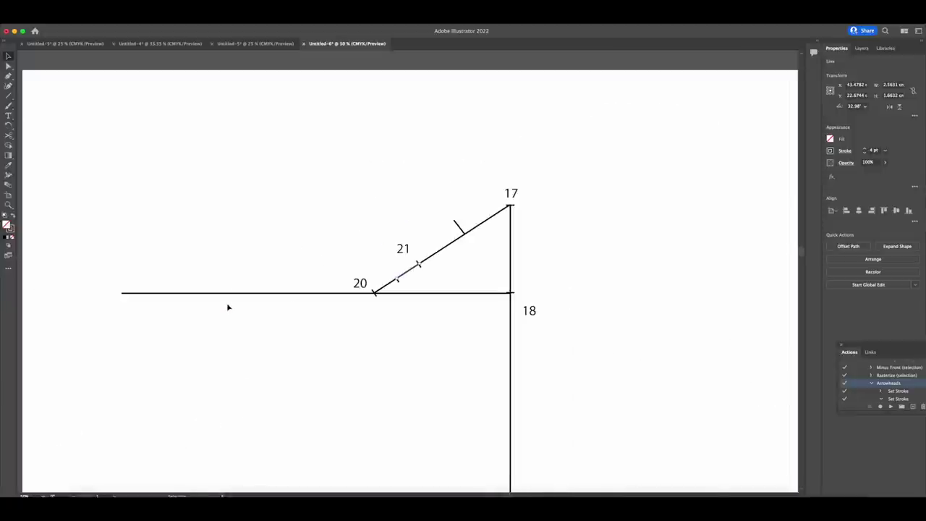
pyautogui.scroll(-10, 228, 308)
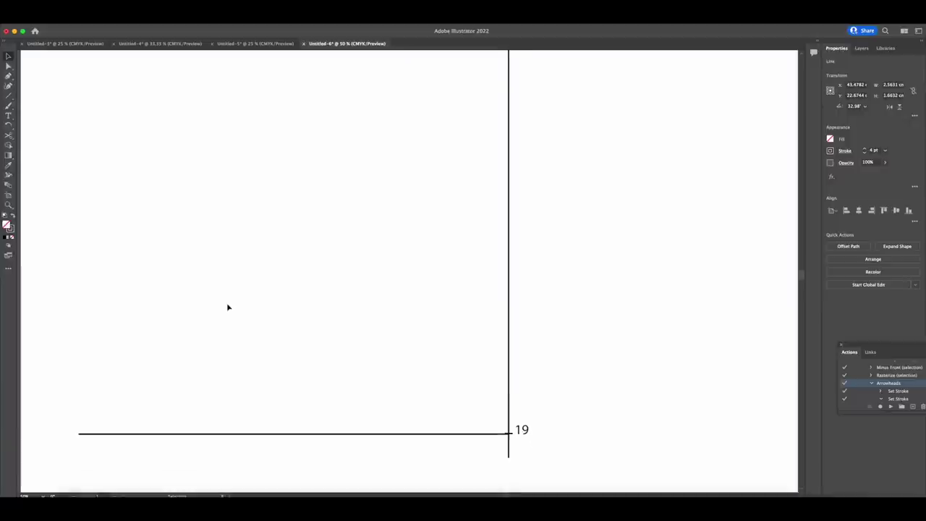
pyautogui.click(8, 95)
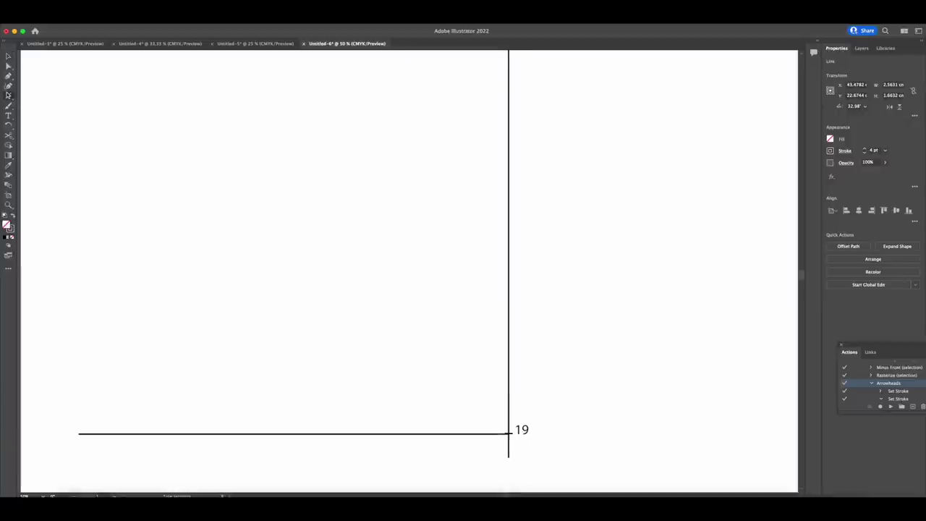
pyautogui.click(393, 377)
pyautogui.write('8.5')
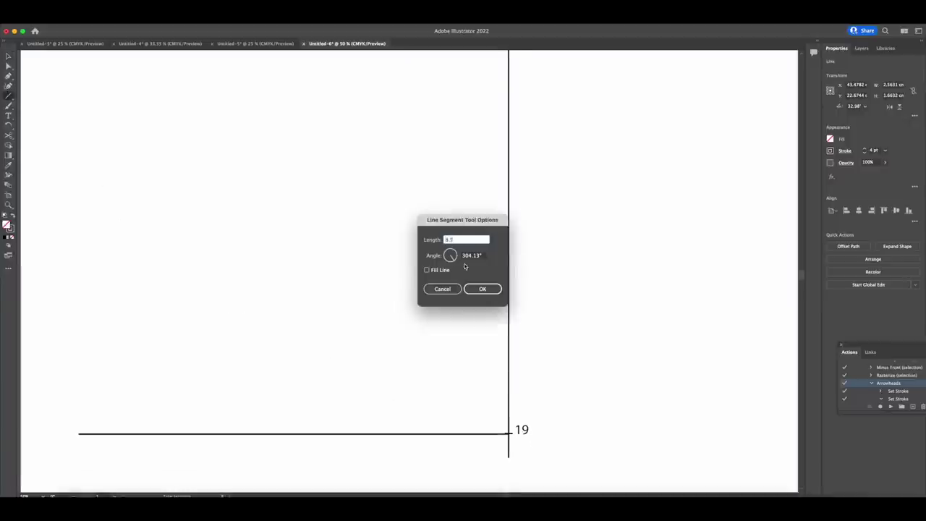
pyautogui.click(471, 256)
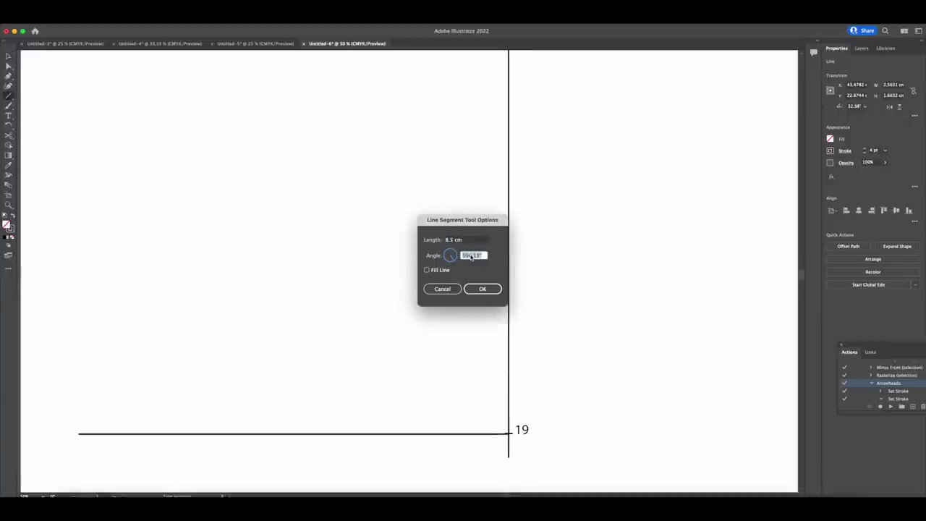
pyautogui.write('0')
pyautogui.press('Return')
pyautogui.scroll(-3, 420, 264)
pyautogui.hscroll(-4, 420, 263)
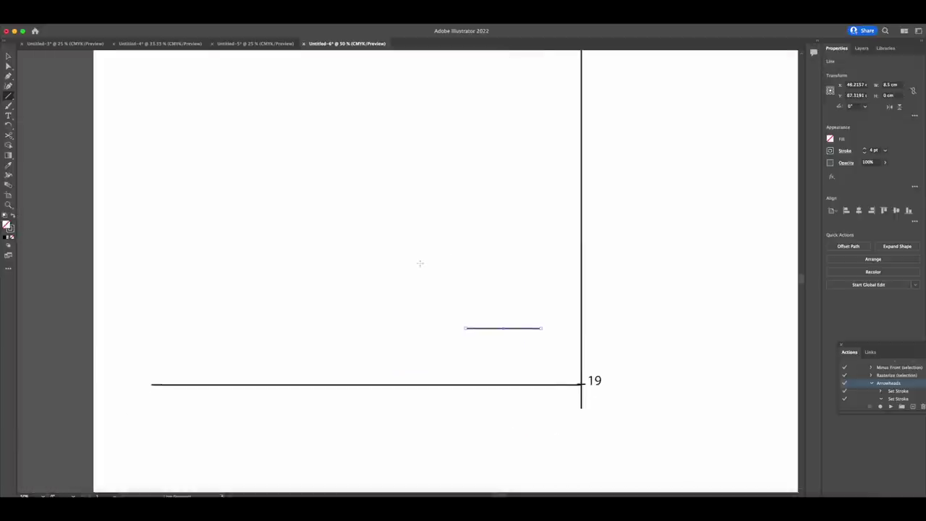
# Run the Arrowheads action on the 8.5 cm line and move it onto the lower horizontal line, ending at point 19
pyautogui.click(891, 407)
pyautogui.click(9, 55)
pyautogui.moveTo(521, 329); pyautogui.dragTo(560, 389)
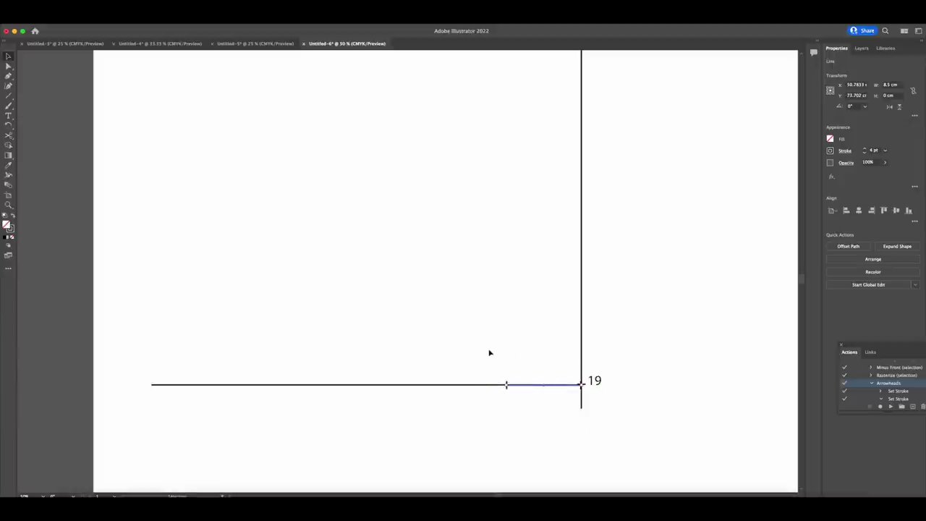
# Label the new mark on the lower horizontal line 22 and place the number below the mark
pyautogui.press('t')
pyautogui.rightClick(495, 355)
pyautogui.click(506, 371)
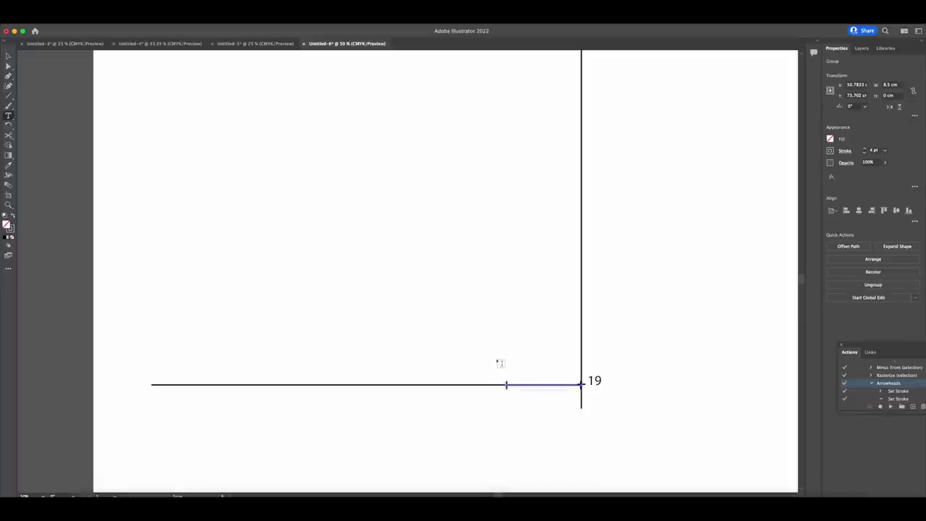
pyautogui.click(498, 363)
pyautogui.write('22')
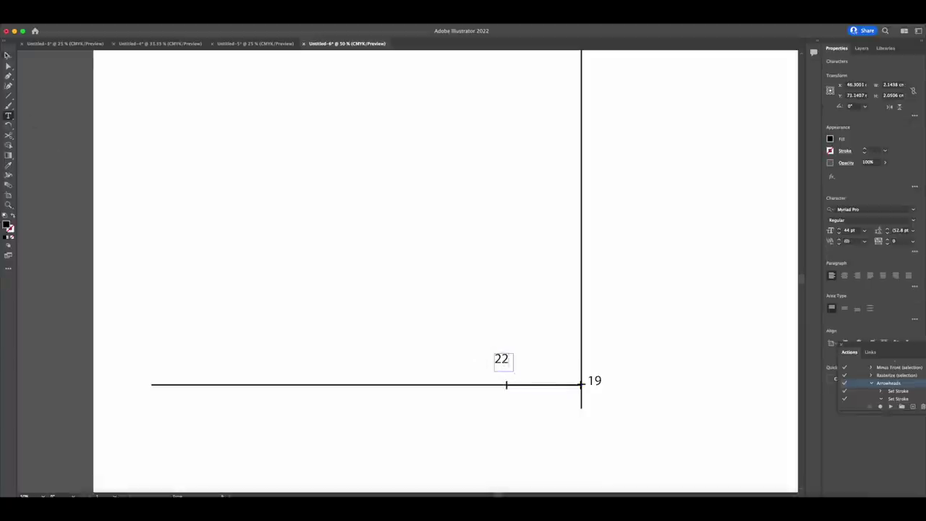
pyautogui.press('Escape')
pyautogui.click(456, 294)
pyautogui.moveTo(502, 360); pyautogui.dragTo(508, 409)
# Lock Layer 1 and add a new layer, Layer 2, with the default options
pyautogui.scroll(10, 418, 370)
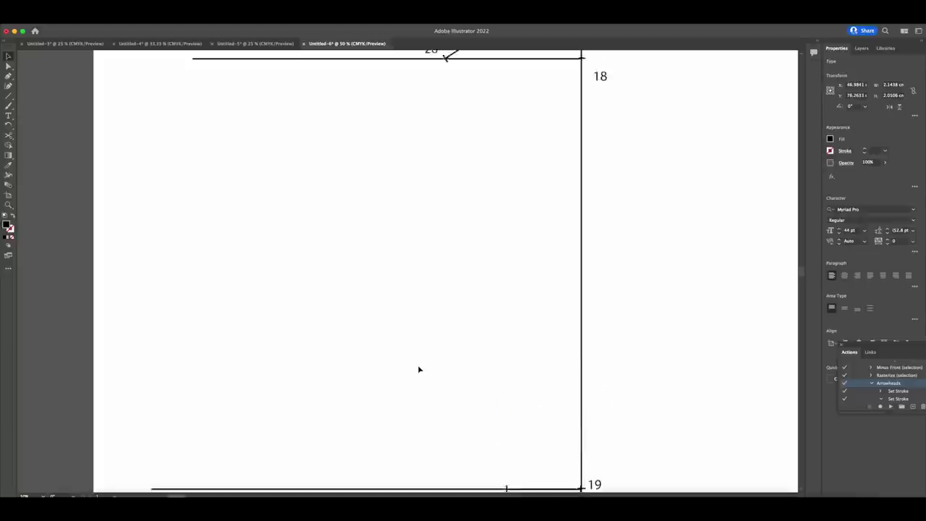
pyautogui.hscroll(3, 418, 370)
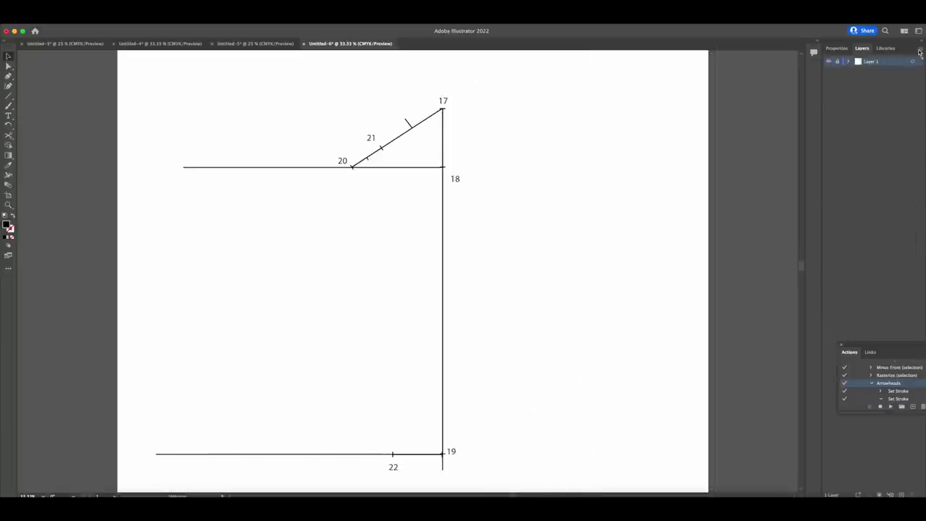
pyautogui.click(920, 49)
pyautogui.click(878, 51)
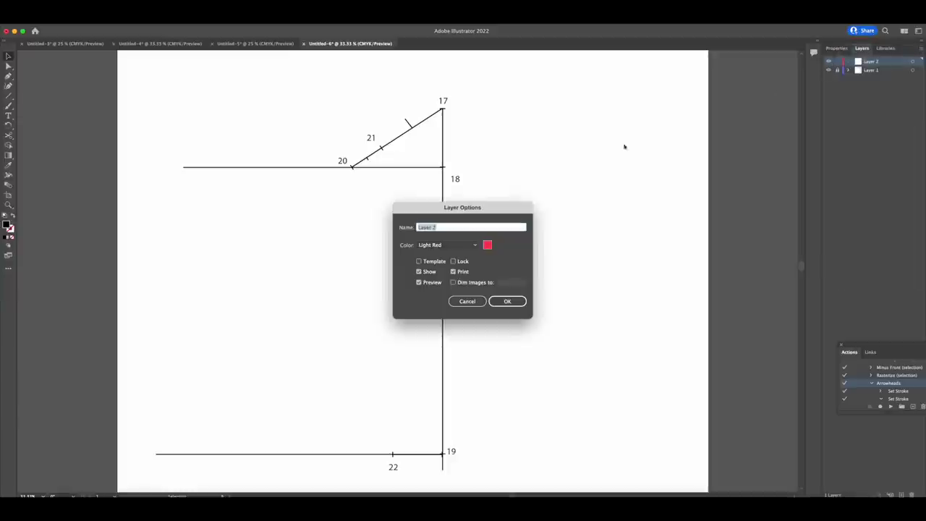
pyautogui.click(511, 302)
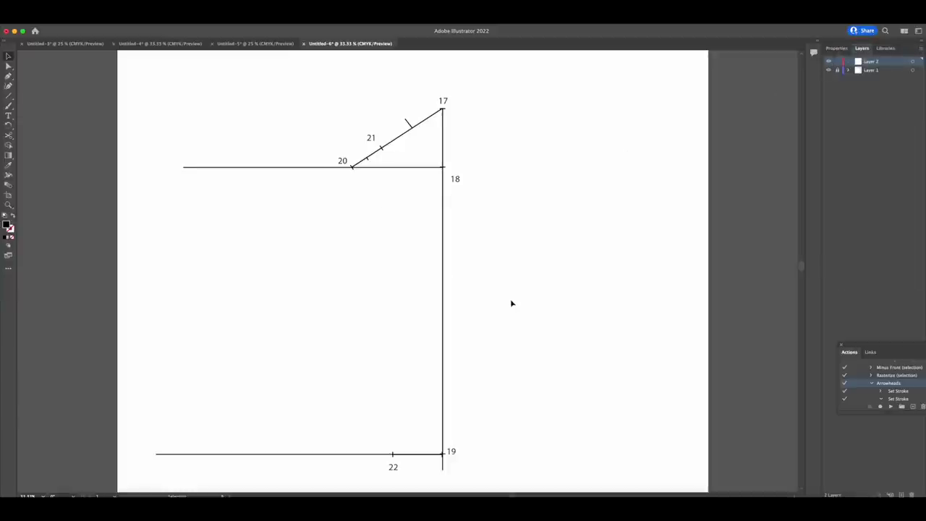
# Set the fill to none and trace straight sleeve edges with the Pen tool from 17 to 19, 22 and 20
pyautogui.hscroll(3, 511, 303)
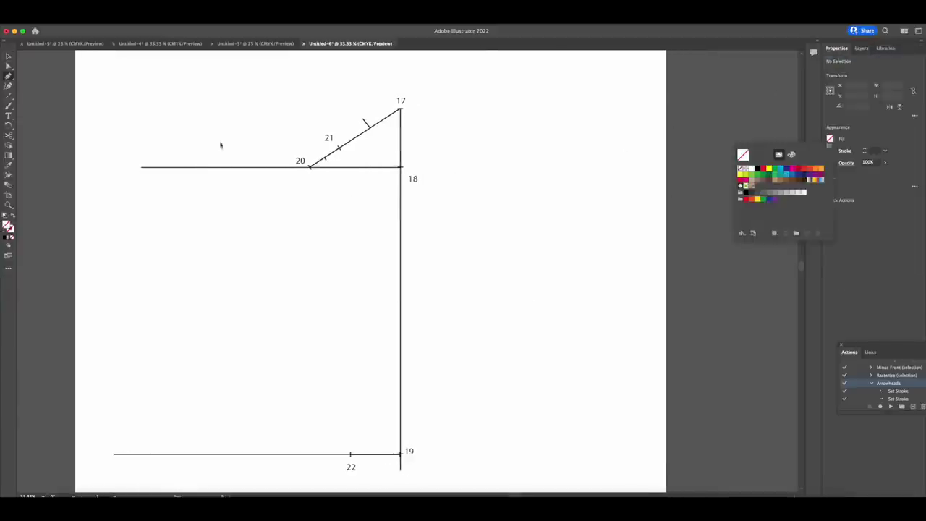
pyautogui.click(7, 75)
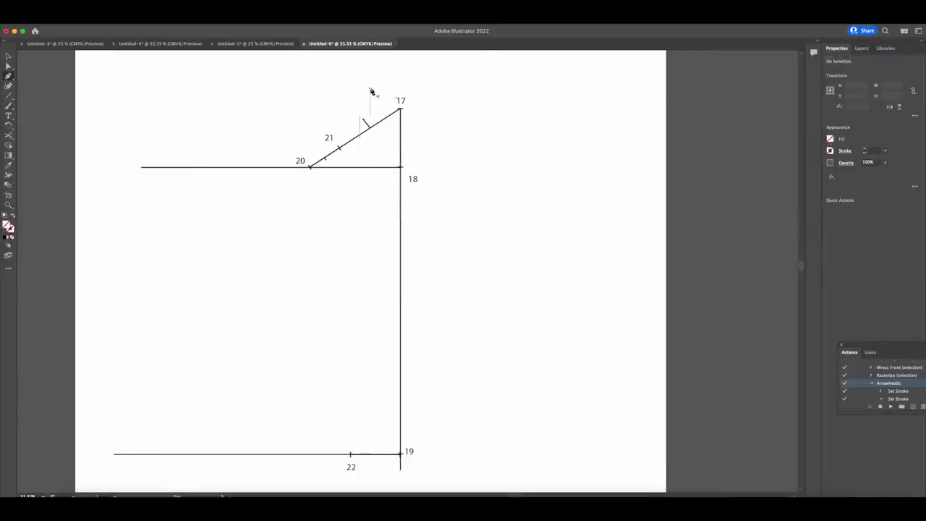
pyautogui.click(401, 109)
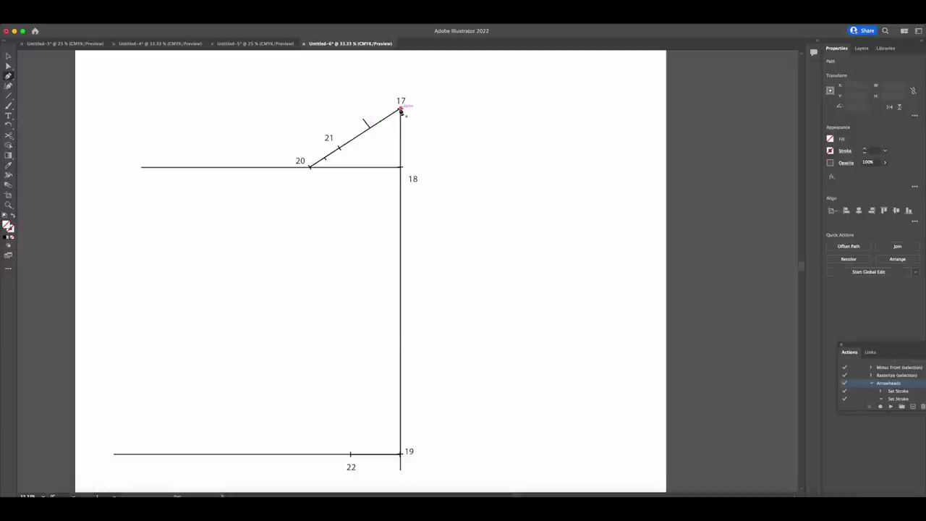
pyautogui.click(400, 454)
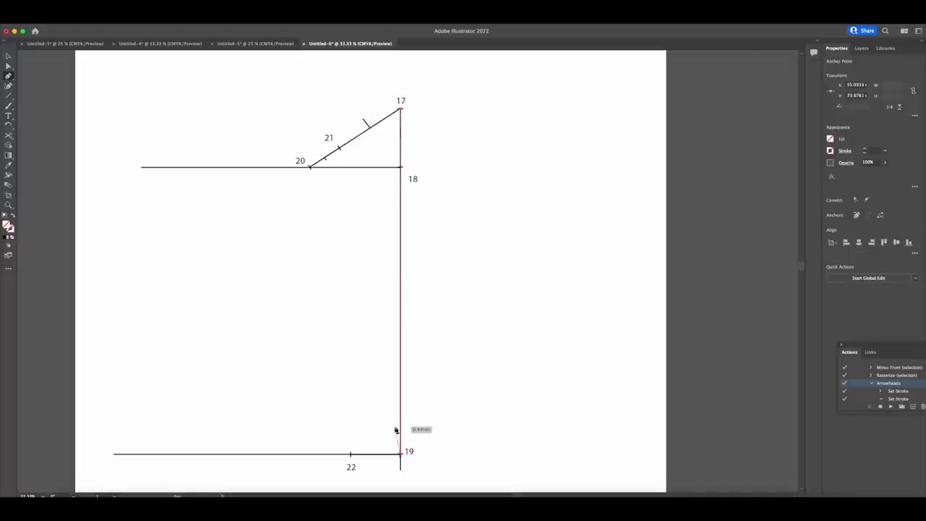
pyautogui.click(351, 454)
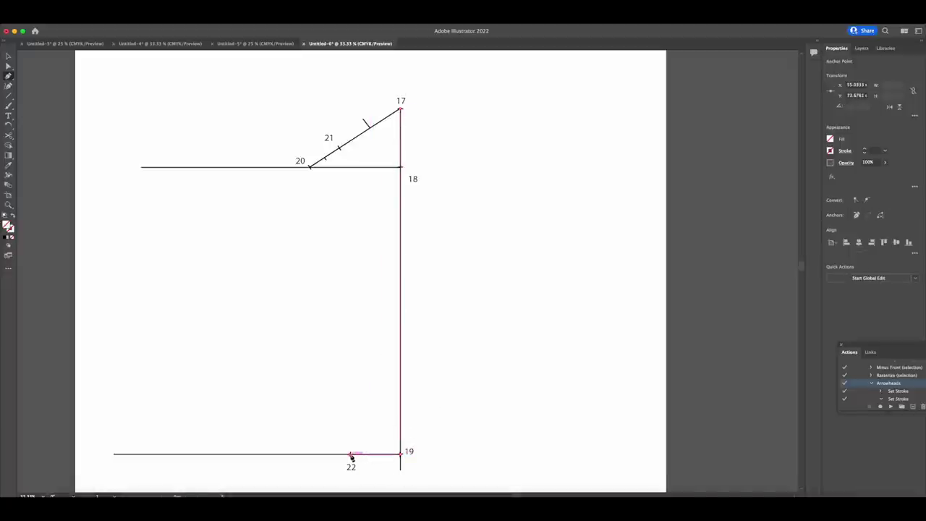
pyautogui.click(311, 168)
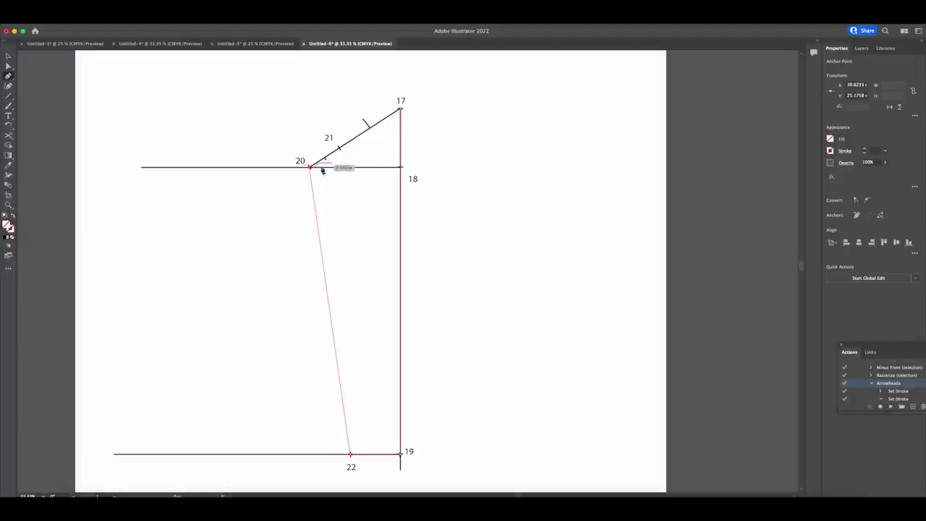
# Close the sleeve outline with an S-curve from 20 through 21 to 17, touching both perpendicular guide lines, and give it a 1 pt stroke
pyautogui.press('super+equal')
pyautogui.press('super+equal')
pyautogui.press('super+equal')
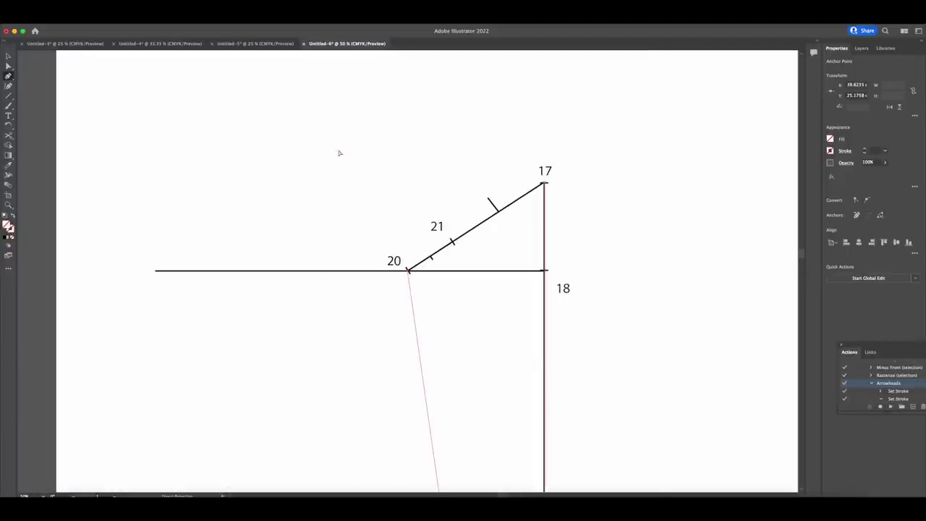
pyautogui.press('super+equal')
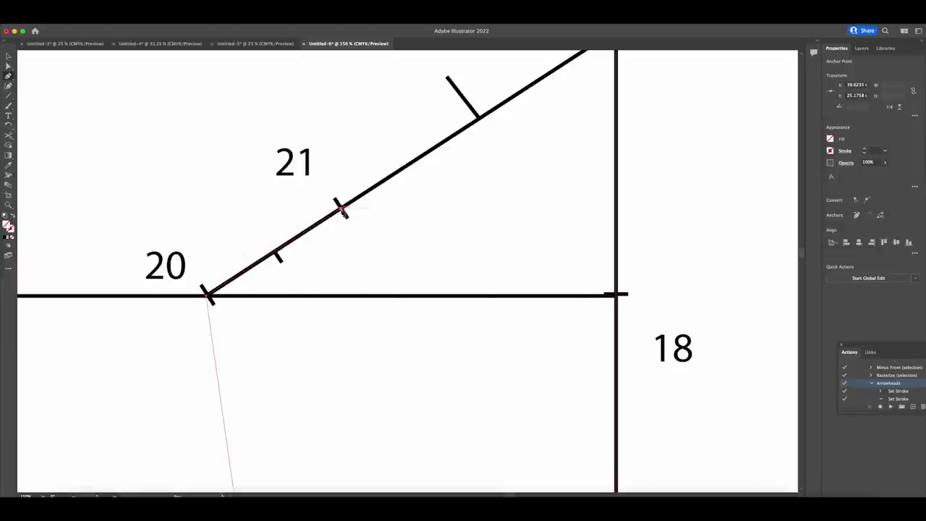
pyautogui.moveTo(341, 209); pyautogui.dragTo(380, 202)
pyautogui.scroll(4, 401, 136)
pyautogui.hscroll(2, 402, 136)
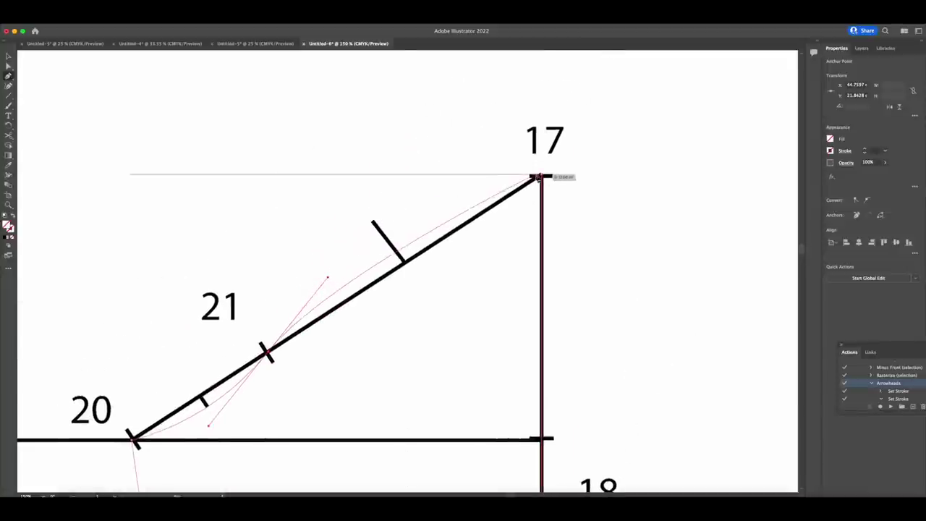
pyautogui.moveTo(542, 177); pyautogui.dragTo(721, 186)
pyautogui.moveTo(726, 182); pyautogui.dragTo(733, 184)
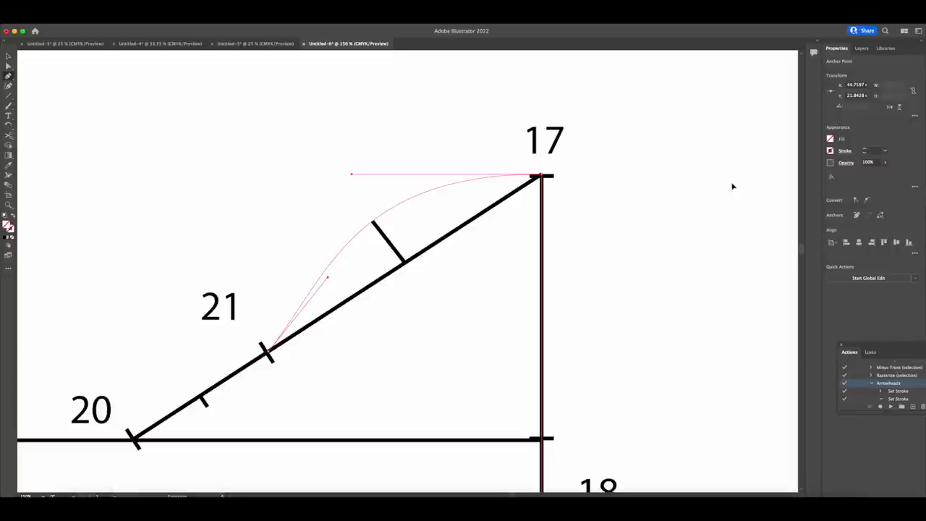
pyautogui.moveTo(733, 186); pyautogui.dragTo(734, 186)
pyautogui.click(866, 150)
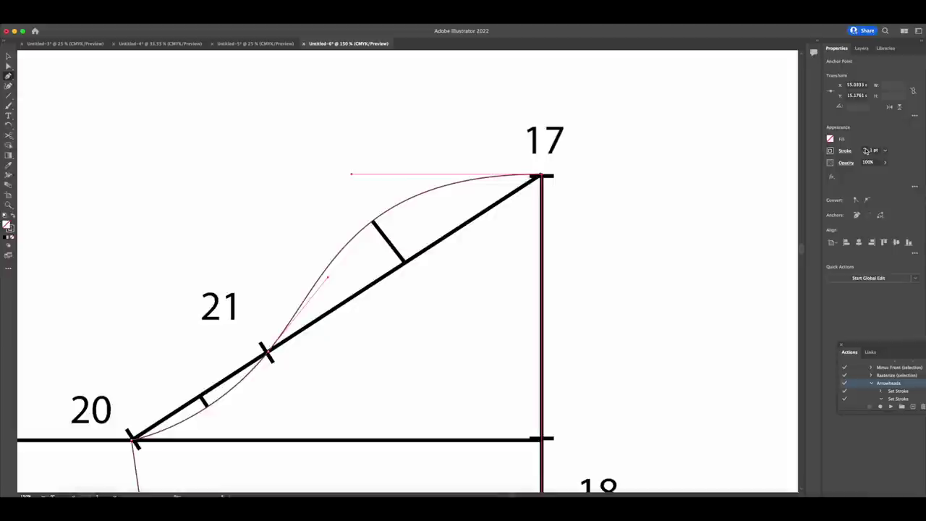
# Set the stroke weight of the traced sleeve outline to 4 pt
pyautogui.click(866, 151)
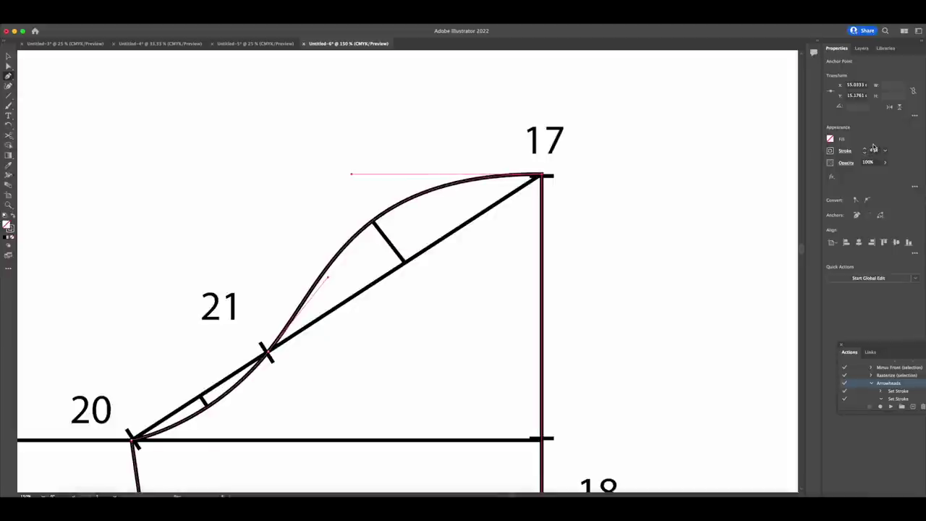
pyautogui.scroll(-3, 614, 169)
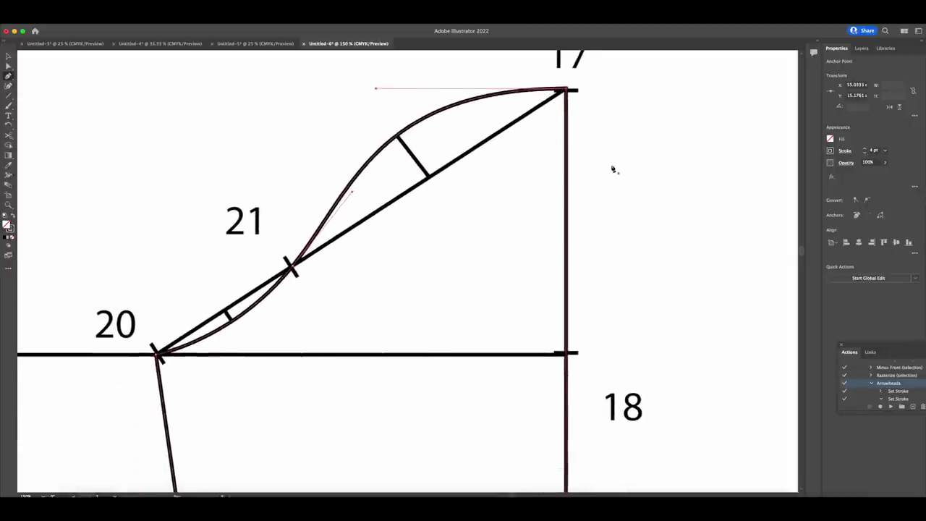
pyautogui.press('super+minus')
pyautogui.press('super+minus')
pyautogui.press('super+minus')
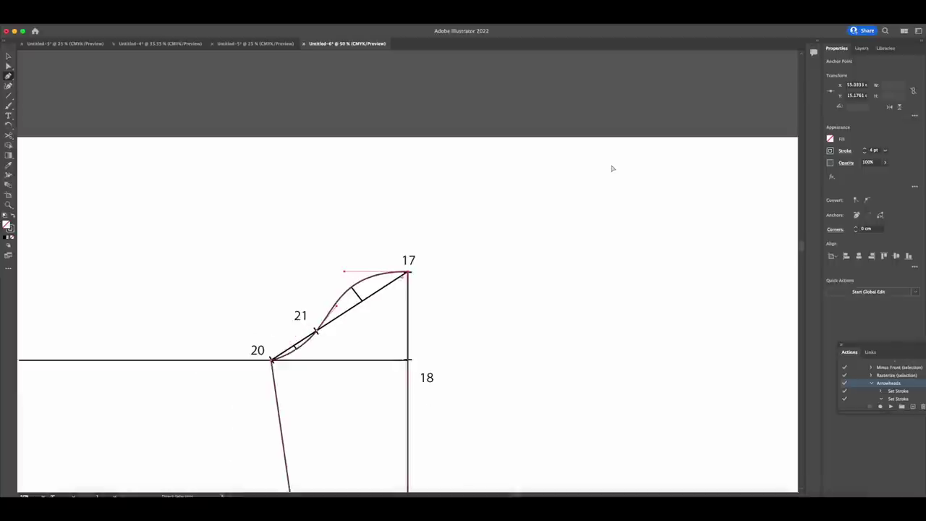
pyautogui.press('super+minus')
pyautogui.scroll(-5, 614, 169)
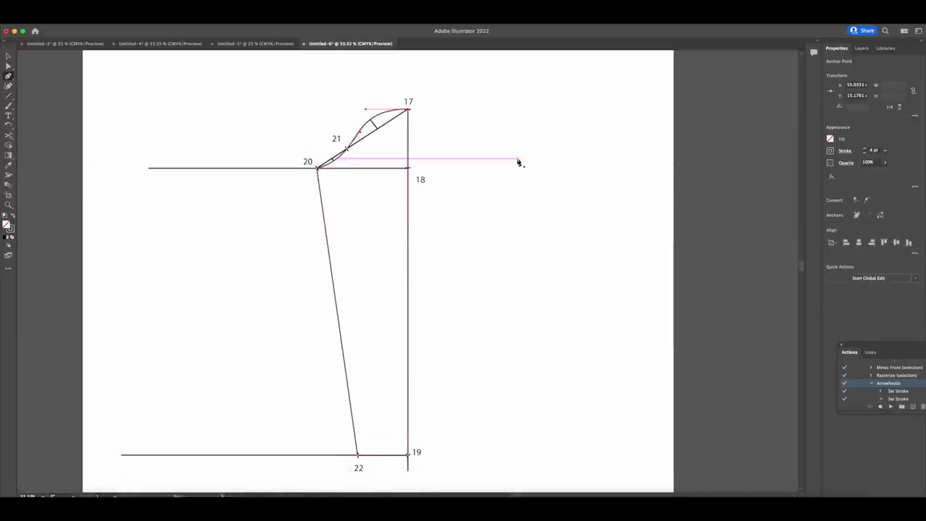
# Bring the traced half sleeve into Untitled-5 beside the back piece and reflect a copy of it about the vertical axis
pyautogui.hotkey('ctrl', 'shift', 'Tab')
pyautogui.click(345, 147)
pyautogui.click(404, 183)
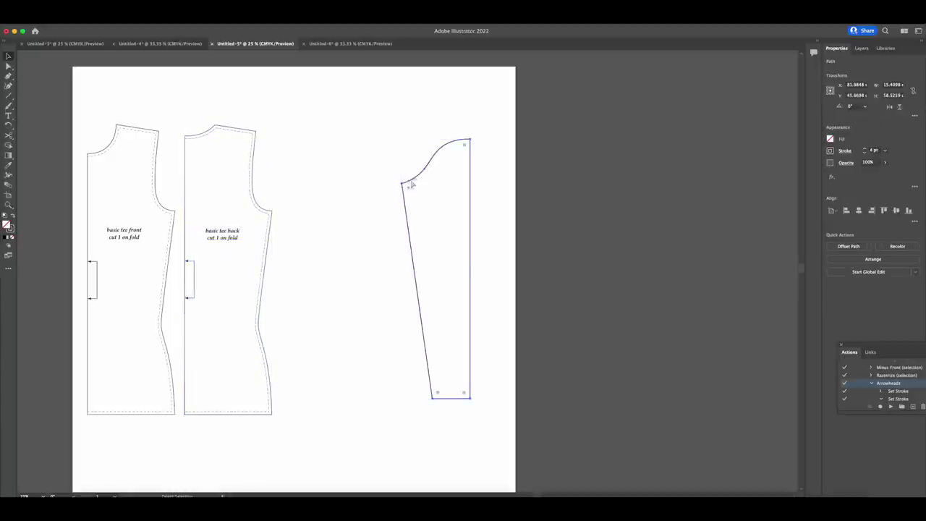
pyautogui.press('super+c')
pyautogui.press('super+v')
pyautogui.rightClick(388, 179)
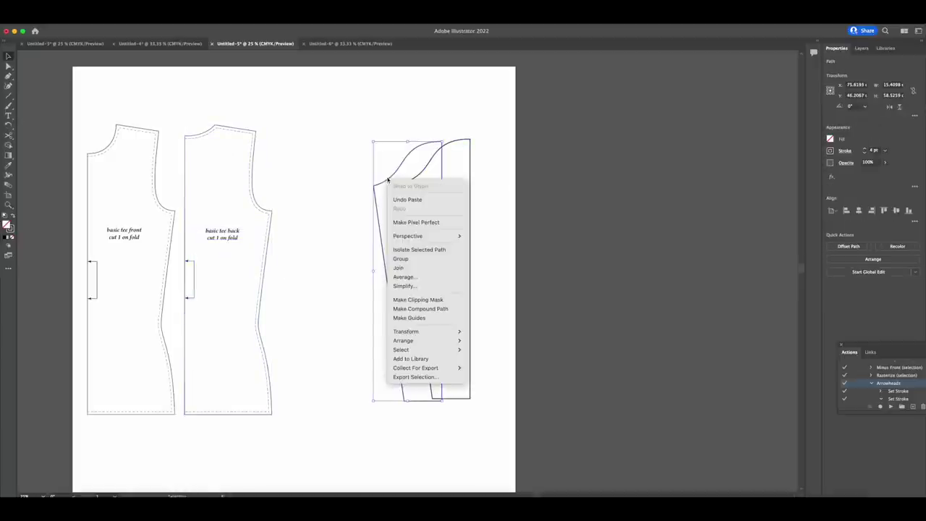
pyautogui.moveTo(443, 332)
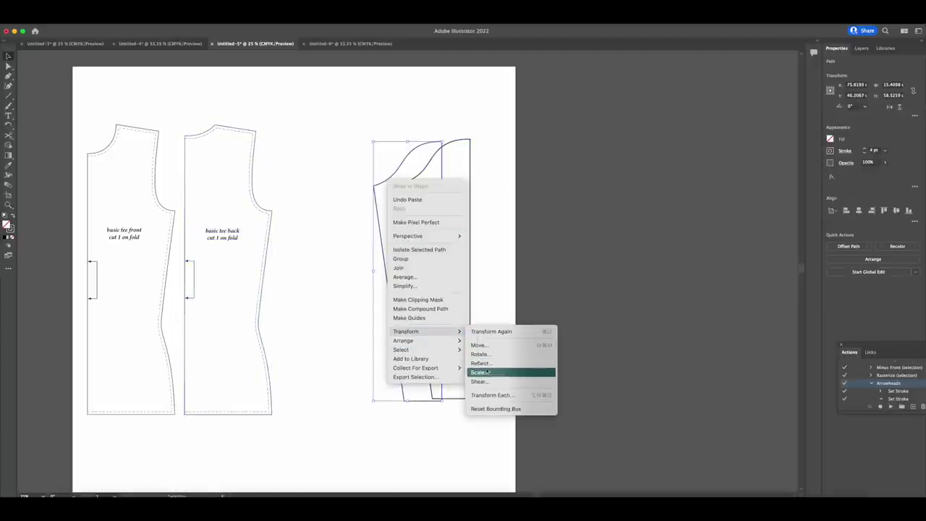
pyautogui.click(481, 364)
pyautogui.click(501, 318)
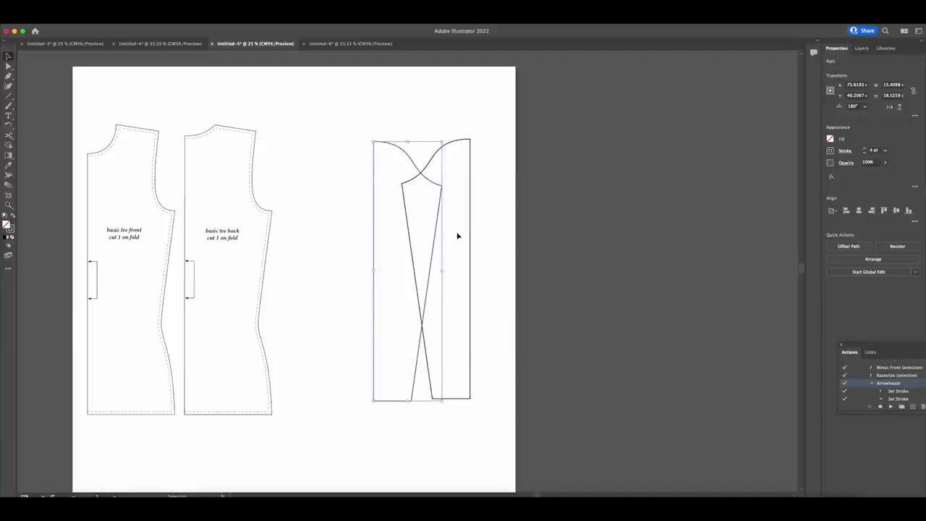
# Align the mirrored half with the original along the centre line and move both halves fully onto the artboard
pyautogui.moveTo(413, 165); pyautogui.dragTo(510, 163)
pyautogui.keyDown('shift'); pyautogui.click(457, 148); pyautogui.keyUp('shift')
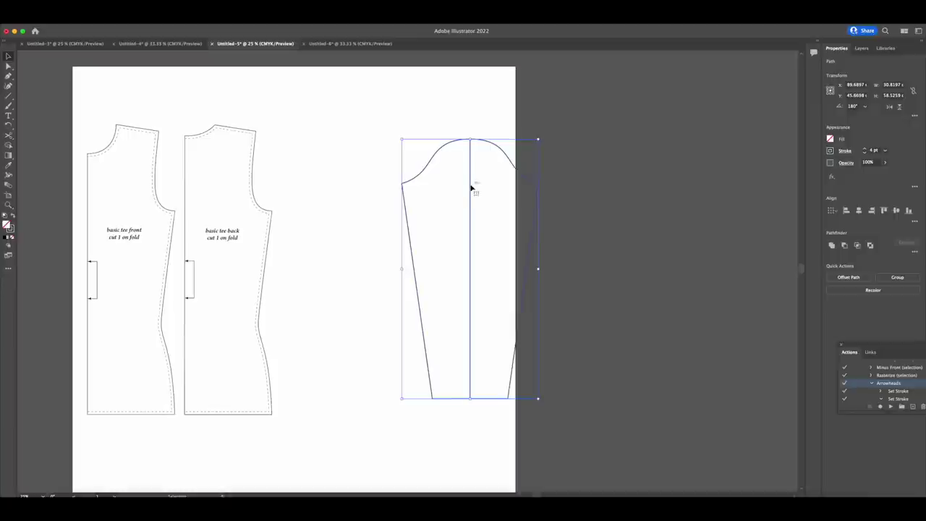
pyautogui.moveTo(472, 188); pyautogui.dragTo(408, 191)
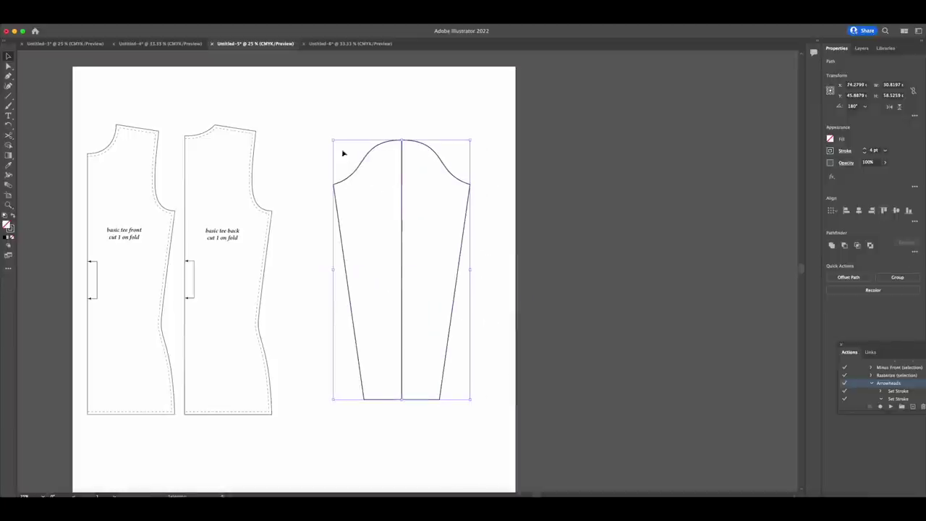
pyautogui.click(378, 130)
pyautogui.hscroll(3, 445, 205)
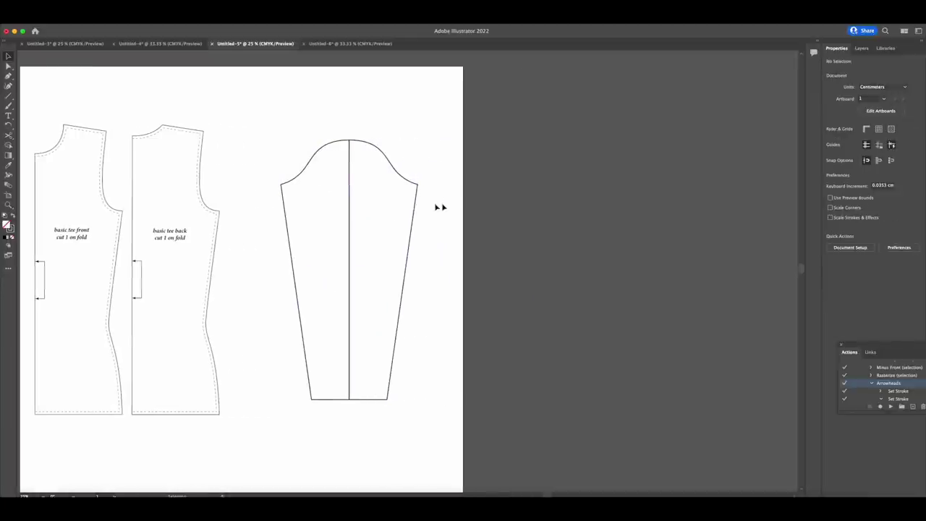
# Cut the mirrored sleeve half at both ends of its centre line with the Scissors tool and delete that segment
pyautogui.click(349, 215)
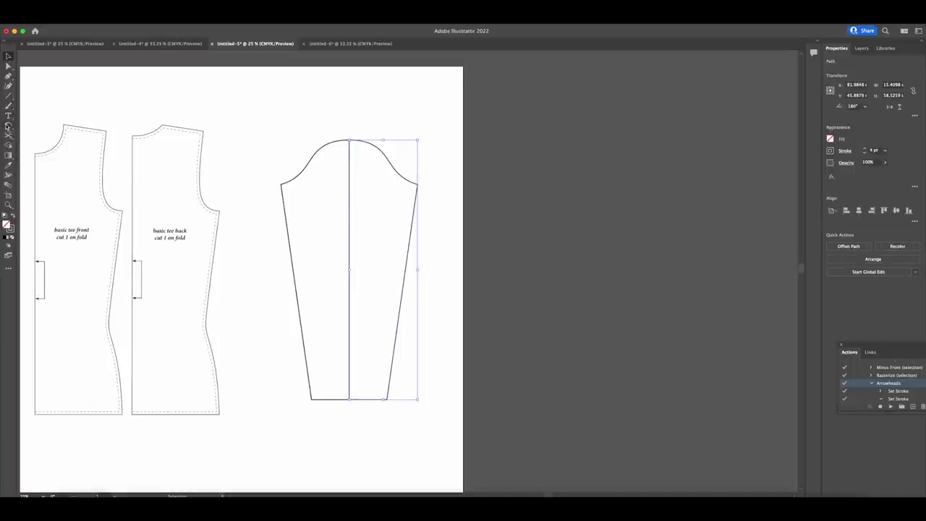
pyautogui.click(8, 135)
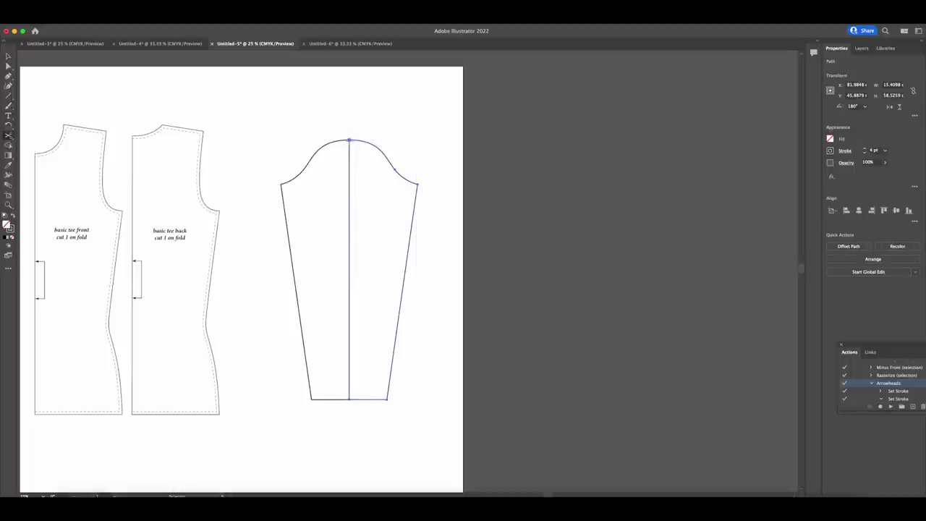
pyautogui.click(349, 139)
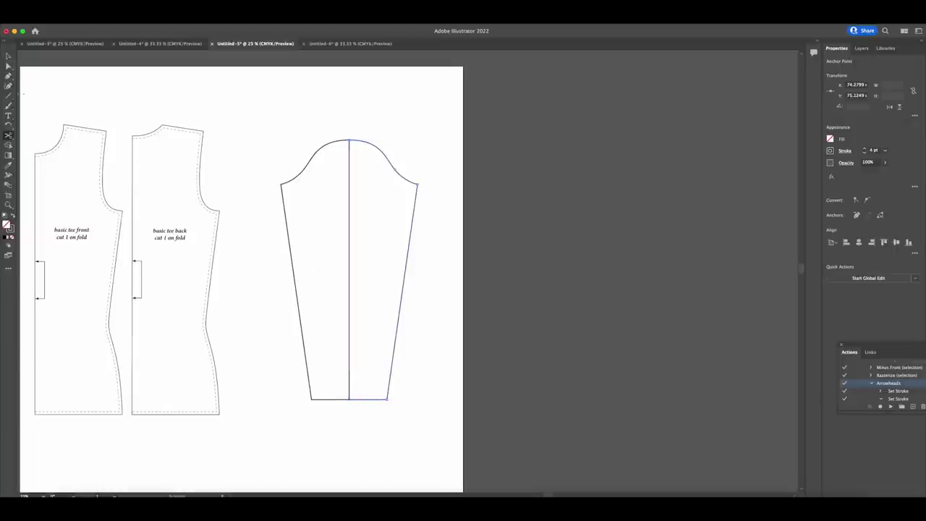
pyautogui.click(8, 57)
pyautogui.click(360, 207)
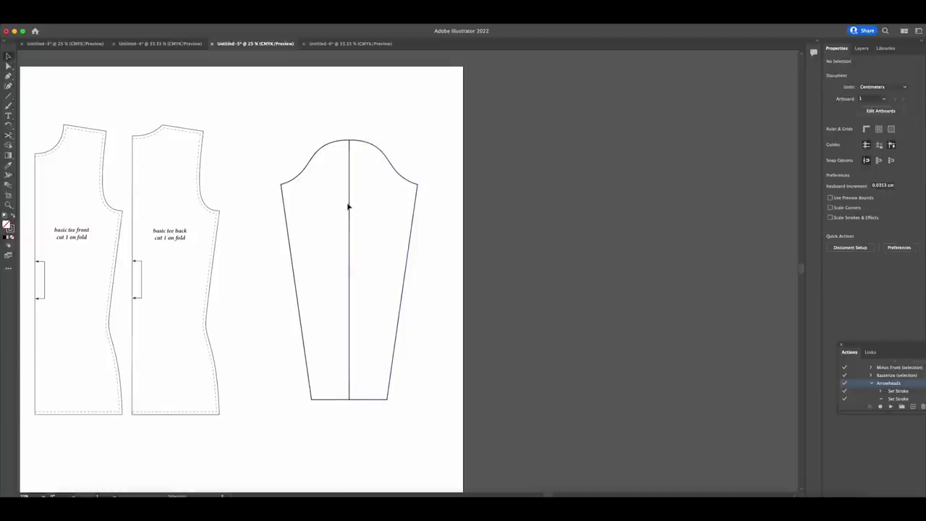
# Cut the original sleeve half at the cap and hem ends of its centre line and delete the remaining centre segment
pyautogui.click(351, 208)
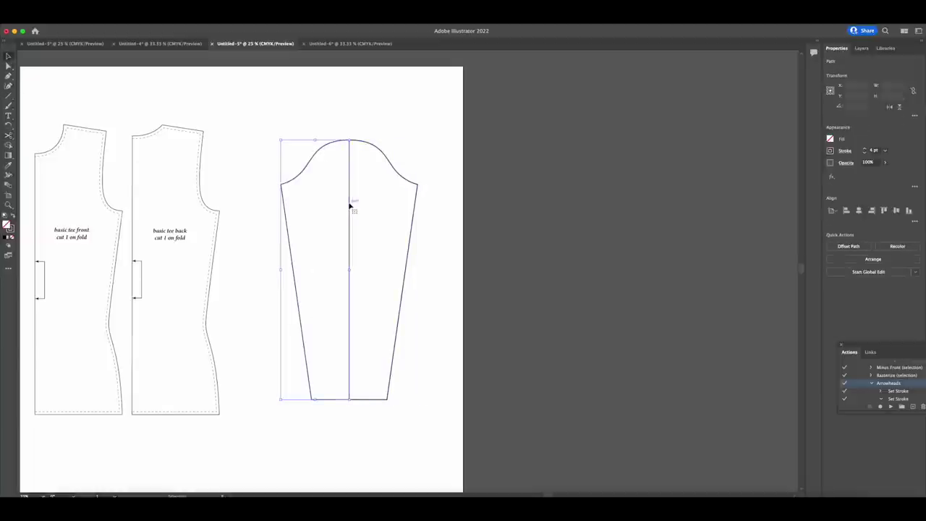
pyautogui.click(8, 134)
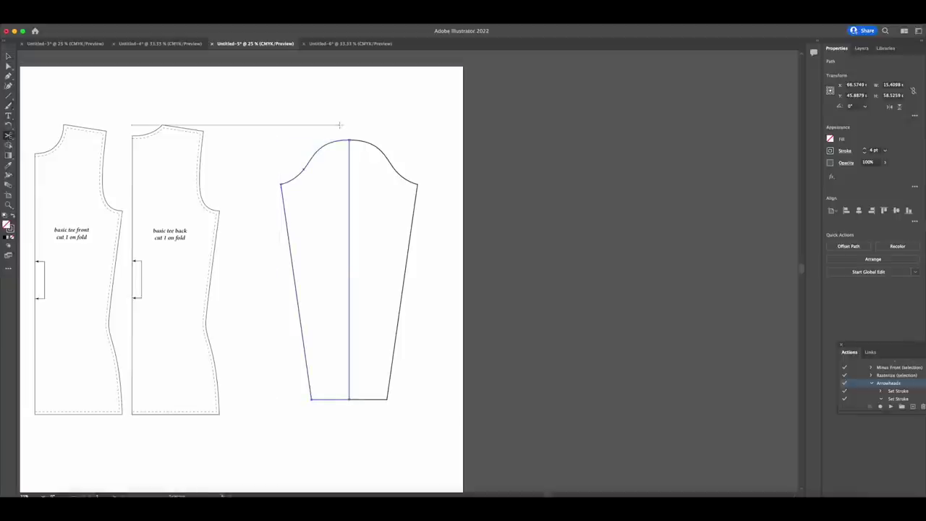
pyautogui.click(349, 139)
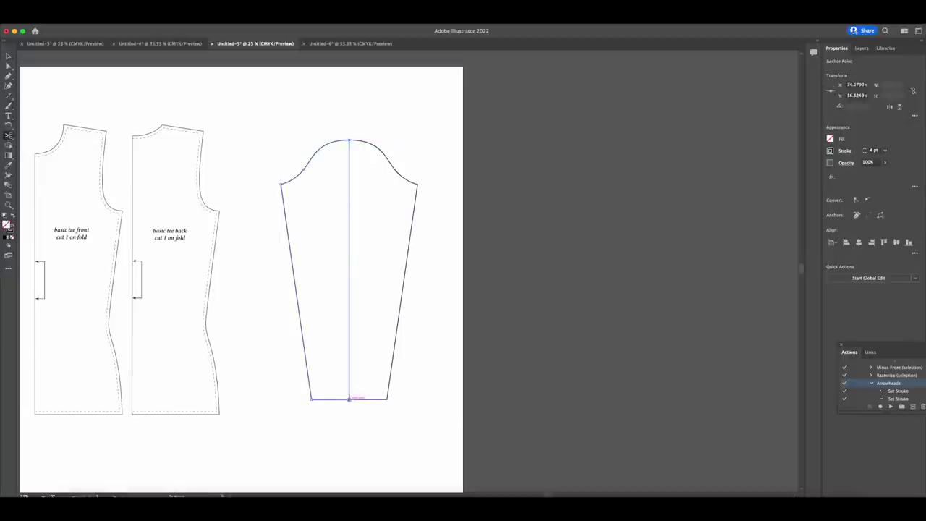
pyautogui.click(349, 398)
pyautogui.click(8, 55)
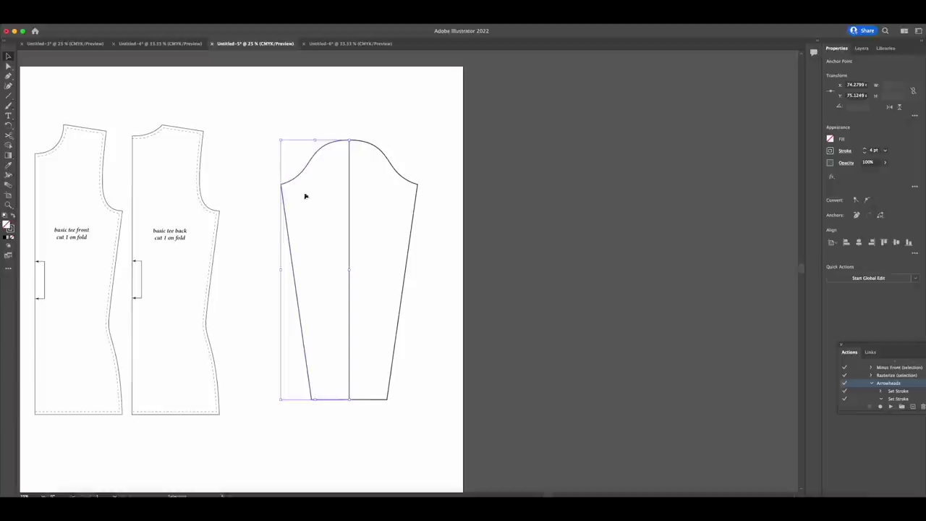
pyautogui.click(347, 210)
pyautogui.click(350, 209)
pyautogui.press('Delete')
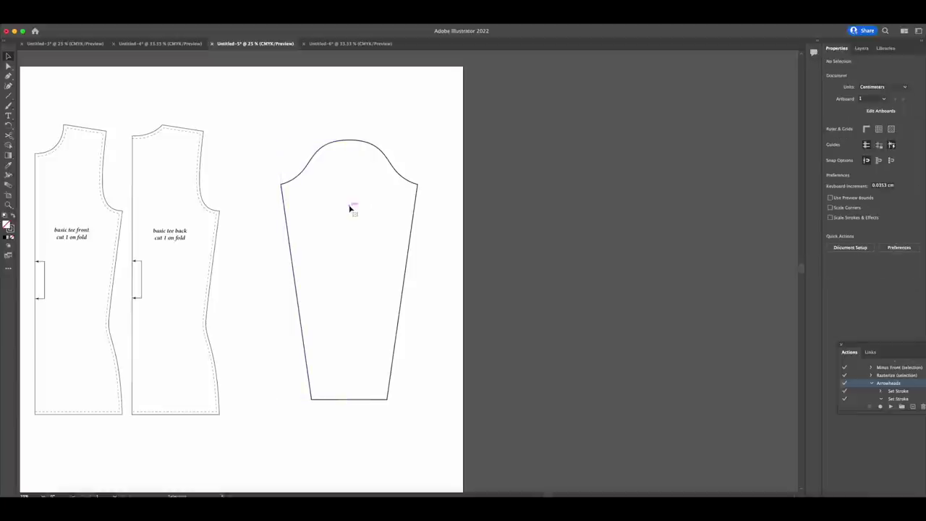
# Select both open sleeve halves and join them into one outline
pyautogui.moveTo(439, 412); pyautogui.dragTo(442, 425)
pyautogui.rightClick(390, 382)
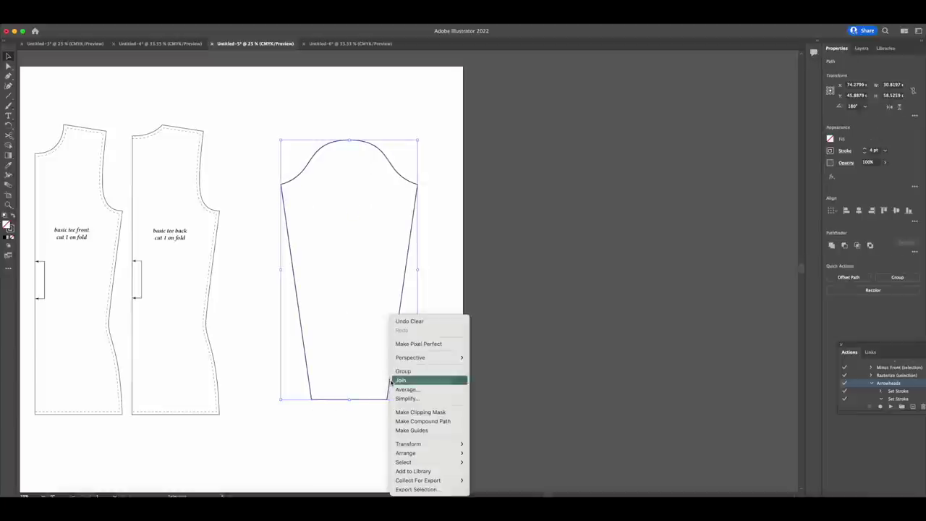
pyautogui.click(399, 379)
pyautogui.click(426, 288)
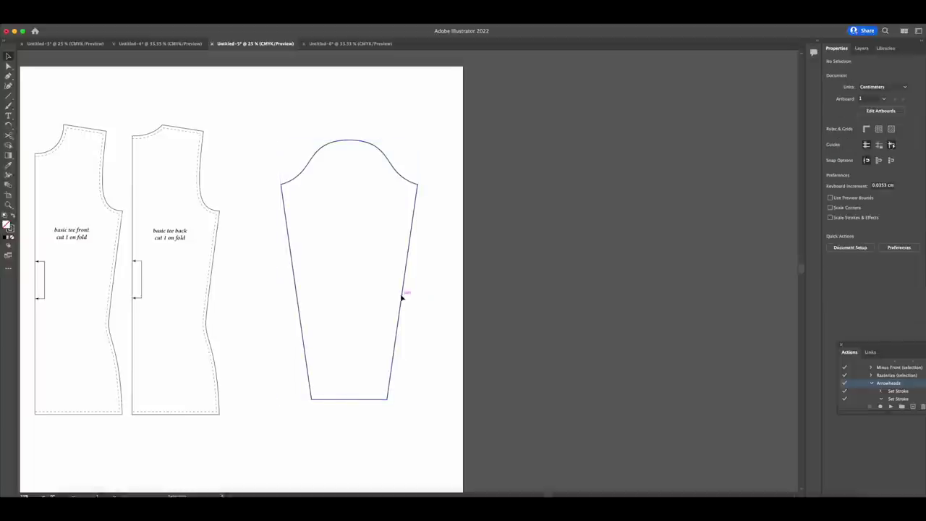
# Offset the full sleeve outline outward by 0.635 cm with miter joins and give the new cutting line a 2 pt stroke
pyautogui.click(402, 298)
pyautogui.click(849, 246)
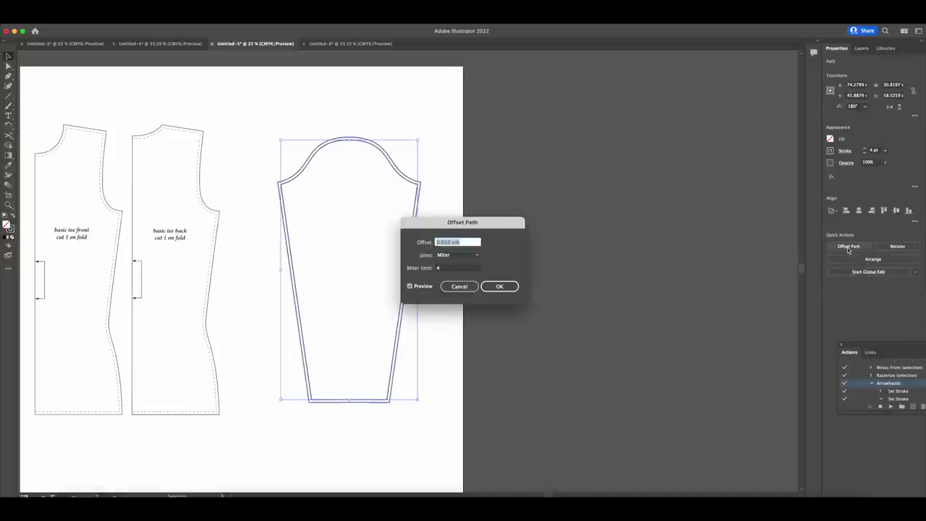
pyautogui.click(506, 290)
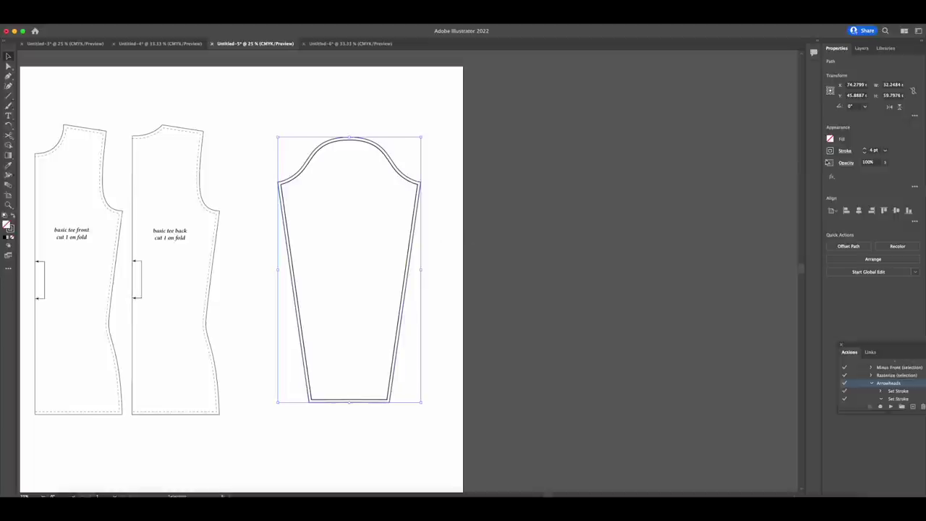
pyautogui.click(864, 152)
pyautogui.click(865, 152)
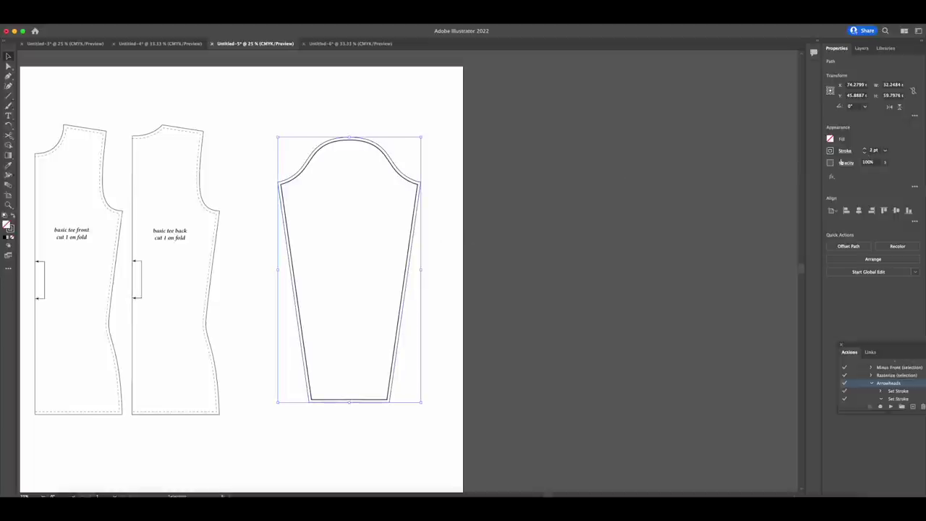
# Give the sleeve's inner seam line a 1 pt dashed stroke with 12 pt dashes
pyautogui.click(452, 186)
pyautogui.click(408, 182)
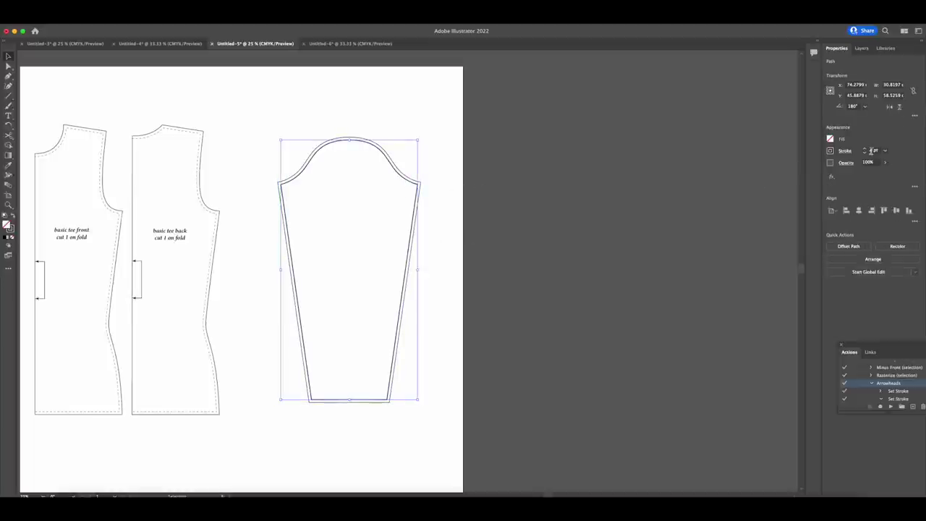
pyautogui.click(864, 152)
pyautogui.click(865, 152)
pyautogui.click(864, 152)
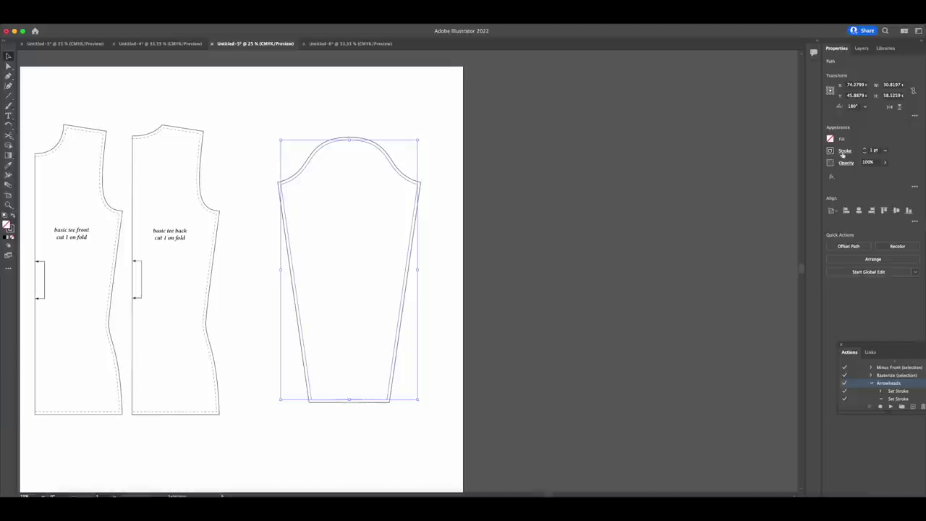
pyautogui.click(843, 152)
pyautogui.click(770, 210)
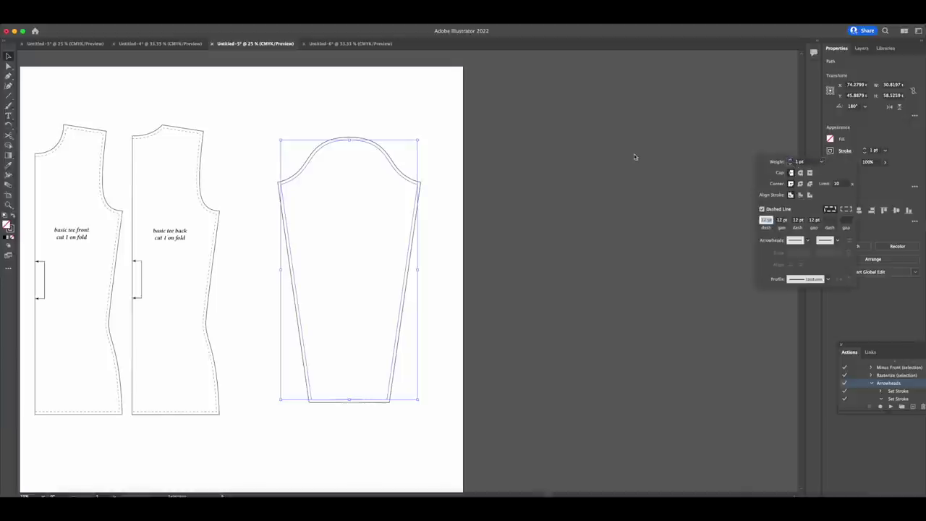
pyautogui.click(438, 120)
pyautogui.click(342, 128)
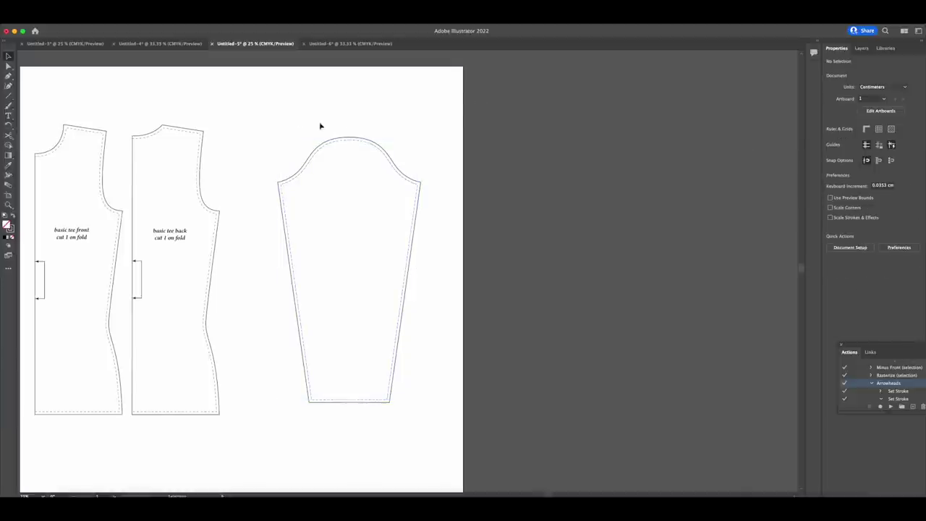
# Add a vertical grainline and the label "basic tee sleeve cut 2" to the sleeve, and space out the grouped pattern pieces
pyautogui.click(171, 239)
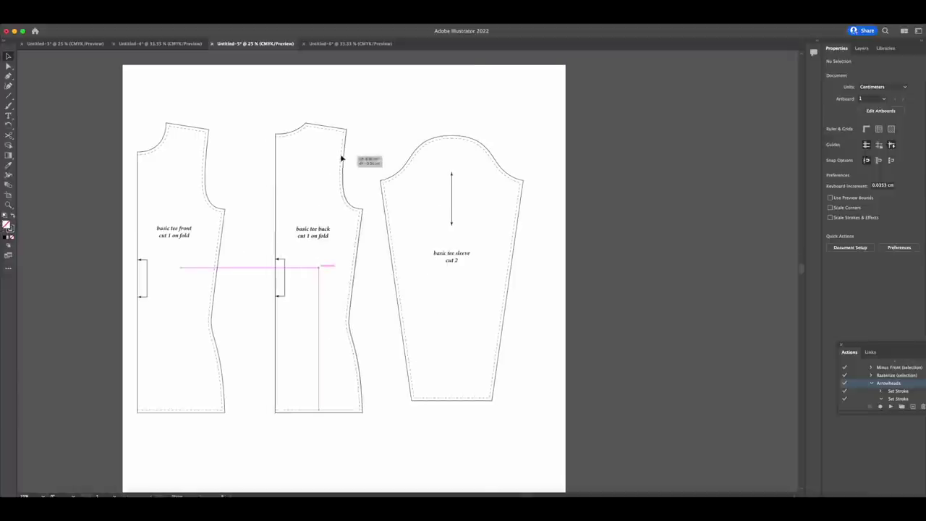
pyautogui.click(340, 154)
pyautogui.click(206, 181)
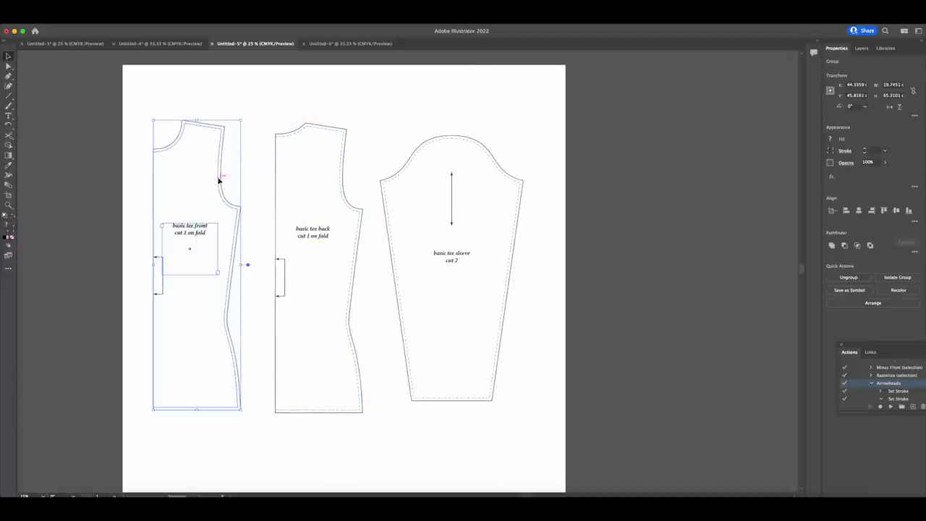
pyautogui.moveTo(403, 173); pyautogui.dragTo(391, 165)
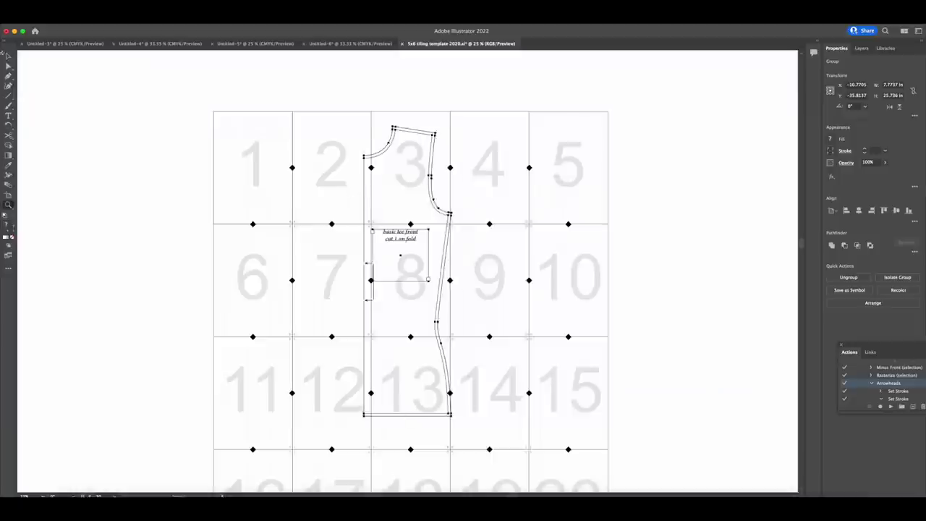
# Copy the front piece into the 5x6 tiling template and lay it sideways across tiles 2 to 5
pyautogui.moveTo(412, 238); pyautogui.dragTo(311, 239)
pyautogui.moveTo(295, 419); pyautogui.dragTo(181, 255)
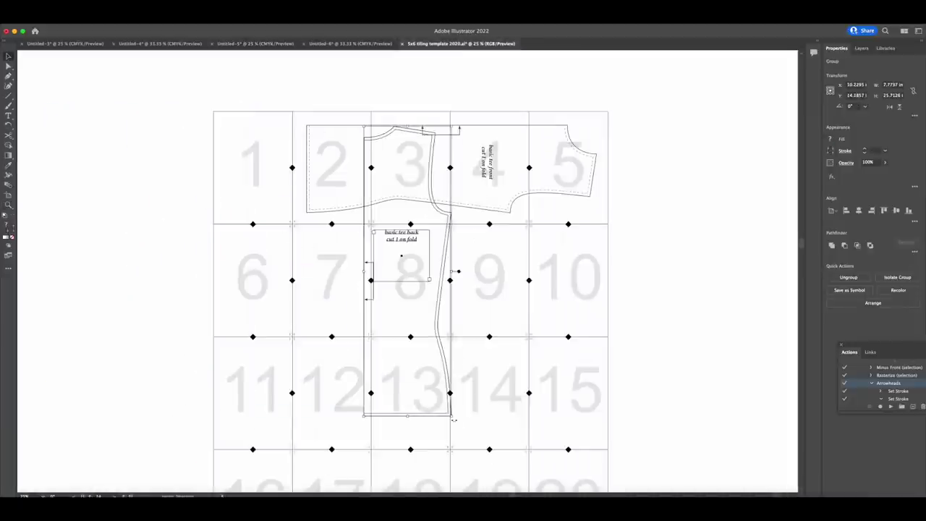
# Add the back and sleeve pieces to the template, laying the back sideways across tiles 6 to 9 and the sleeve across the row below
pyautogui.moveTo(455, 424); pyautogui.dragTo(555, 226)
pyautogui.moveTo(436, 243); pyautogui.dragTo(391, 242)
pyautogui.click(332, 59)
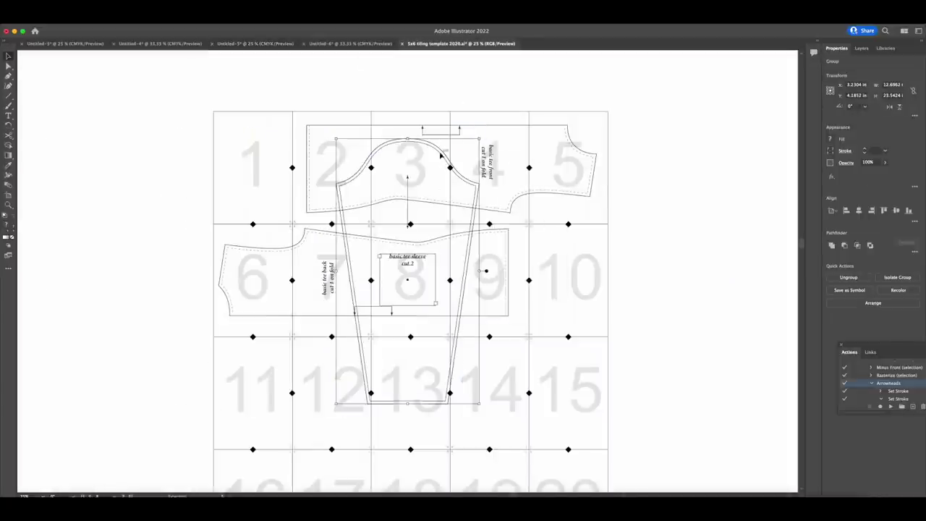
pyautogui.moveTo(472, 144); pyautogui.dragTo(293, 297)
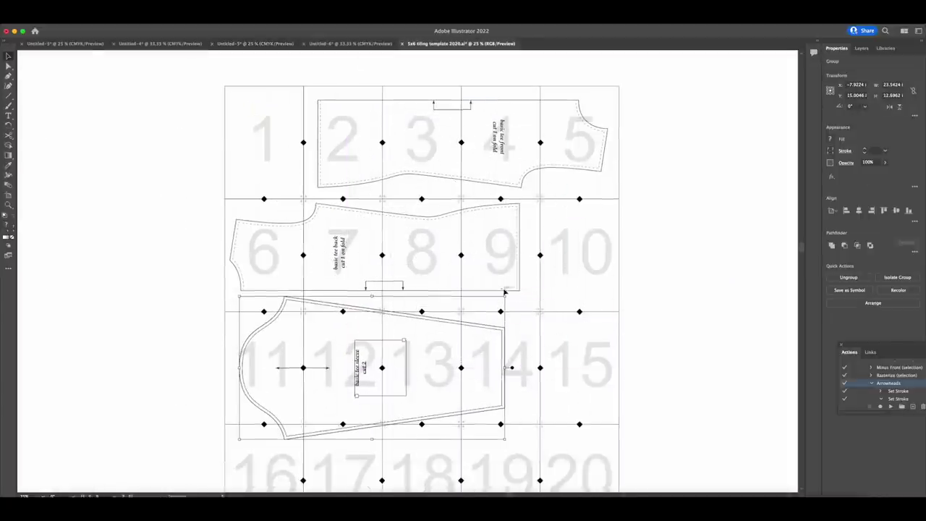
pyautogui.moveTo(508, 291); pyautogui.dragTo(311, 407)
pyautogui.moveTo(401, 309)
pyautogui.mouseDown()
pyautogui.moveTo(514, 297)
pyautogui.moveTo(403, 320)
pyautogui.mouseUp()
pyautogui.press('super+z')
pyautogui.press('super+z')
pyautogui.click(655, 273)
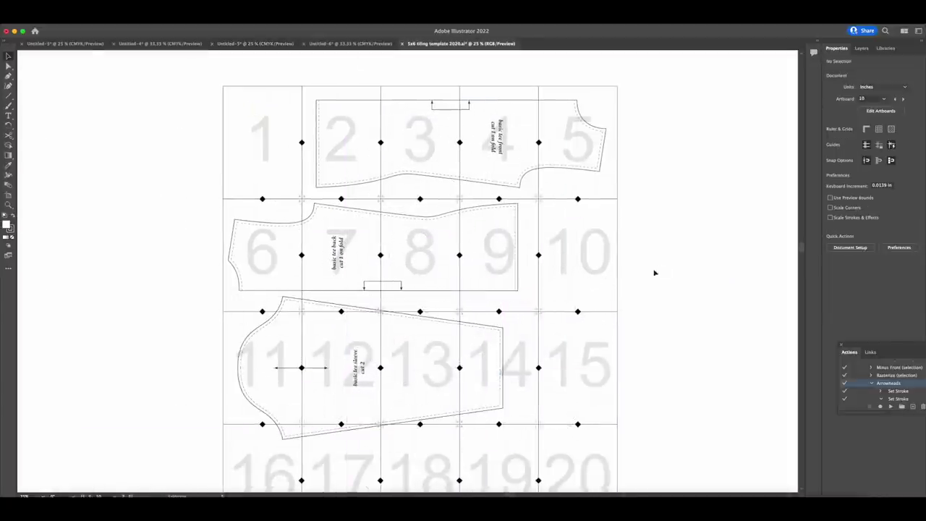
# Draw a 4 in by 4 in square in the blank area beside the tiling template, with a 2 pt stroke
pyautogui.hscroll(1, 655, 273)
pyautogui.moveTo(8, 95); pyautogui.dragTo(52, 97)
pyautogui.click(116, 154)
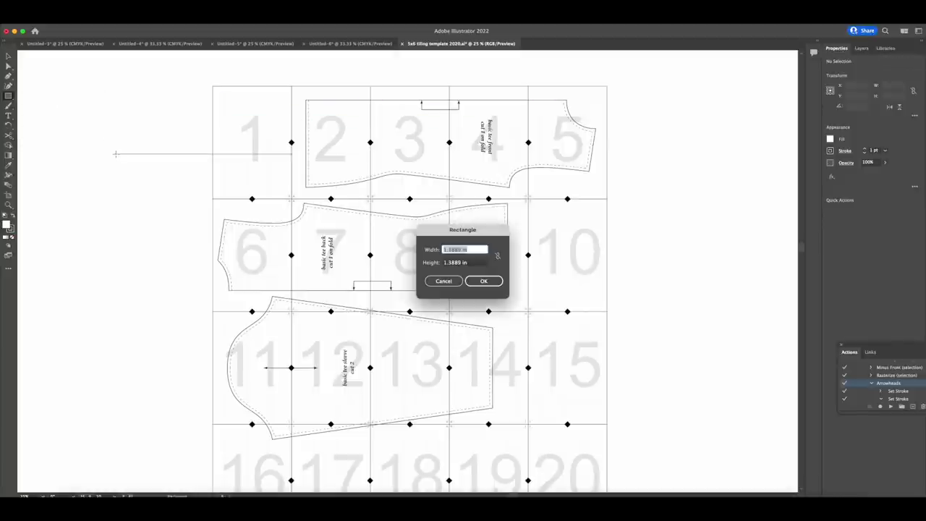
pyautogui.write('4')
pyautogui.press('Tab')
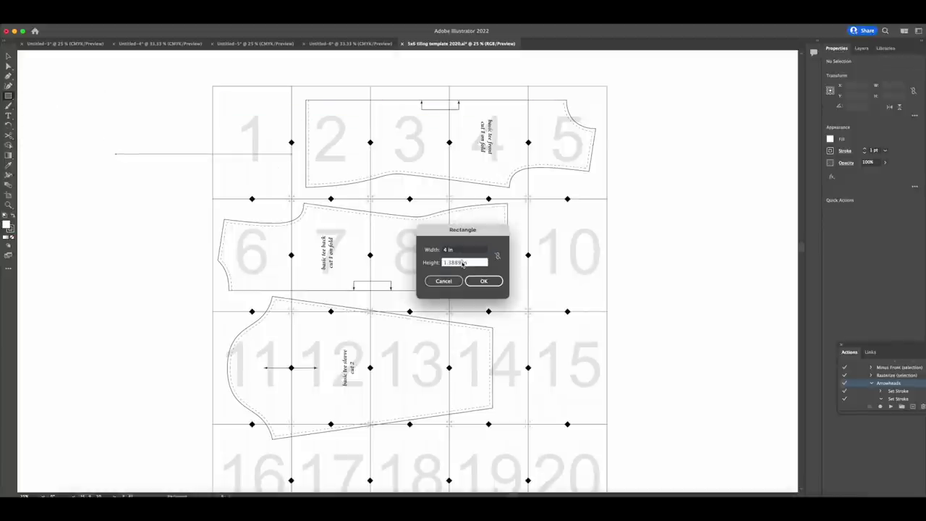
pyautogui.write('4')
pyautogui.click(485, 281)
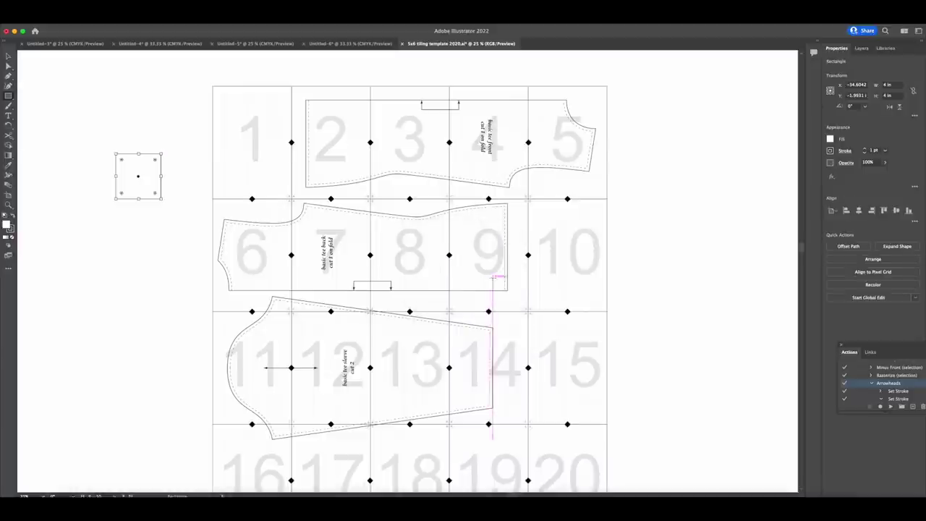
pyautogui.click(8, 58)
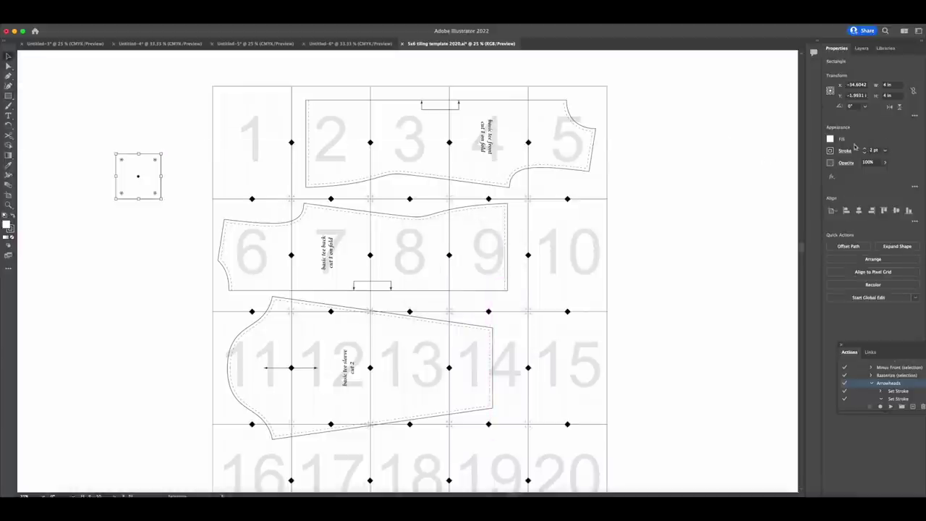
# Place the square in tile 1 and centre the label "test square 4”x4”" inside it
pyautogui.rightClick(102, 106)
pyautogui.click(209, 159)
pyautogui.moveTo(152, 157); pyautogui.dragTo(262, 119)
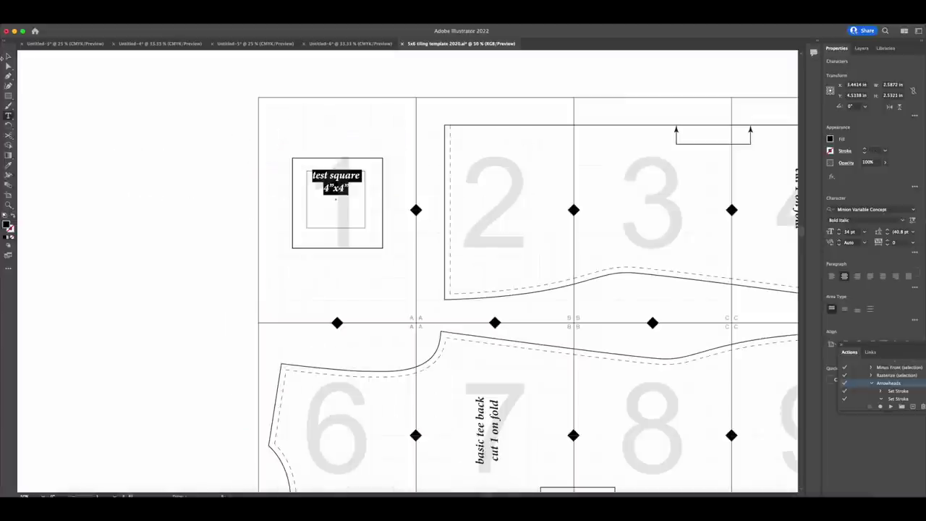
pyautogui.click(7, 57)
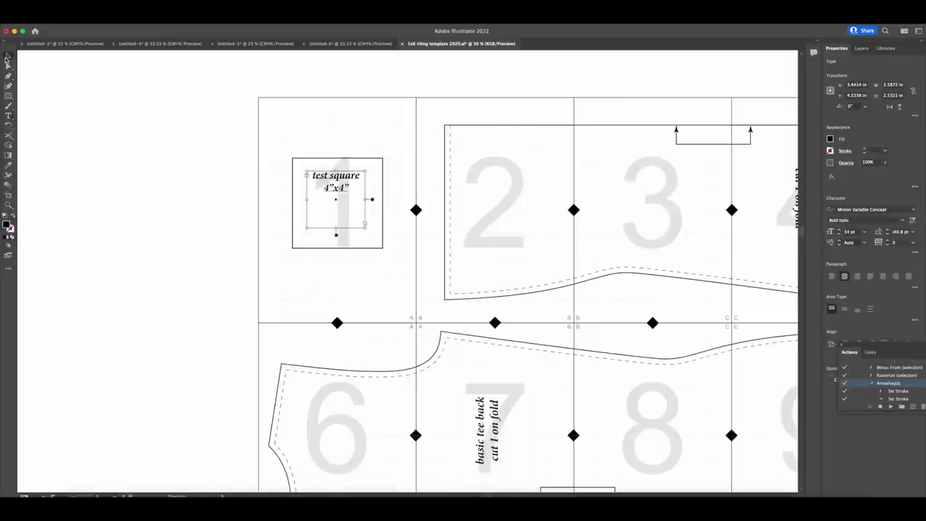
pyautogui.moveTo(343, 179); pyautogui.dragTo(346, 199)
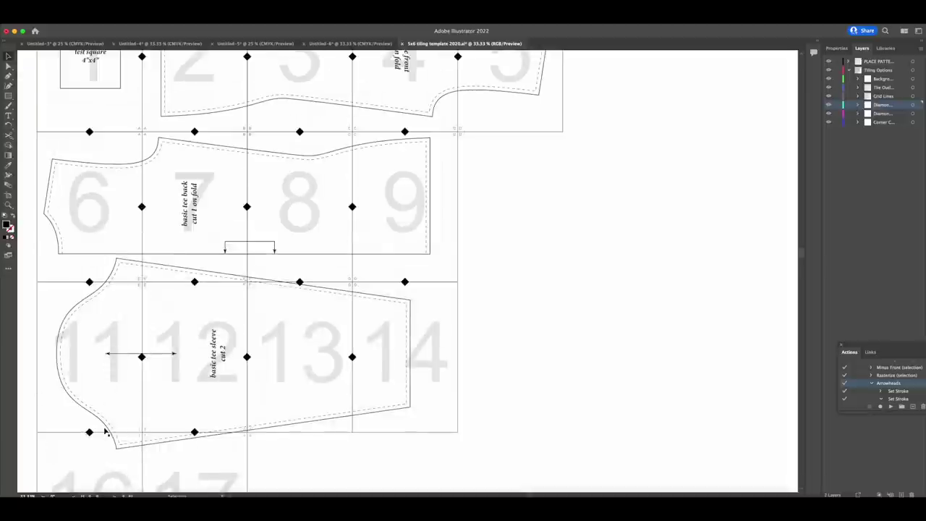
# Review the whole tiling template to check the pattern pieces, the test square and the remaining tiles
pyautogui.scroll(3, 105, 432)
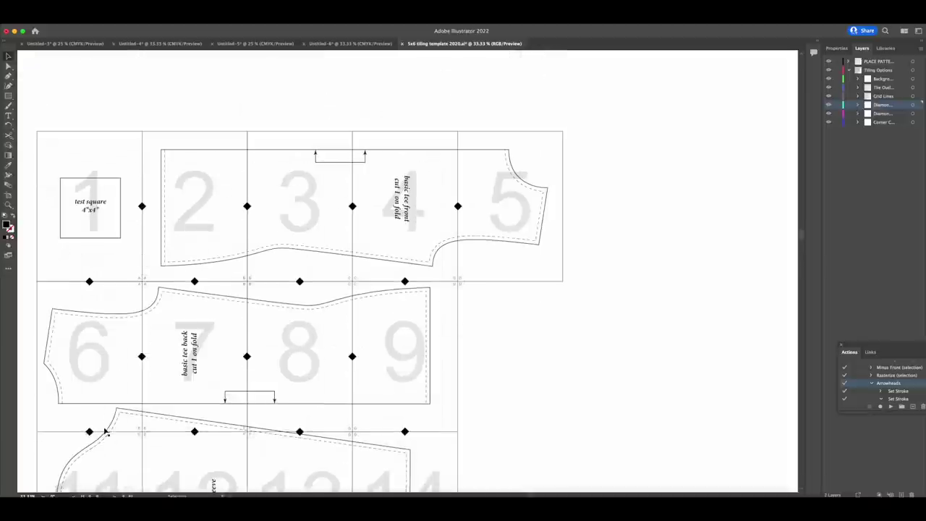
pyautogui.scroll(-1, 105, 432)
pyautogui.hscroll(-1, 105, 432)
pyautogui.press('super+minus')
pyautogui.press('super+minus')
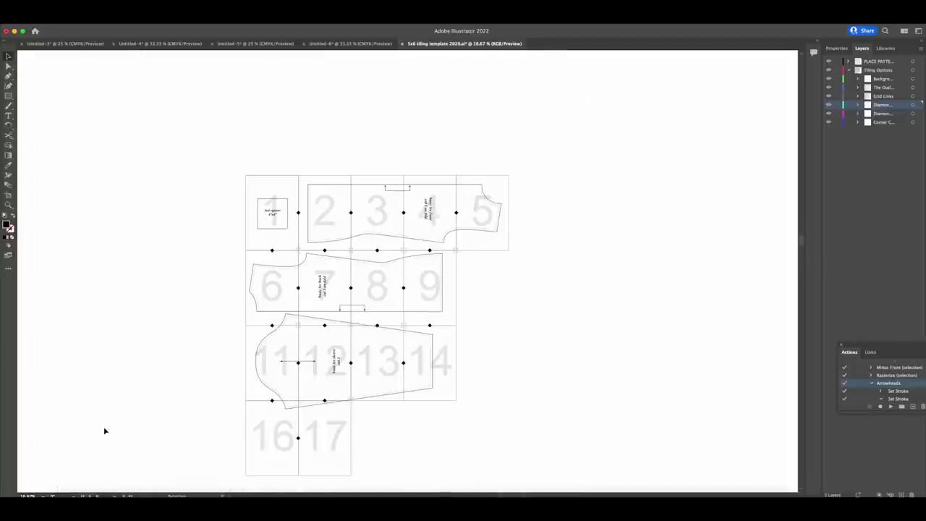
pyautogui.scroll(-1, 105, 432)
pyautogui.hscroll(-1, 105, 432)
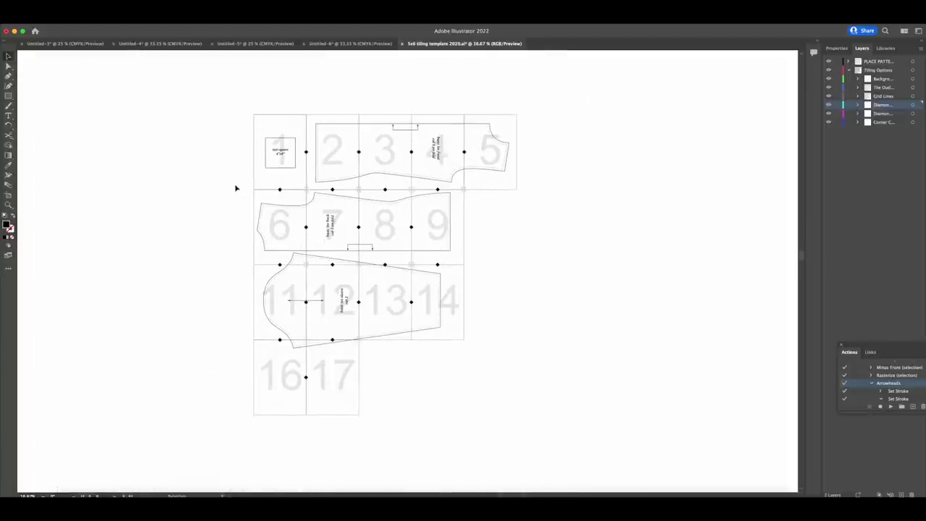
# Save the template on the computer's Desktop as an Adobe PDF named "close-fitting-tee-size-m", including all artboards
pyautogui.click(60, 19)
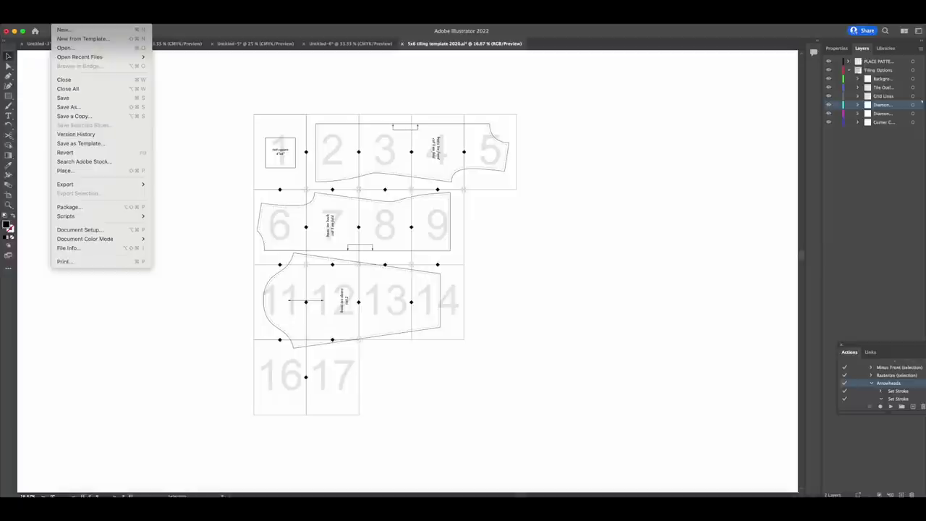
pyautogui.click(78, 107)
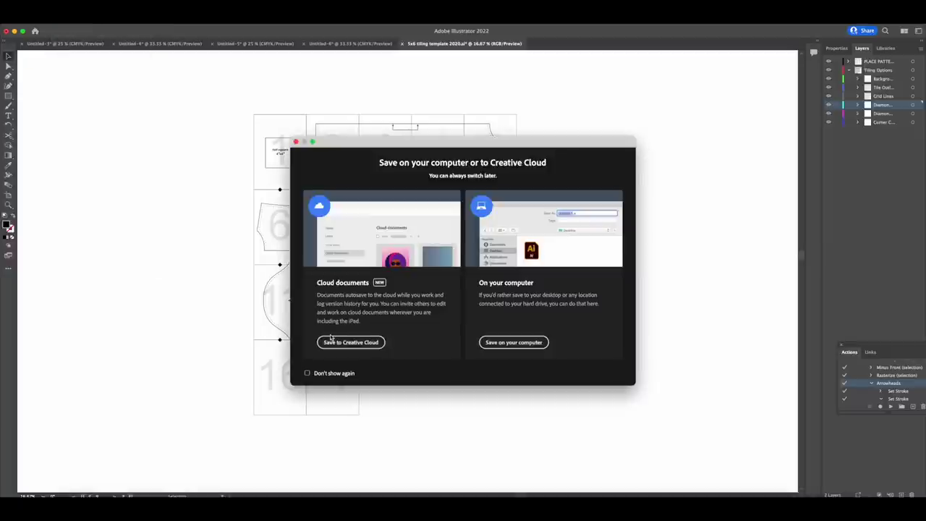
pyautogui.click(532, 343)
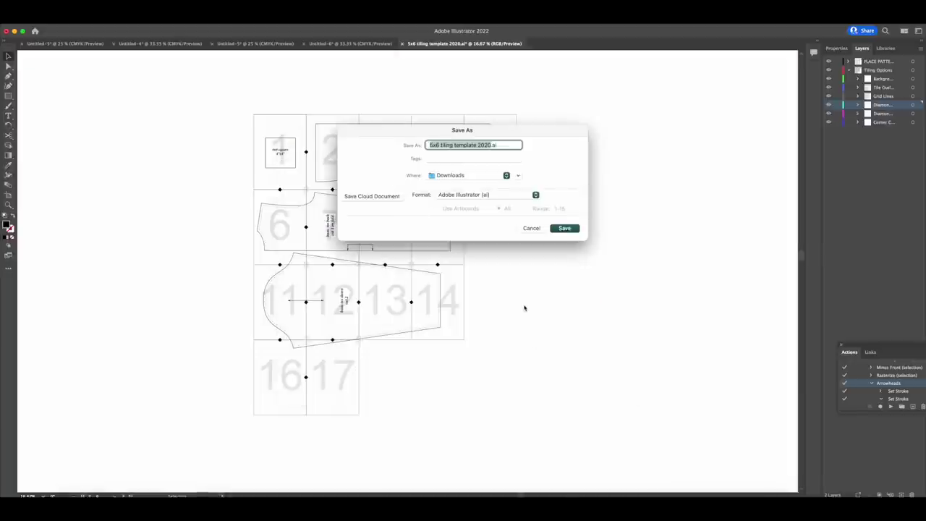
pyautogui.write('close')
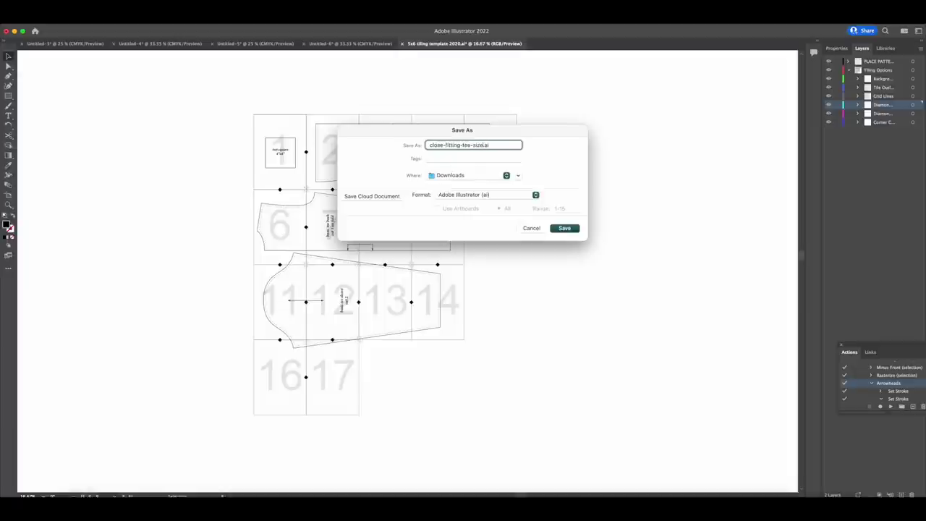
pyautogui.write('-fitting-tee-size-m')
pyautogui.click(508, 198)
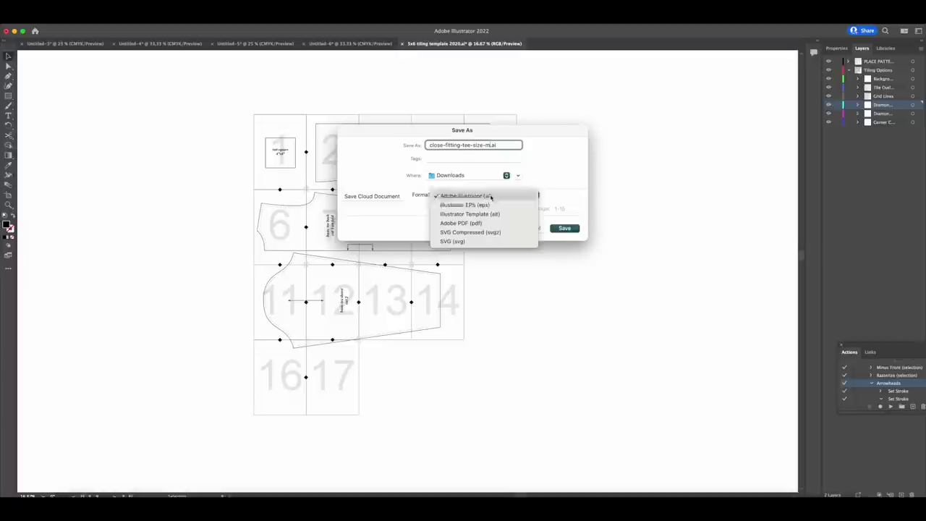
pyautogui.click(478, 224)
pyautogui.click(479, 176)
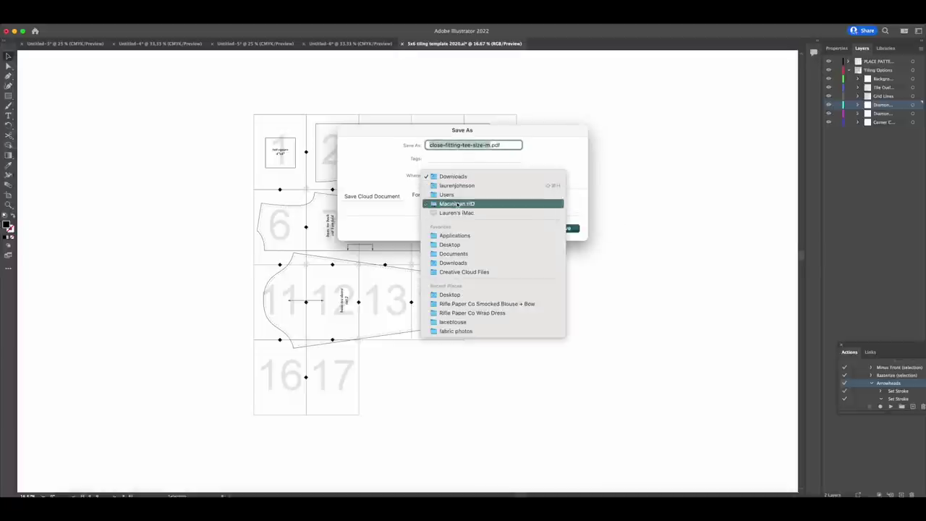
pyautogui.click(450, 245)
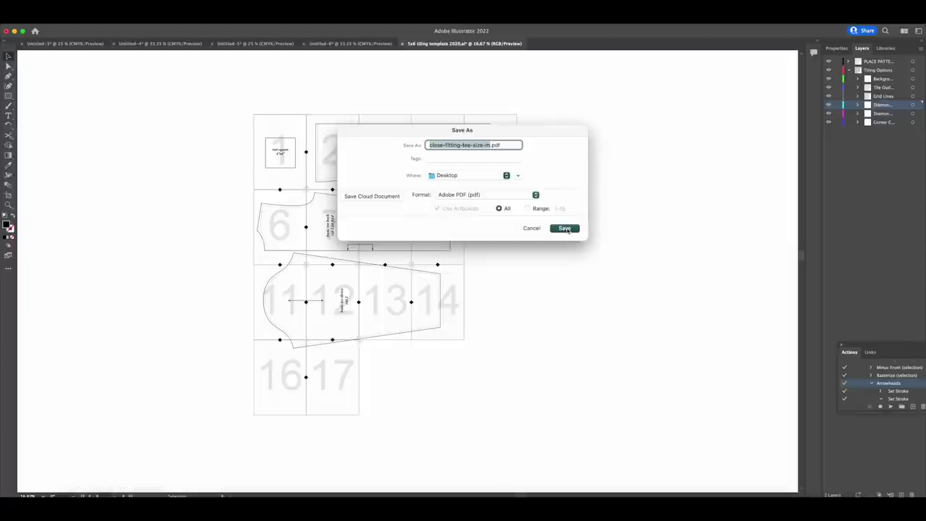
pyautogui.click(564, 229)
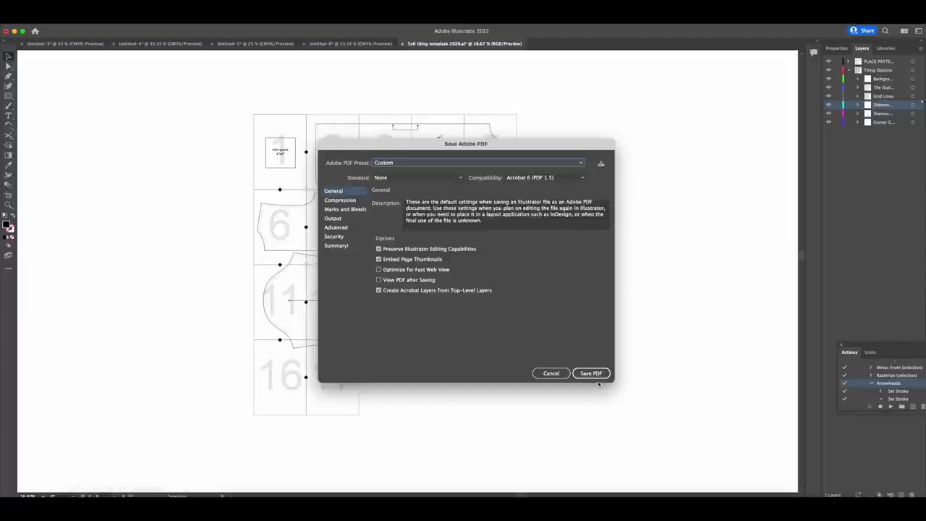
pyautogui.click(592, 374)
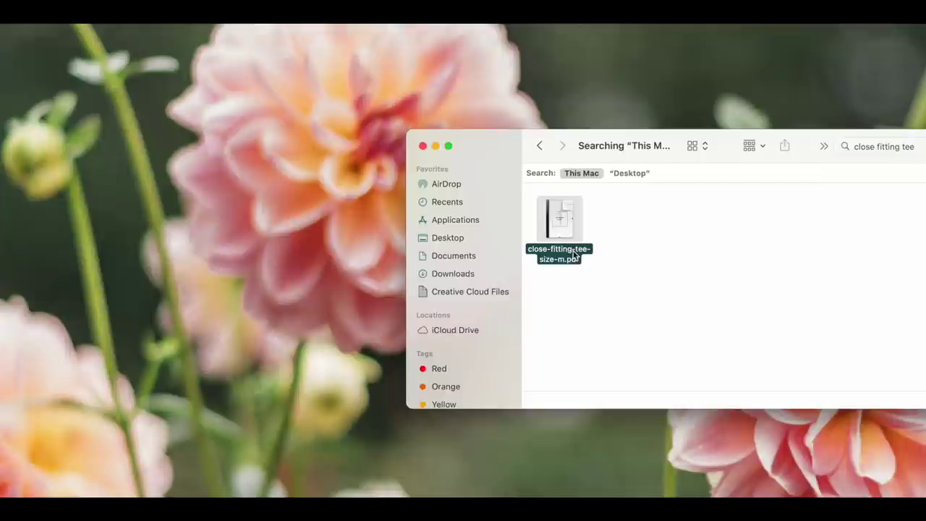
# Open close-fitting-tee-size-m.pdf from Finder in Preview and look through its tiled pages
pyautogui.rightClick(570, 255)
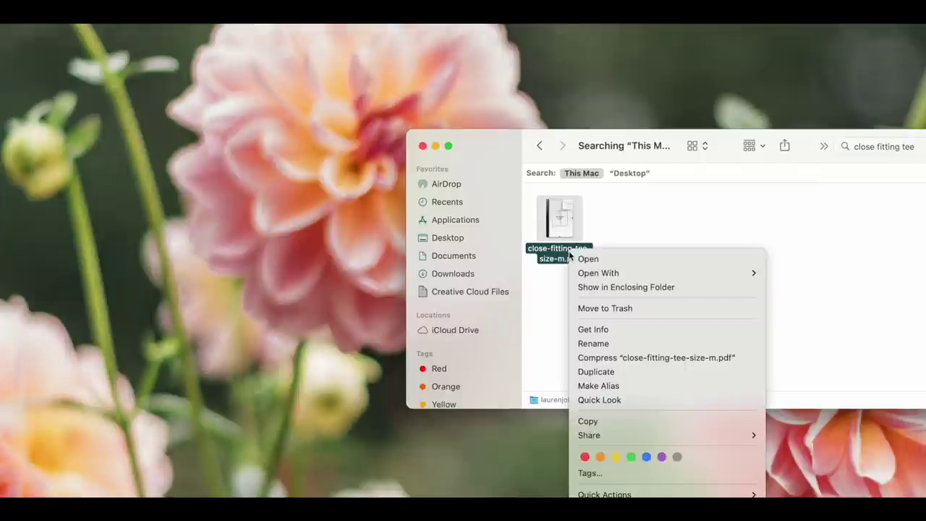
pyautogui.moveTo(601, 273)
pyautogui.click(845, 276)
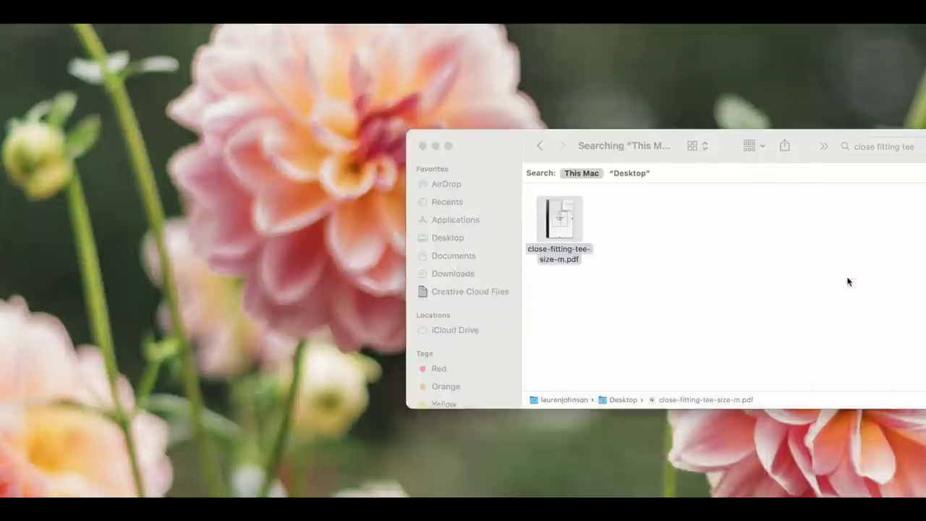
pyautogui.scroll(-5, 497, 345)
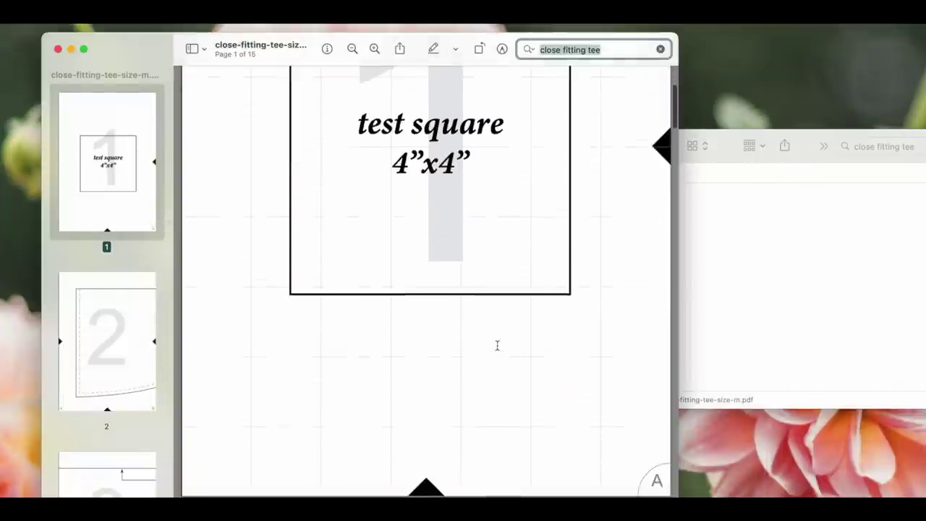
pyautogui.scroll(-15, 497, 345)
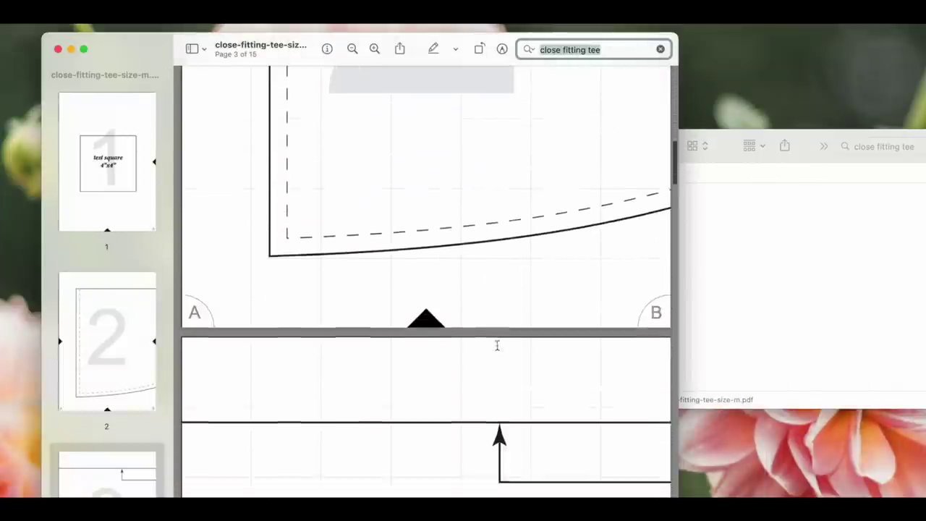
pyautogui.scroll(-15, 498, 346)
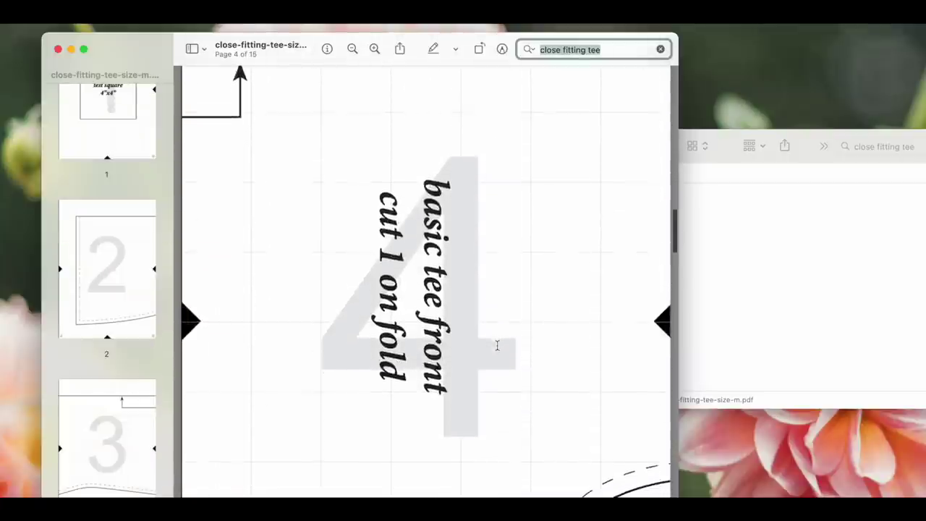
pyautogui.scroll(-12, 497, 345)
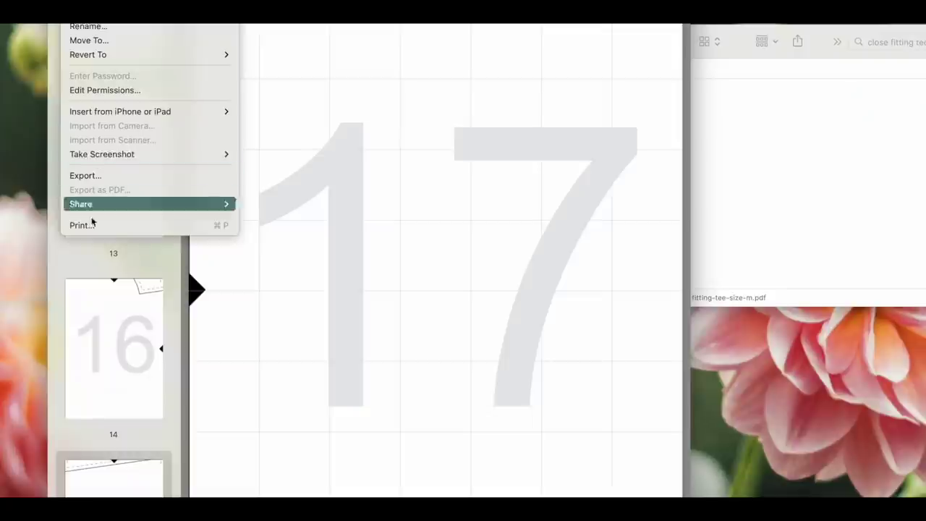
# Print one copy of all the PDF's pages with a custom scale of 100 instead of scaling to fit
pyautogui.click(92, 225)
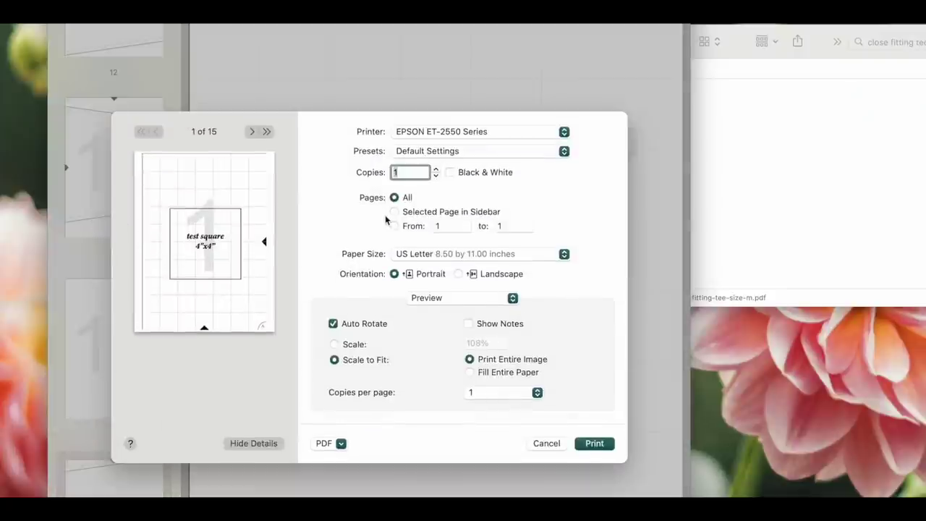
pyautogui.click(354, 345)
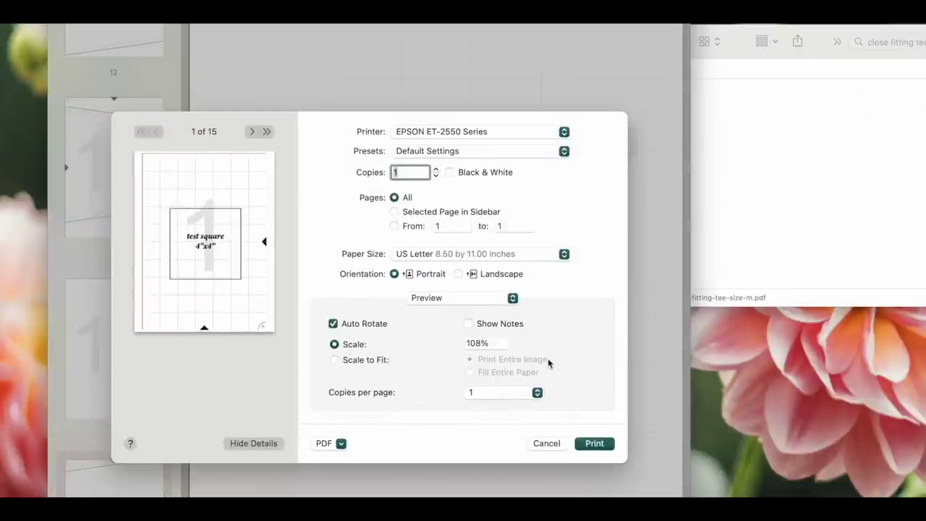
pyautogui.click(488, 345)
pyautogui.click(488, 347)
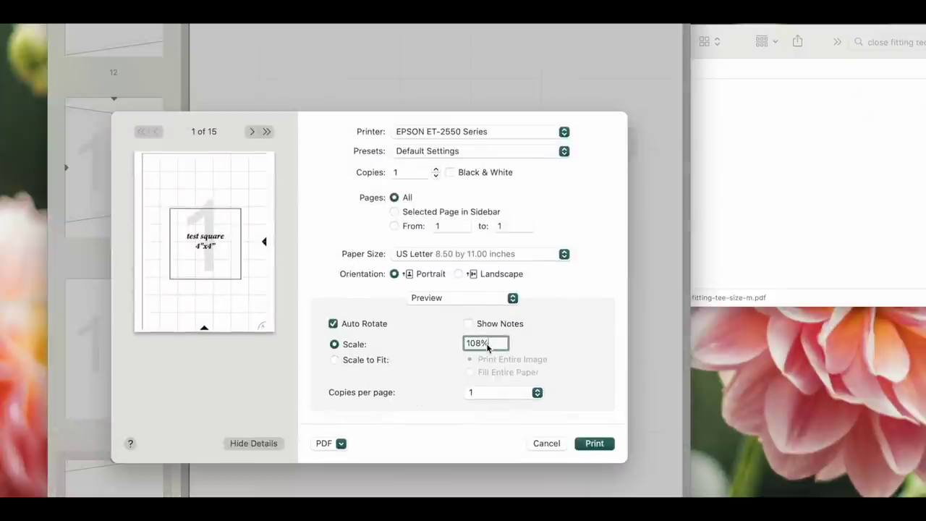
pyautogui.doubleClick(489, 345)
pyautogui.doubleClick(489, 346)
pyautogui.write('100')
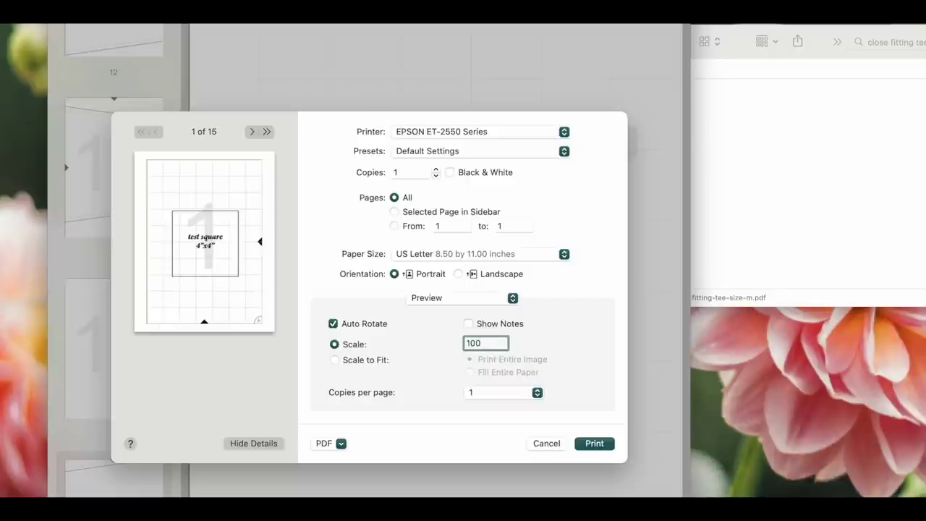
pyautogui.click(593, 443)
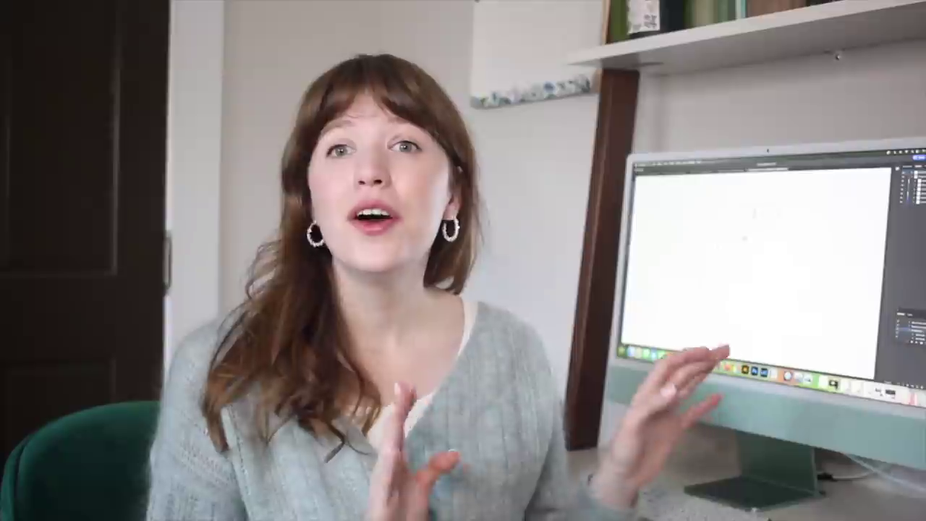